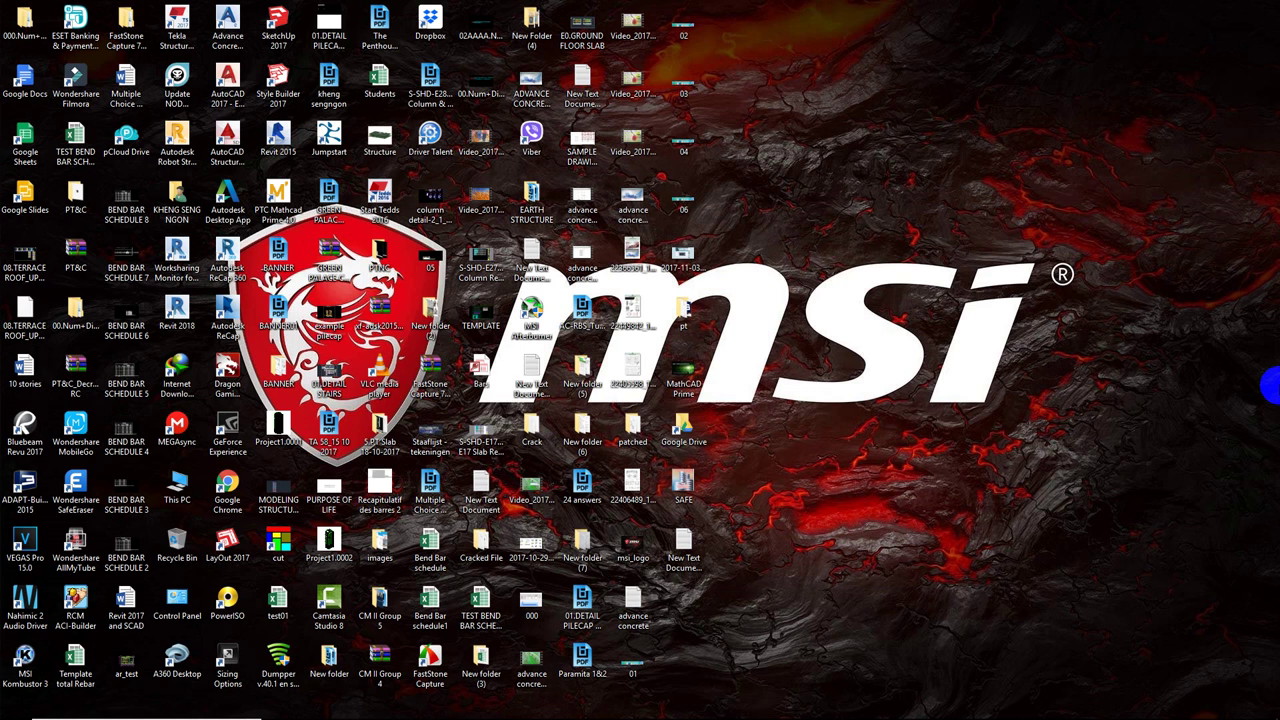
# Bring the Revit project window back up from the taskbar
pyautogui.click(1007, 341)
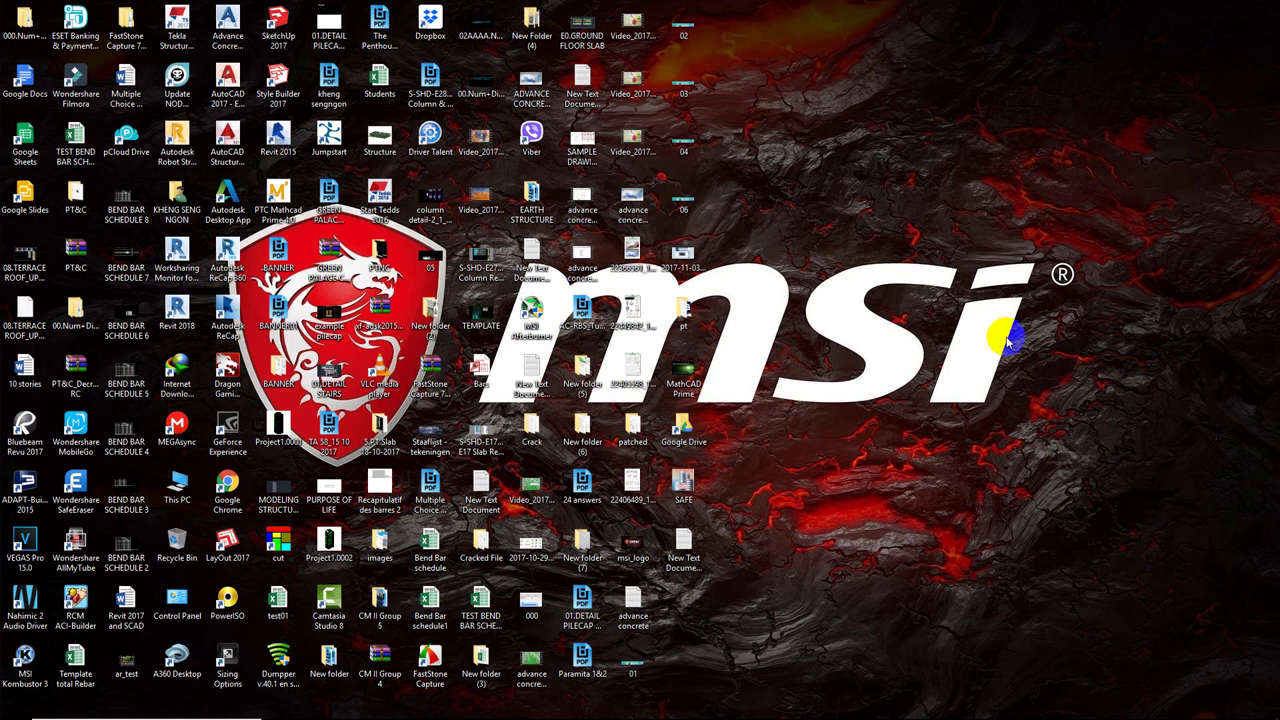
pyautogui.moveTo(640, 716)
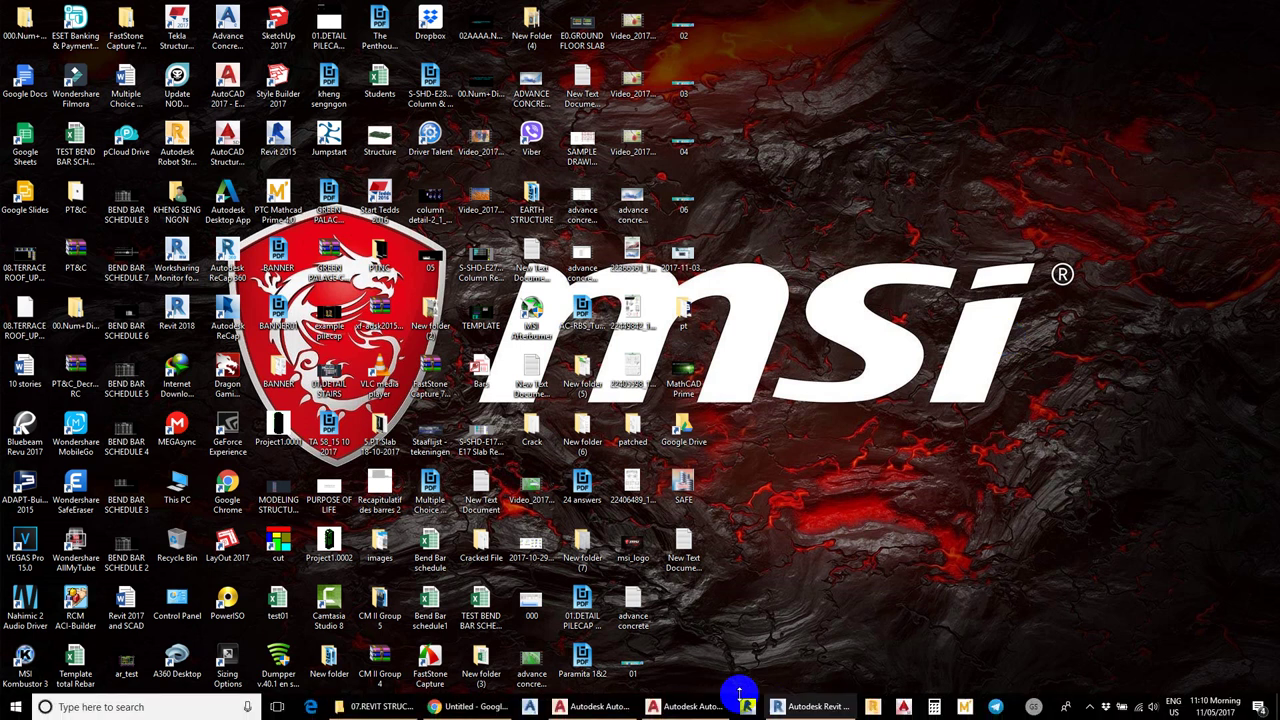
pyautogui.click(787, 706)
pyautogui.scroll(-2, 670, 325)
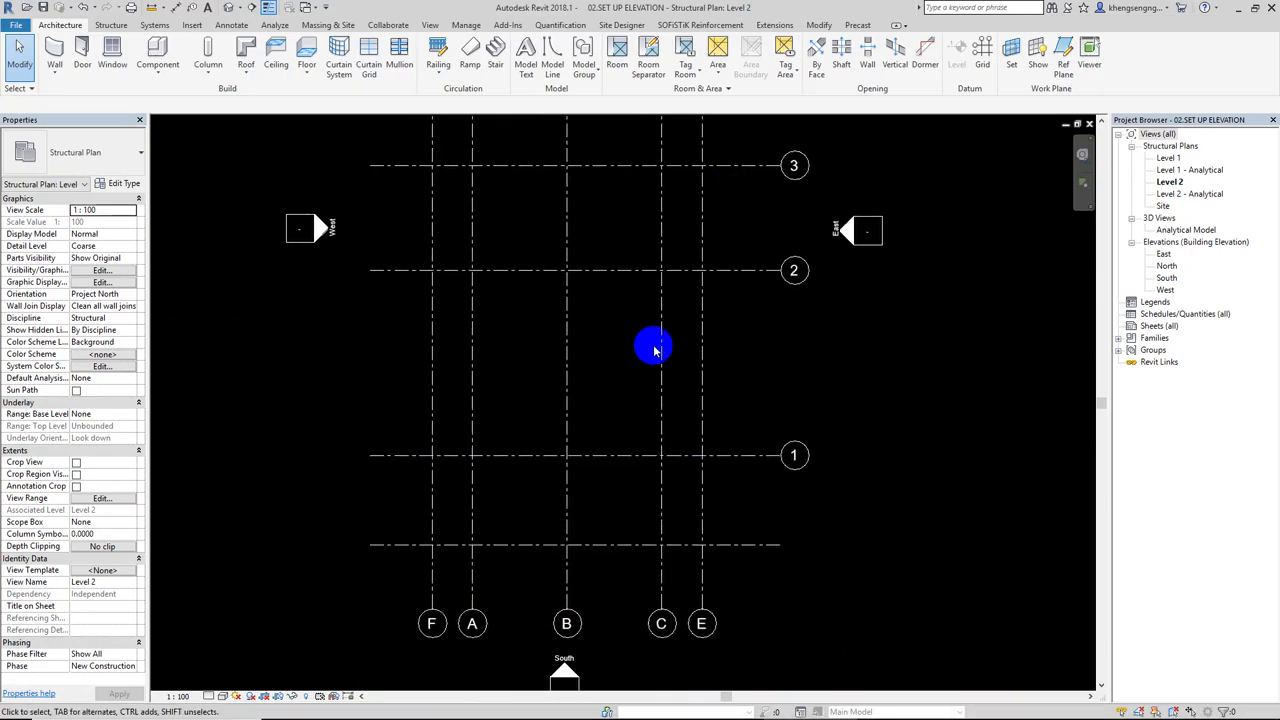
pyautogui.scroll(-3, 600, 340)
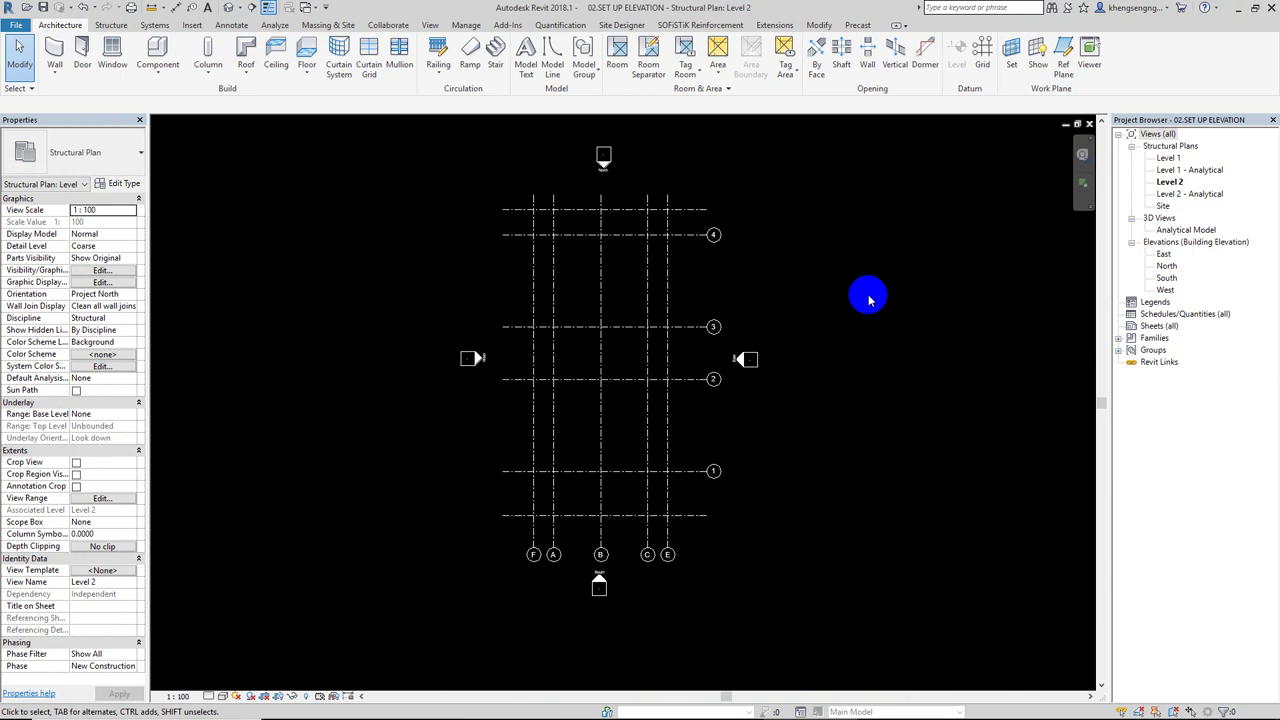
# Open the Level 1 and then the Level 2 structural plans from the Project Browser
pyautogui.doubleClick(1168, 158)
pyautogui.click(1188, 170)
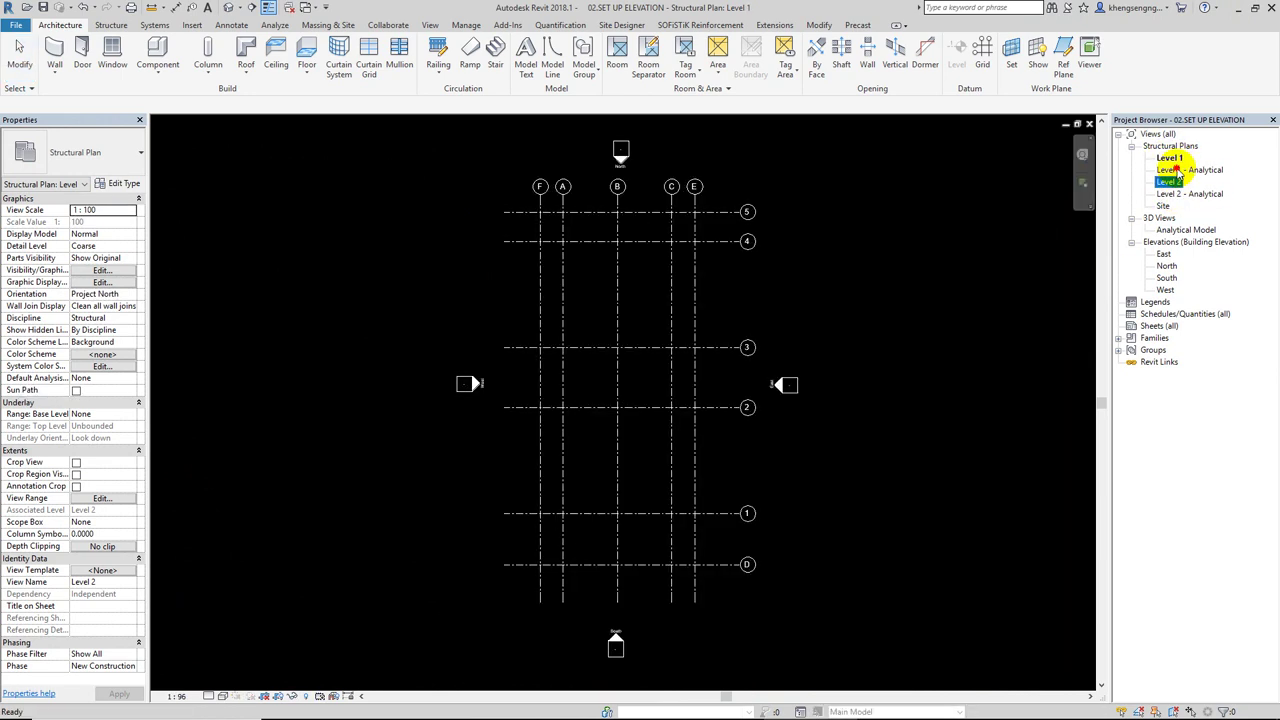
pyautogui.click(902, 300)
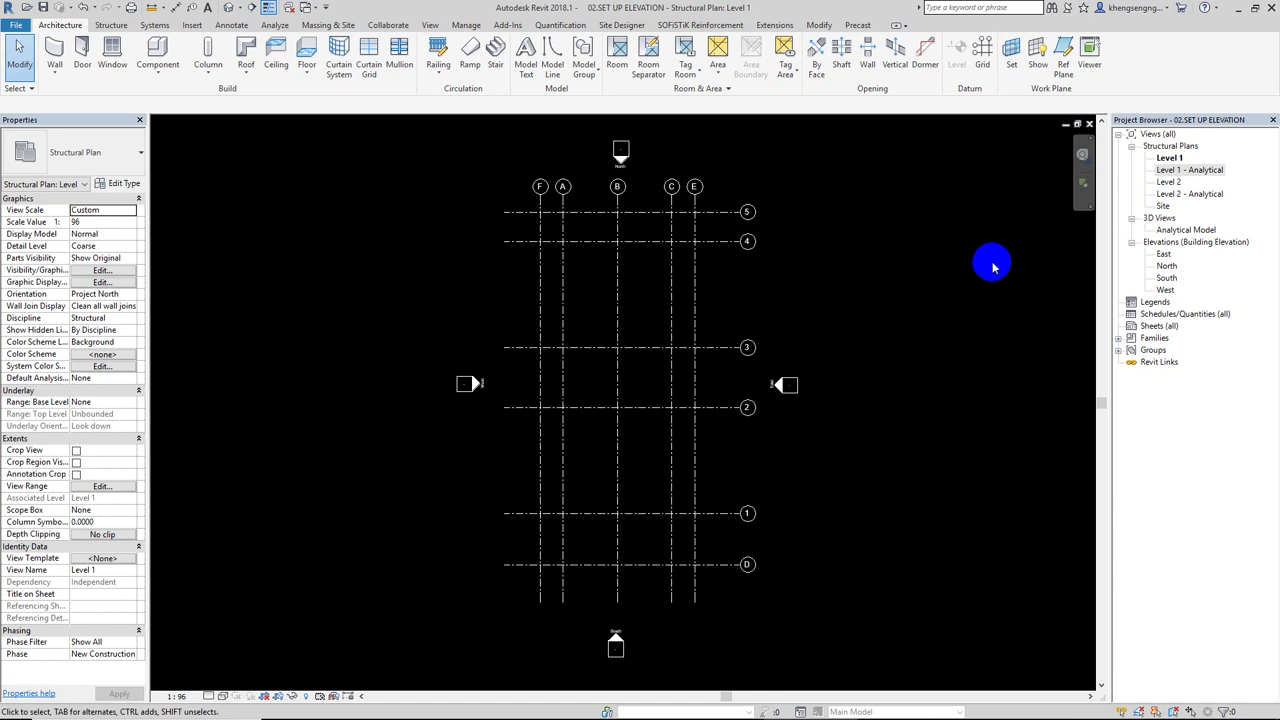
pyautogui.click(1169, 158)
pyautogui.click(1168, 182)
pyautogui.doubleClick(1168, 182)
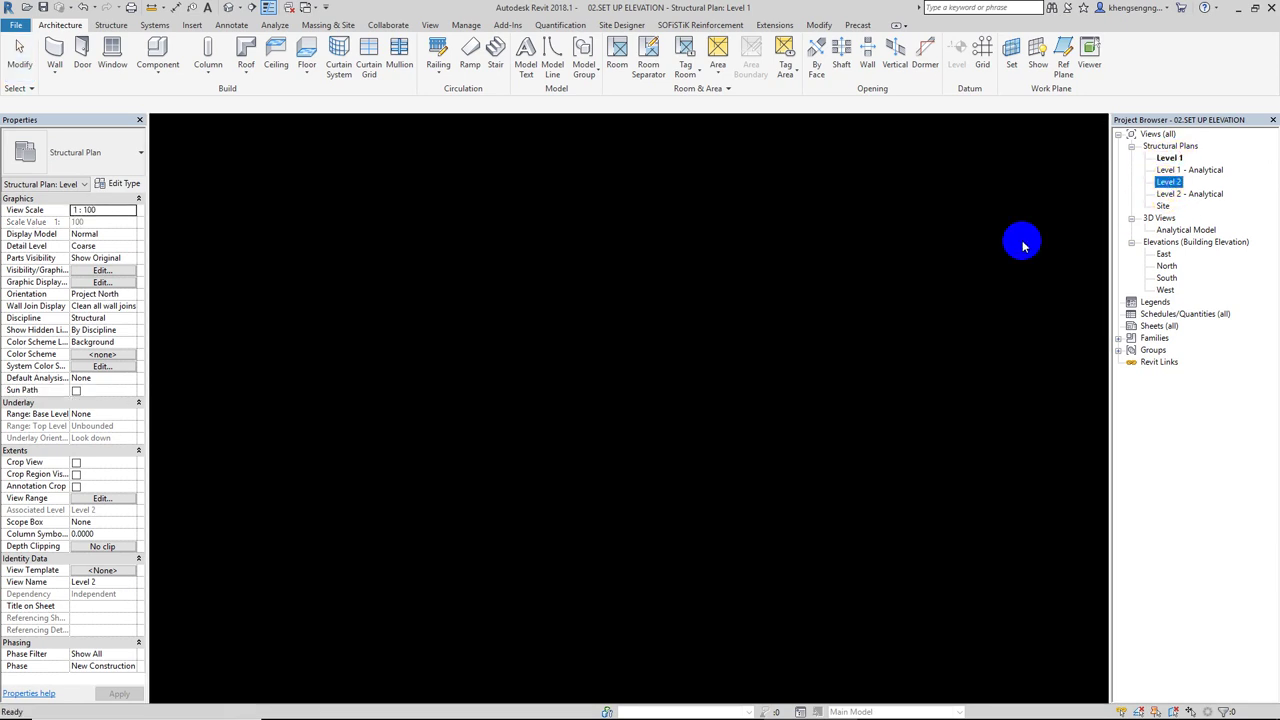
# Review the Level 2 grid plan, then switch to the East elevation
pyautogui.moveTo(984, 279); pyautogui.dragTo(978, 268, button='middle')
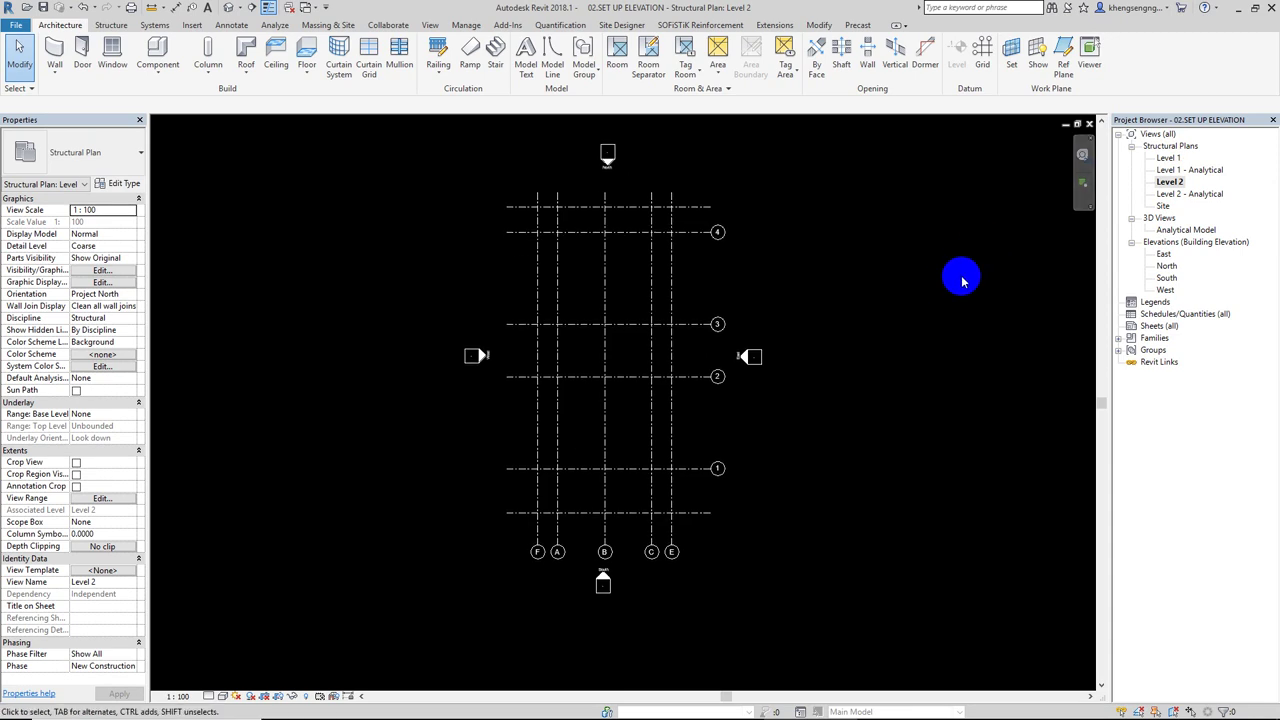
pyautogui.scroll(1, 972, 262)
pyautogui.scroll(1, 963, 253)
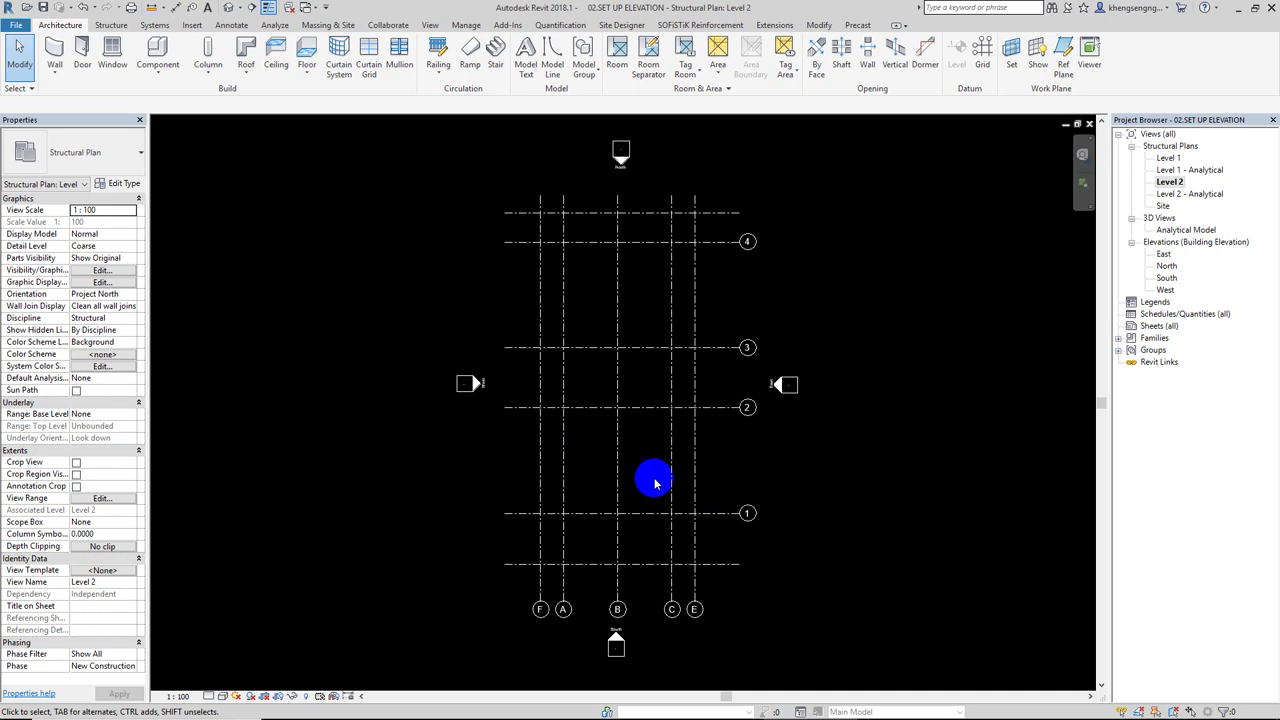
pyautogui.moveTo(800, 420); pyautogui.dragTo(806, 432, button='middle')
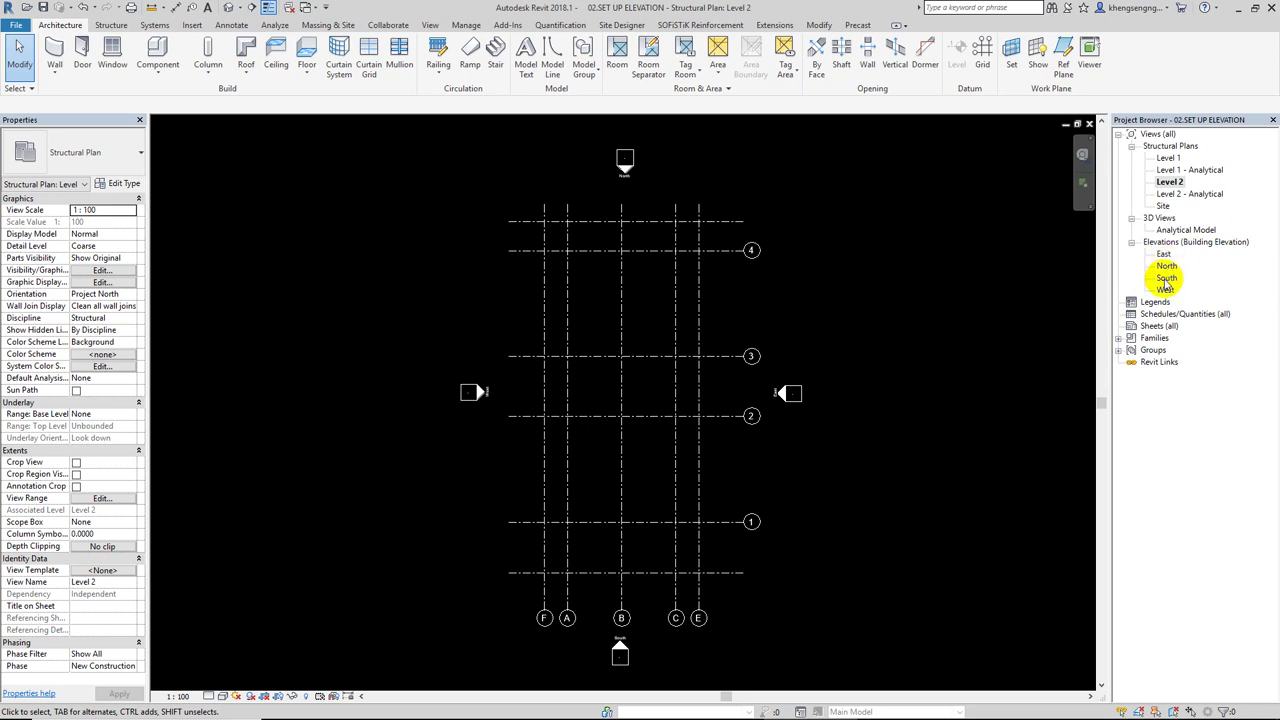
pyautogui.moveTo(886, 349); pyautogui.dragTo(880, 343, button='middle')
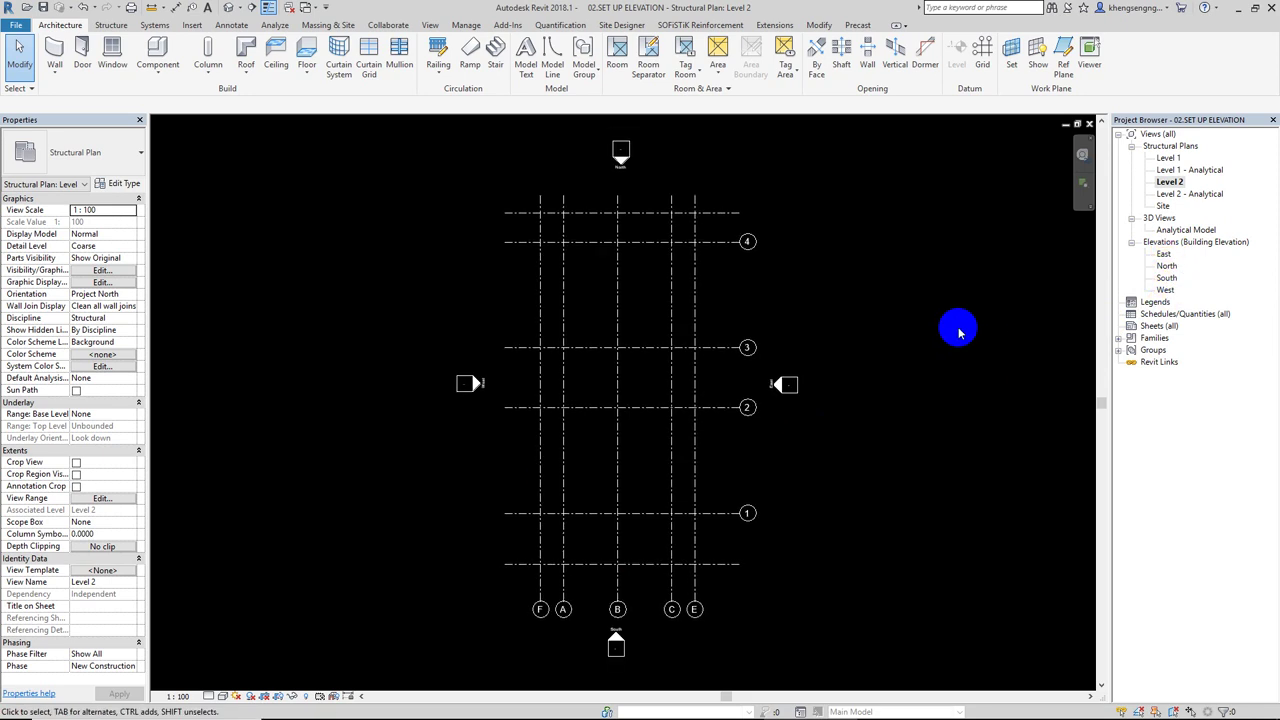
pyautogui.doubleClick(1163, 254)
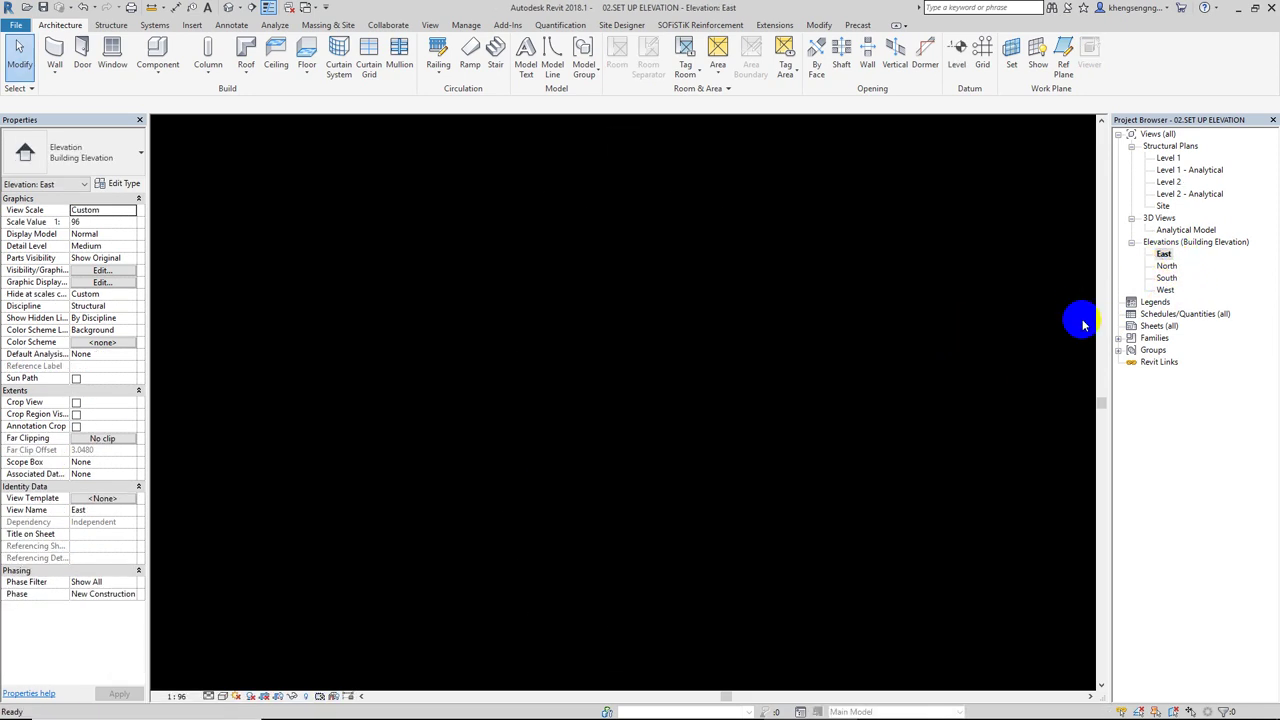
pyautogui.moveTo(924, 430)
pyautogui.mouseDown(button='middle')
pyautogui.moveTo(937, 406)
pyautogui.moveTo(849, 394)
pyautogui.mouseUp(button='middle')
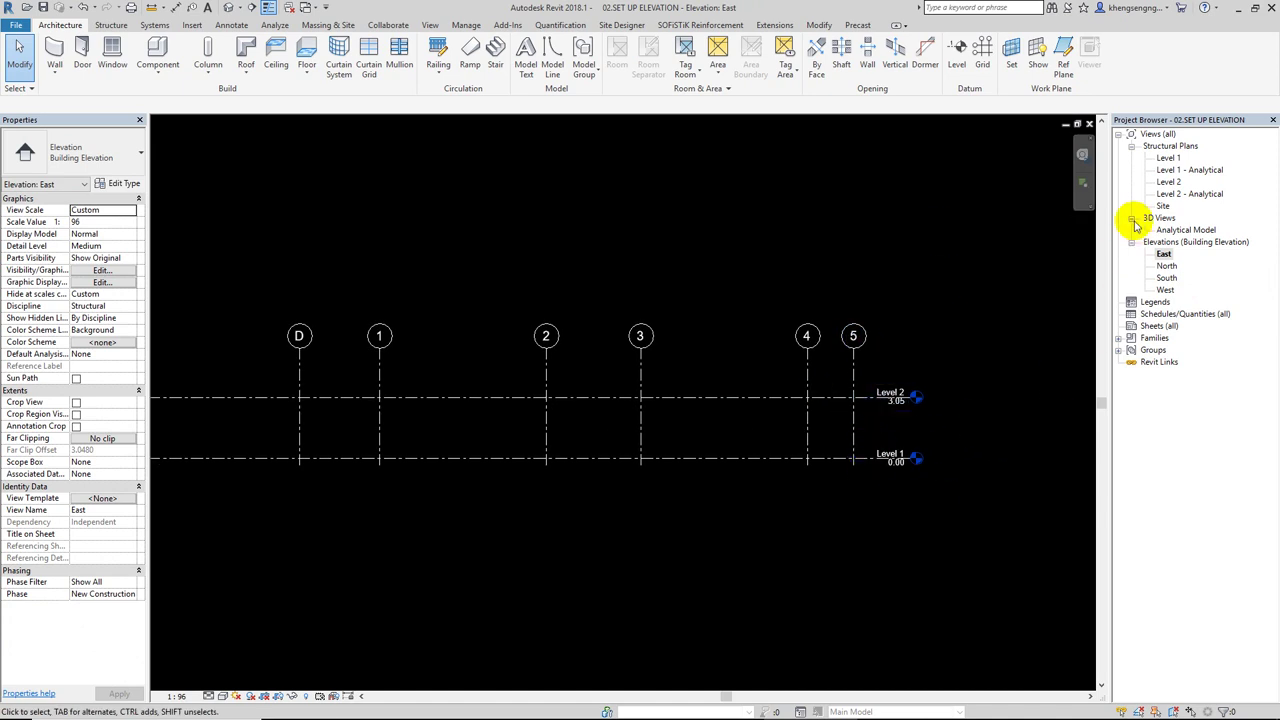
pyautogui.click(1170, 160)
pyautogui.click(1169, 183)
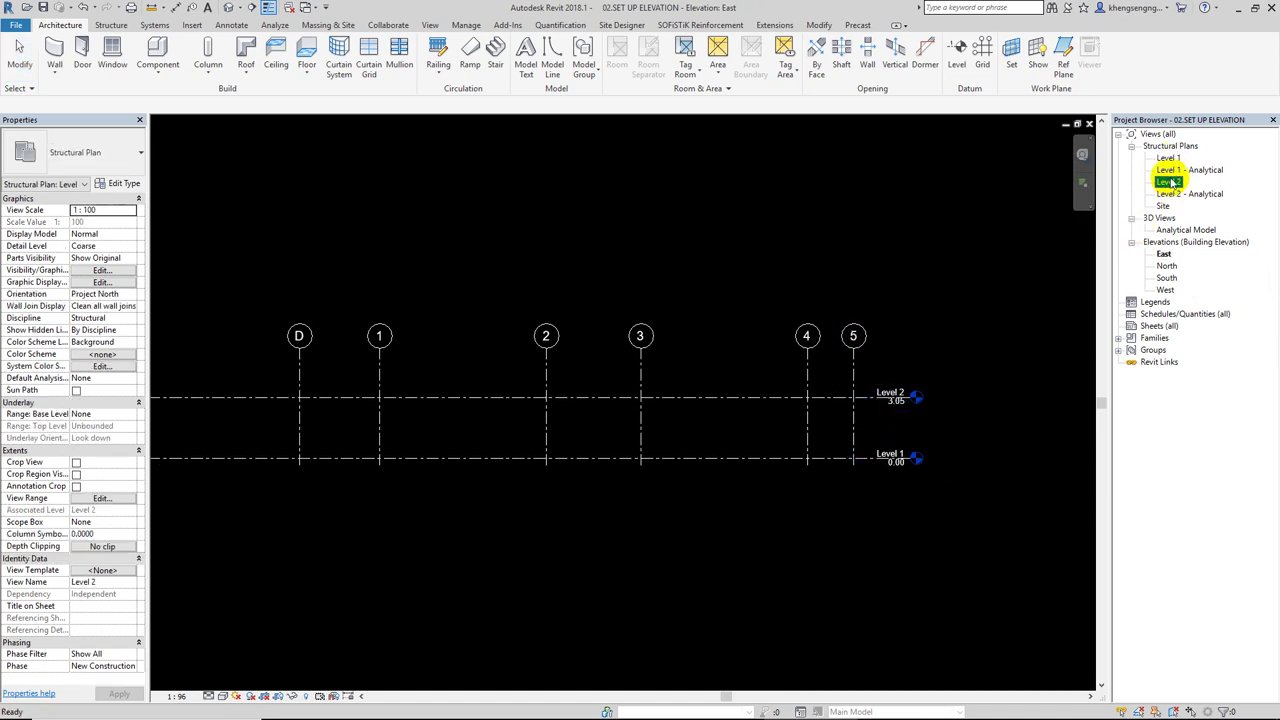
pyautogui.click(1167, 160)
pyautogui.click(1169, 183)
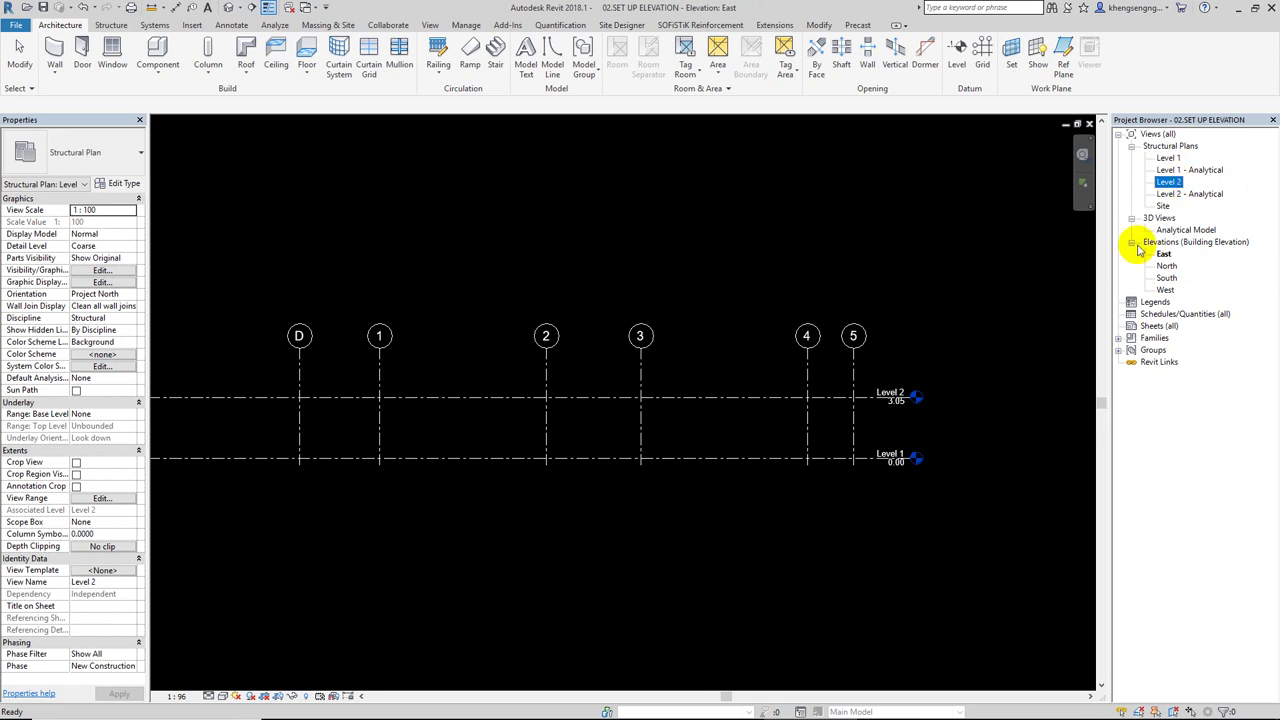
pyautogui.scroll(2, 935, 404)
pyautogui.click(670, 505)
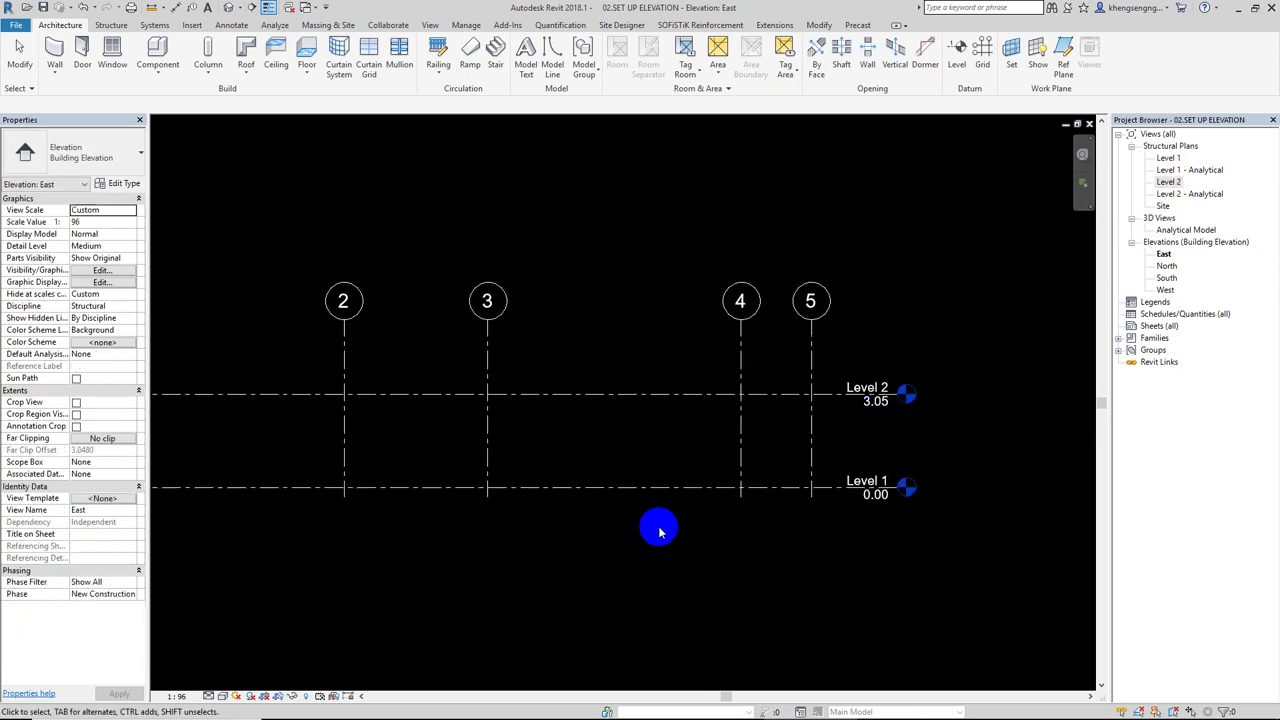
pyautogui.moveTo(645, 548); pyautogui.dragTo(617, 355)
pyautogui.click(923, 449)
pyautogui.scroll(2, 908, 393)
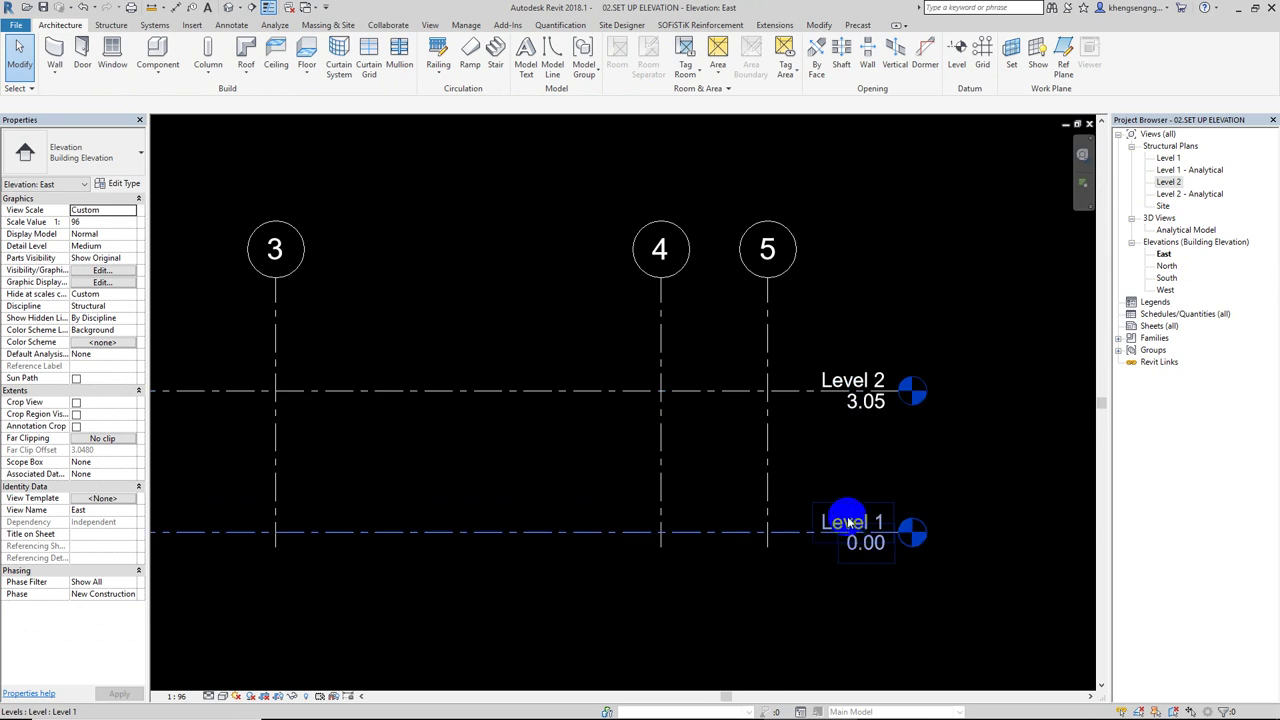
pyautogui.scroll(-2, 849, 543)
pyautogui.scroll(-1, 829, 457)
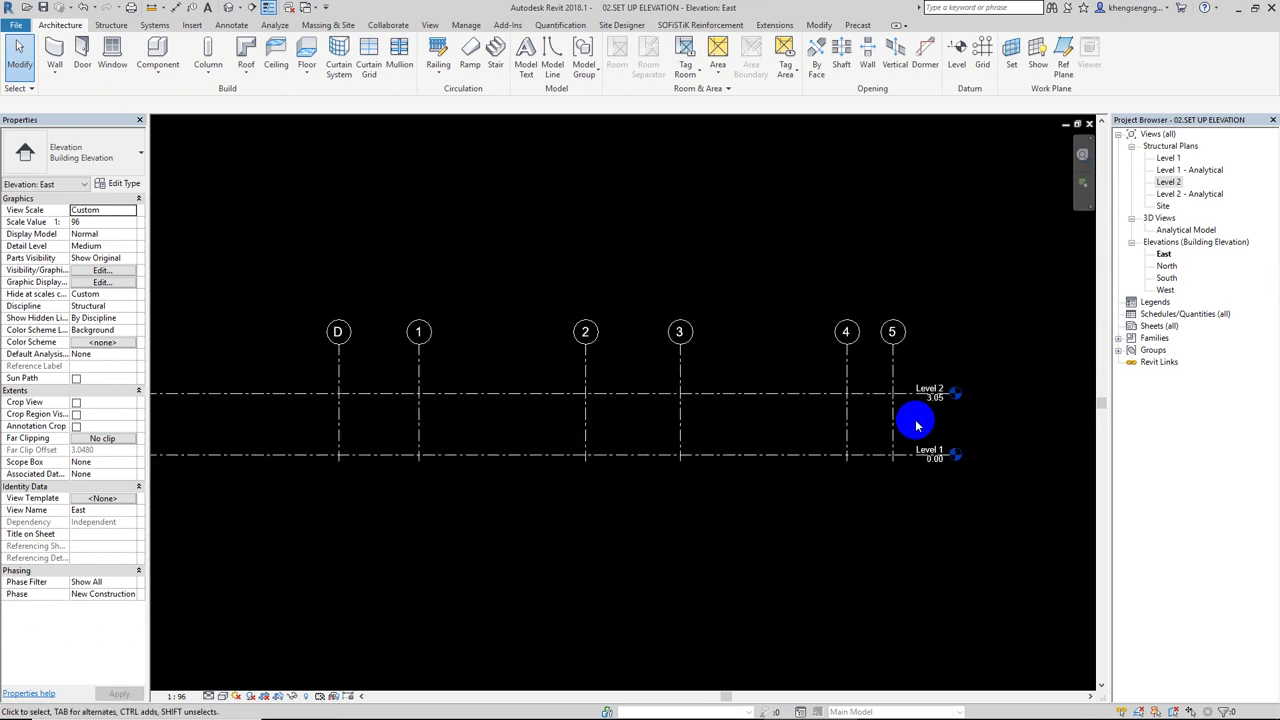
pyautogui.moveTo(915, 417); pyautogui.dragTo(603, 430)
pyautogui.moveTo(462, 433); pyautogui.dragTo(300, 410)
pyautogui.scroll(-2, 340, 455)
pyautogui.moveTo(349, 463); pyautogui.dragTo(409, 423, button='middle')
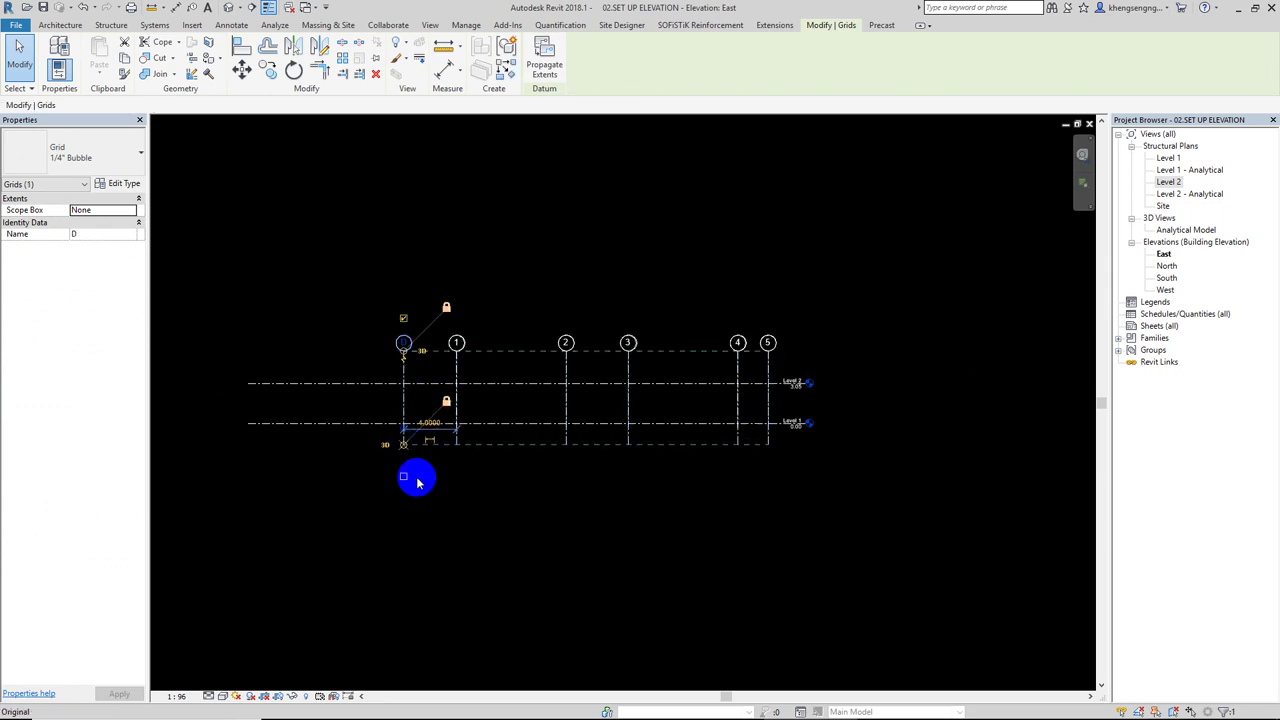
# Pull the left ends of Level 1 and Level 2 in to just past grid D
pyautogui.click(366, 497)
pyautogui.moveTo(358, 486); pyautogui.dragTo(314, 357)
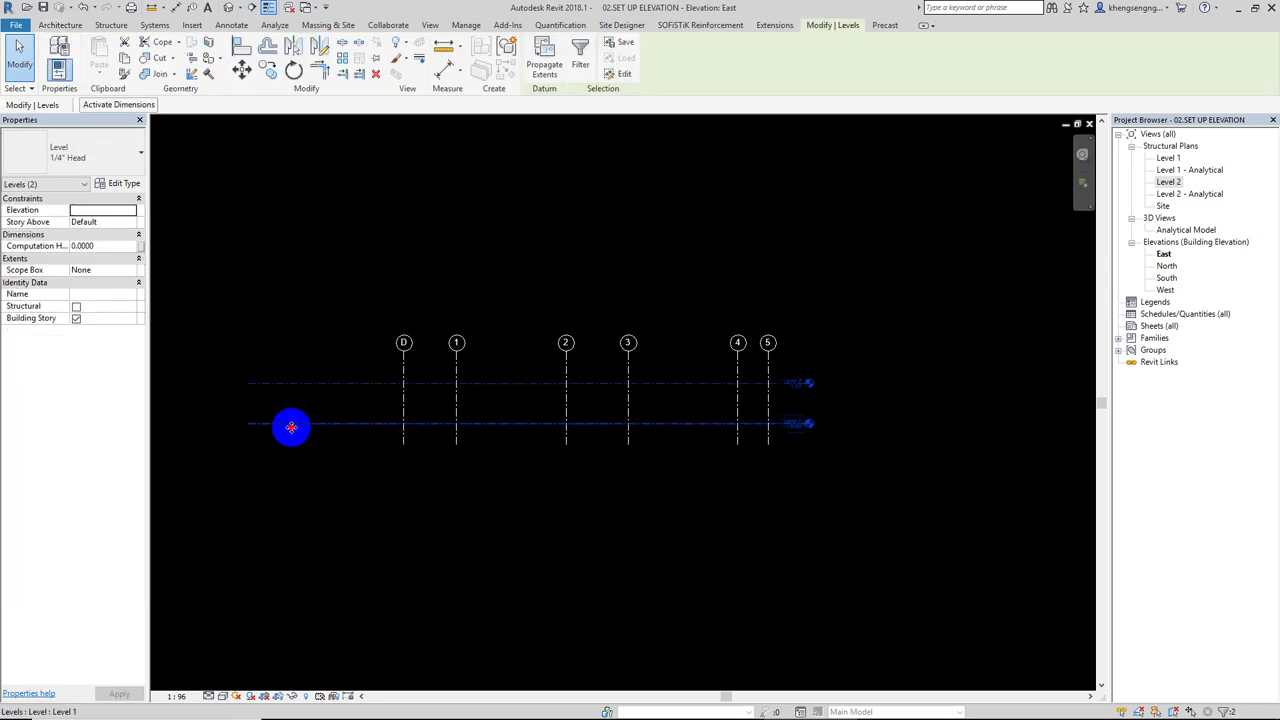
pyautogui.moveTo(255, 430); pyautogui.dragTo(366, 440)
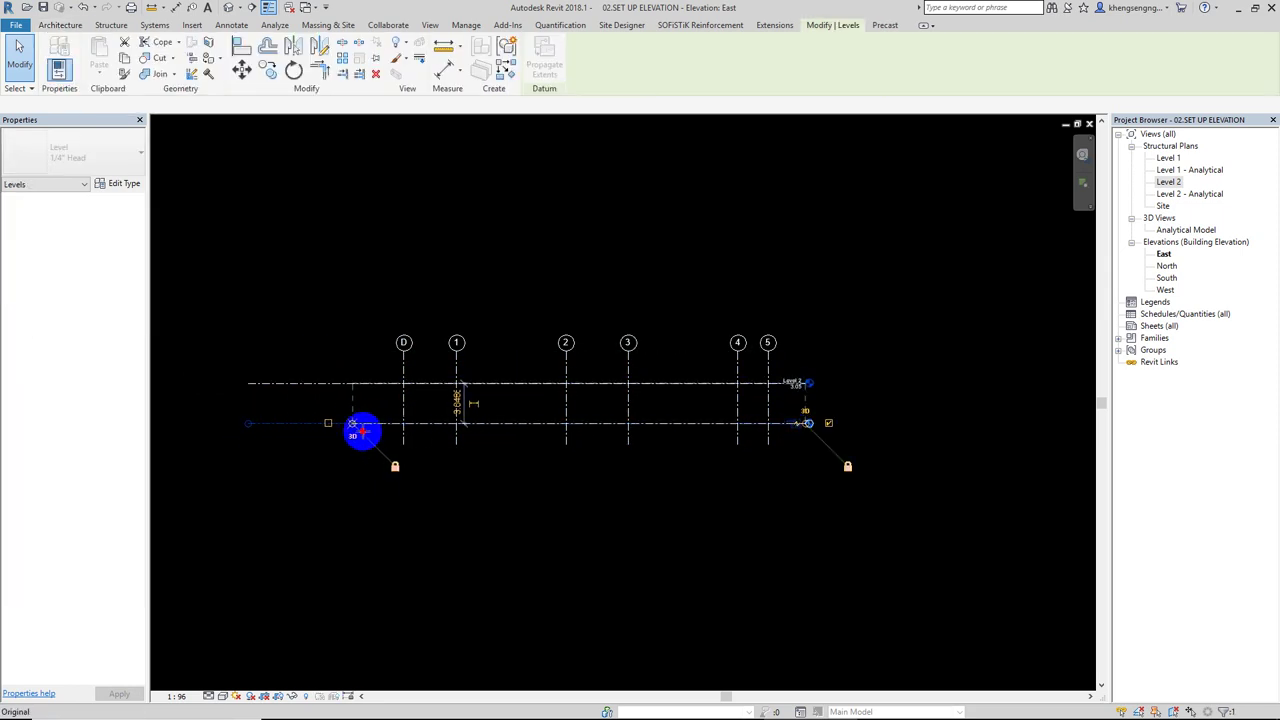
pyautogui.click(565, 505)
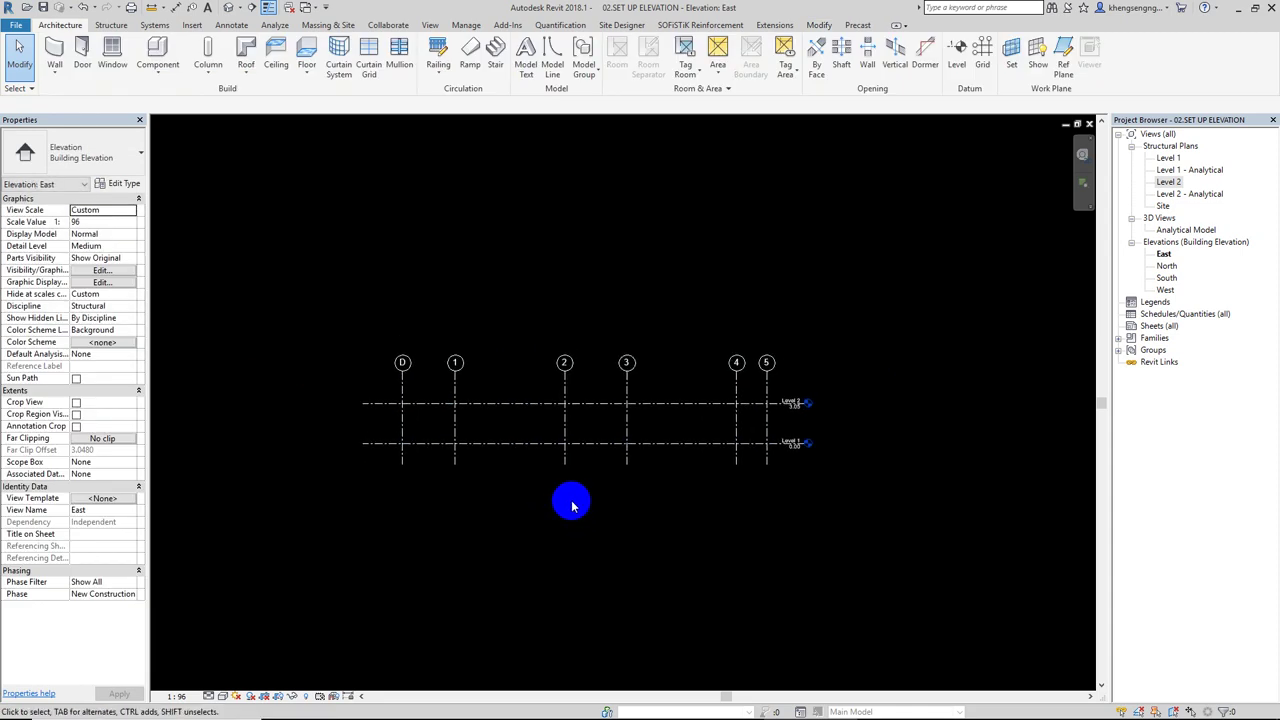
# Check in the East elevation that all six grids cross both levels
pyautogui.scroll(2, 568, 500)
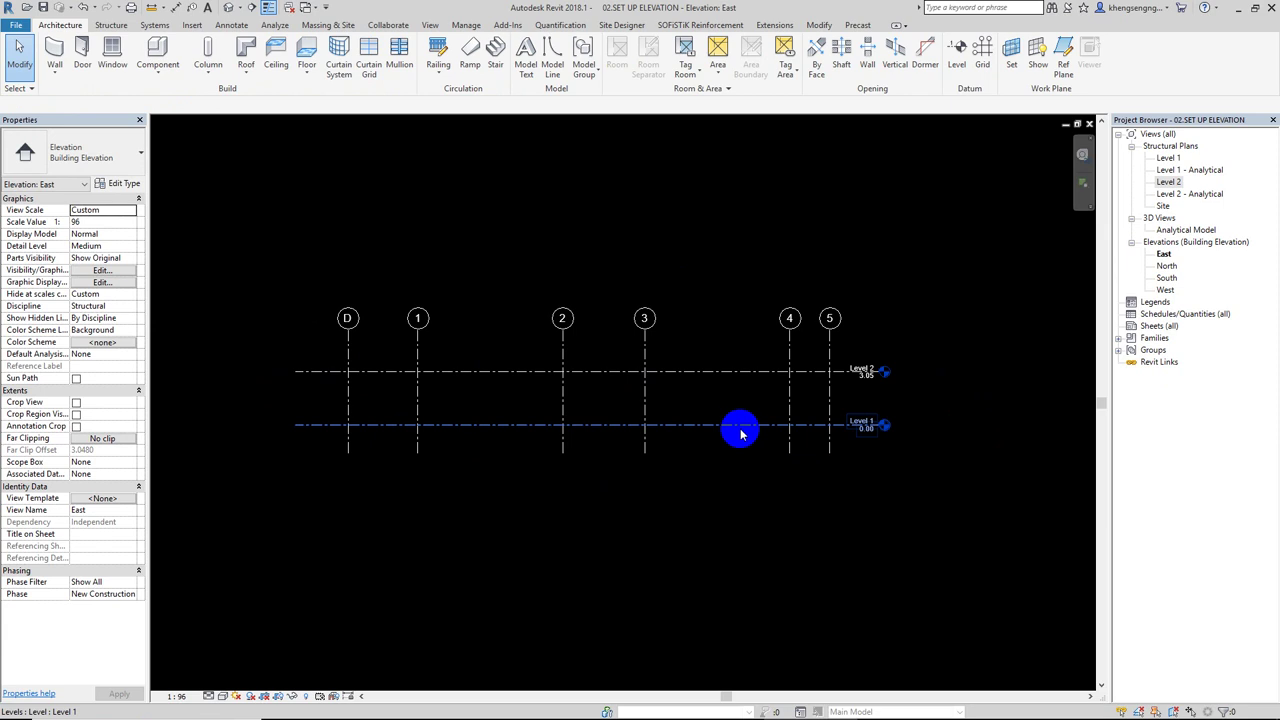
pyautogui.moveTo(751, 420); pyautogui.dragTo(758, 430, button='middle')
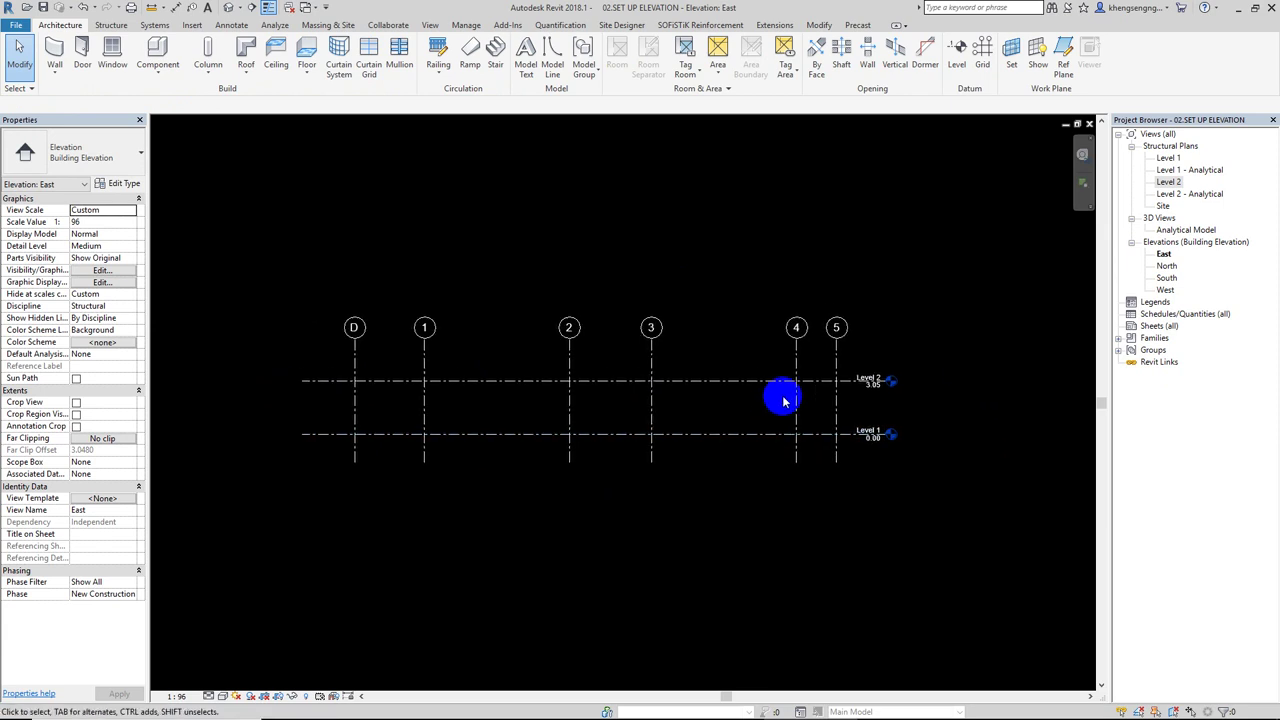
pyautogui.scroll(-1, 794, 408)
pyautogui.moveTo(716, 451); pyautogui.dragTo(712, 464, button='middle')
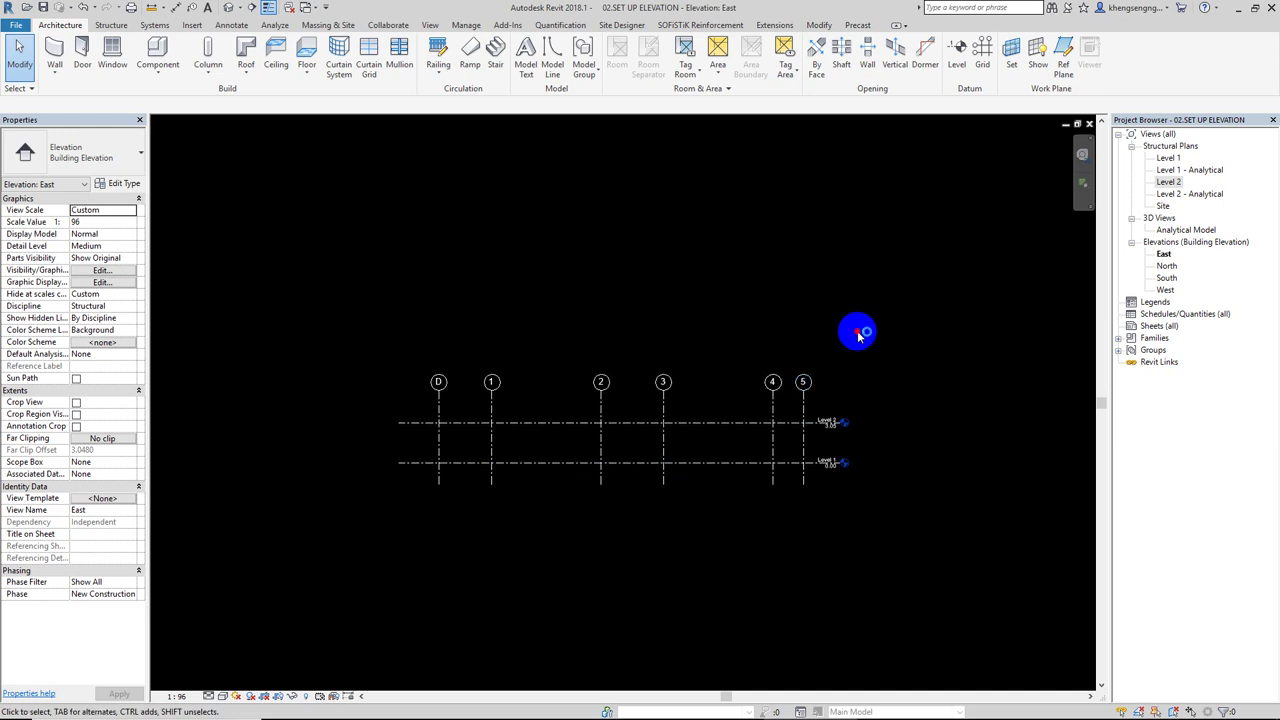
pyautogui.moveTo(851, 330); pyautogui.dragTo(300, 370)
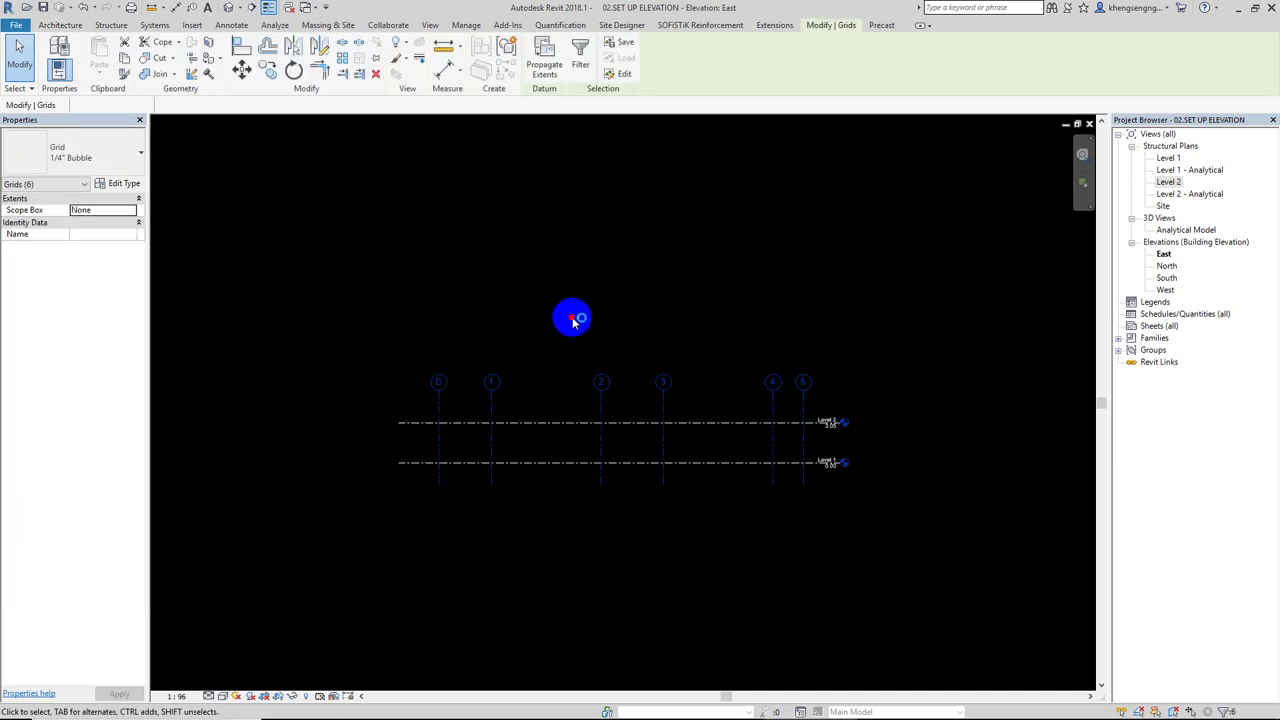
pyautogui.click(555, 330)
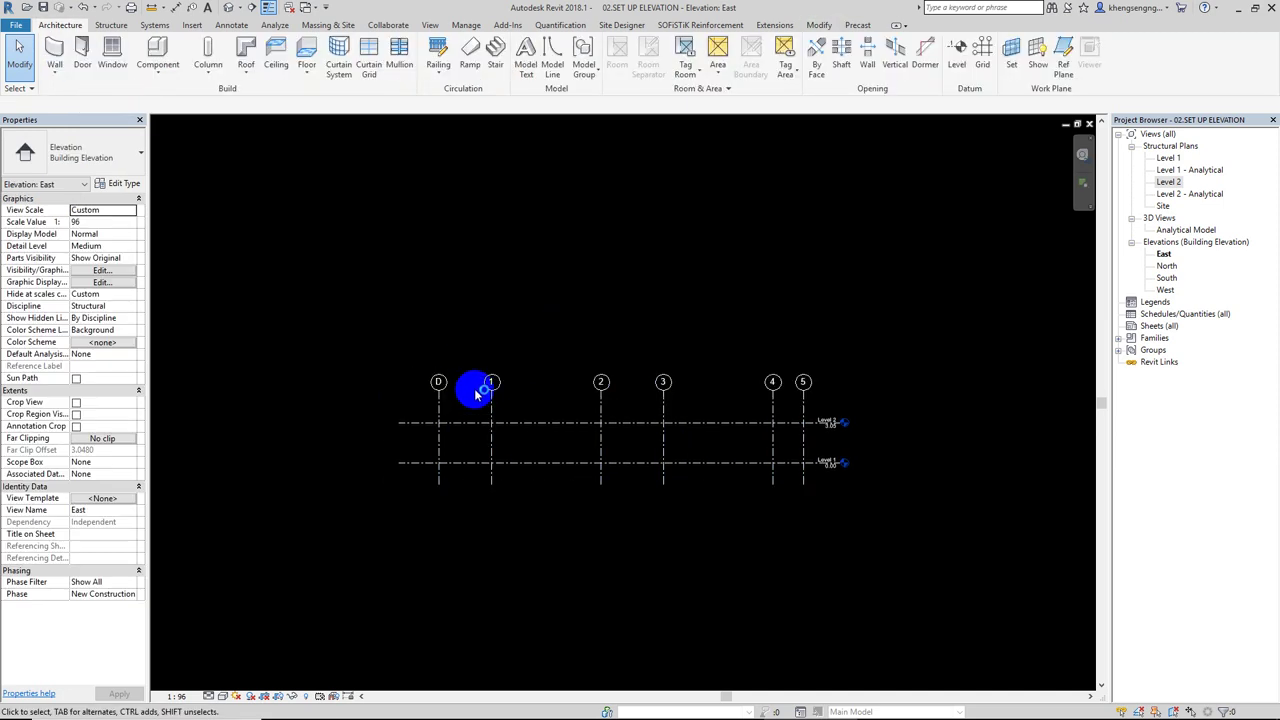
# In the Level 1 plan, try renaming grid D and back out of the duplicate-name error
pyautogui.doubleClick(1168, 157)
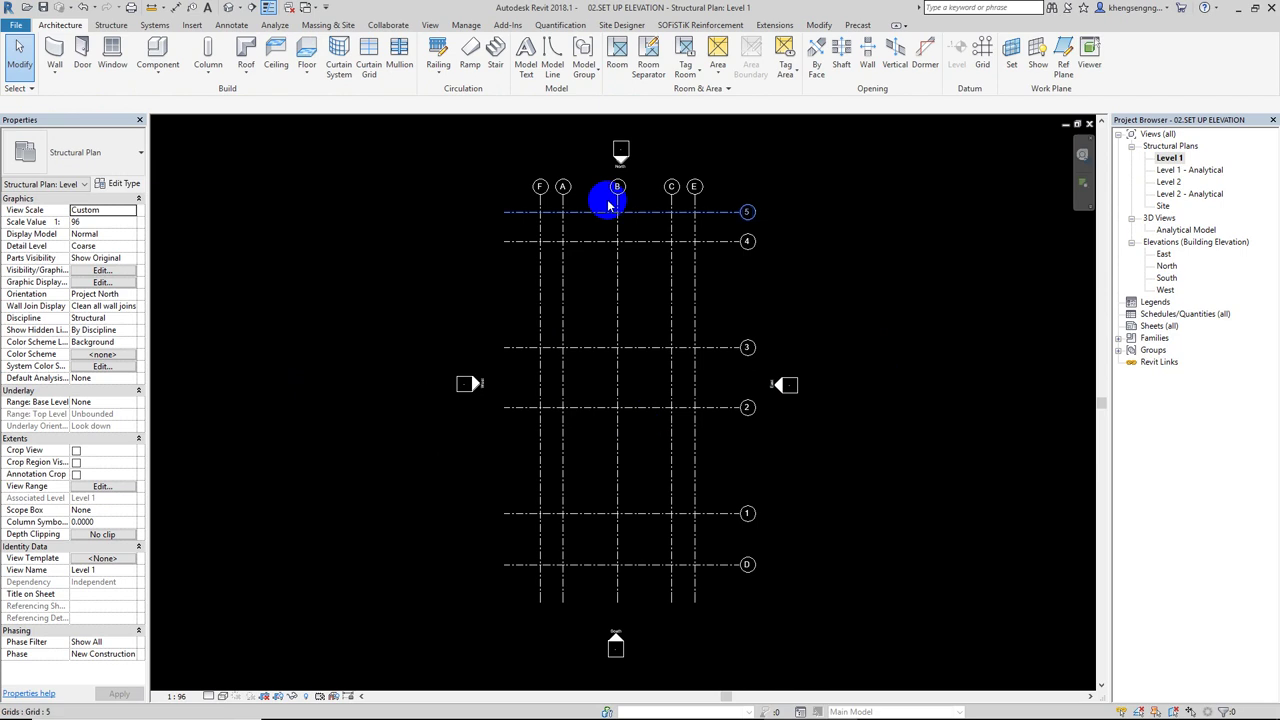
pyautogui.scroll(2, 606, 194)
pyautogui.moveTo(549, 211); pyautogui.dragTo(552, 243, button='middle')
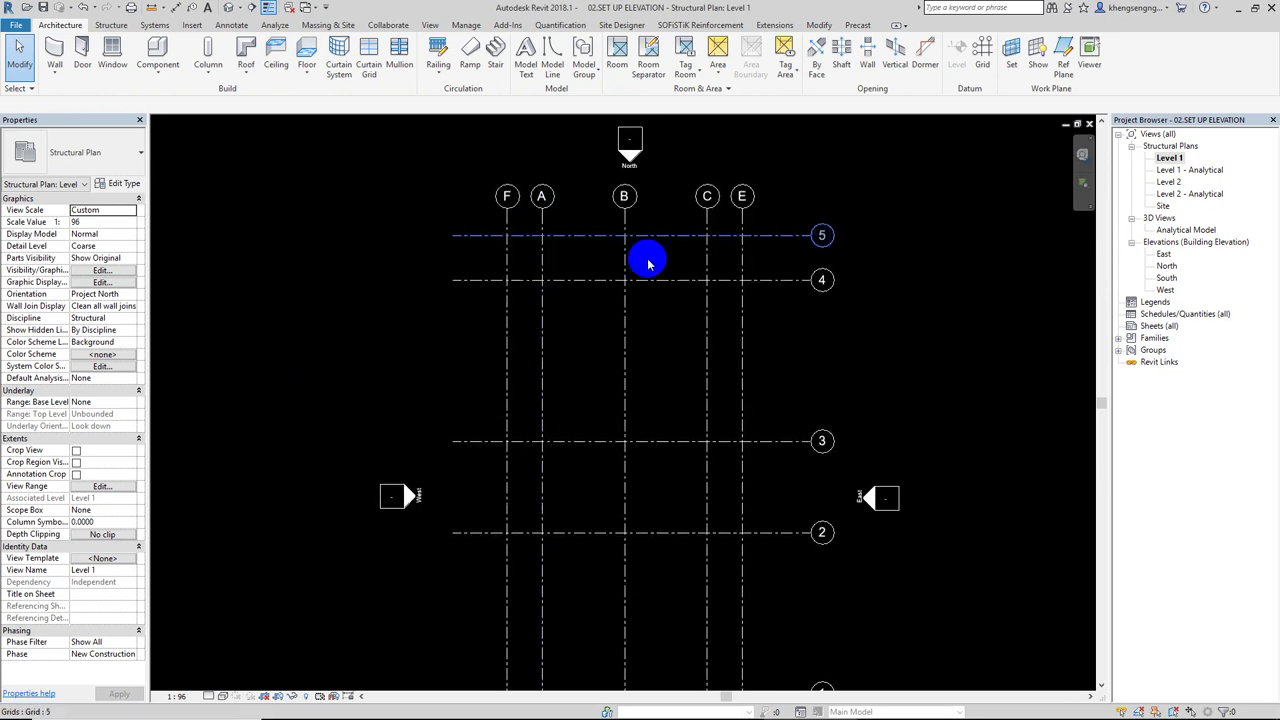
pyautogui.moveTo(700, 371); pyautogui.dragTo(681, 338, button='middle')
pyautogui.moveTo(741, 486); pyautogui.dragTo(686, 251, button='middle')
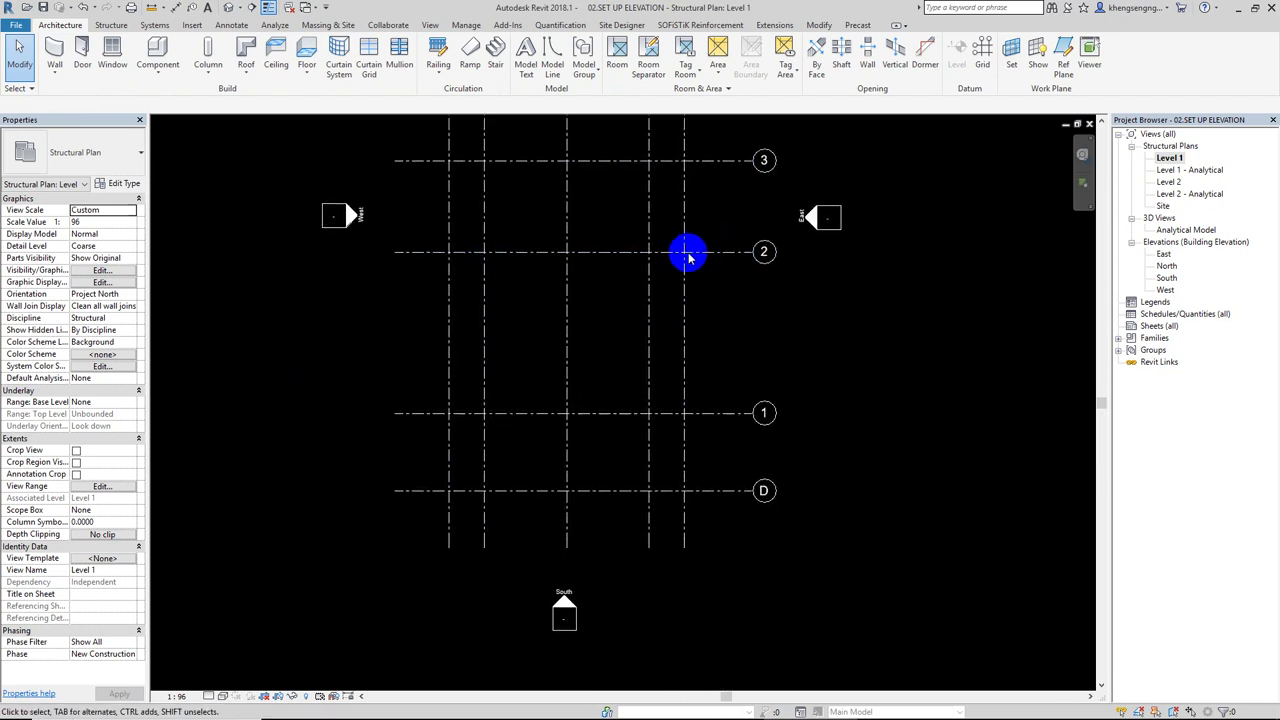
pyautogui.moveTo(686, 386); pyautogui.dragTo(694, 446, button='middle')
pyautogui.scroll(-2, 694, 446)
pyautogui.scroll(2, 745, 590)
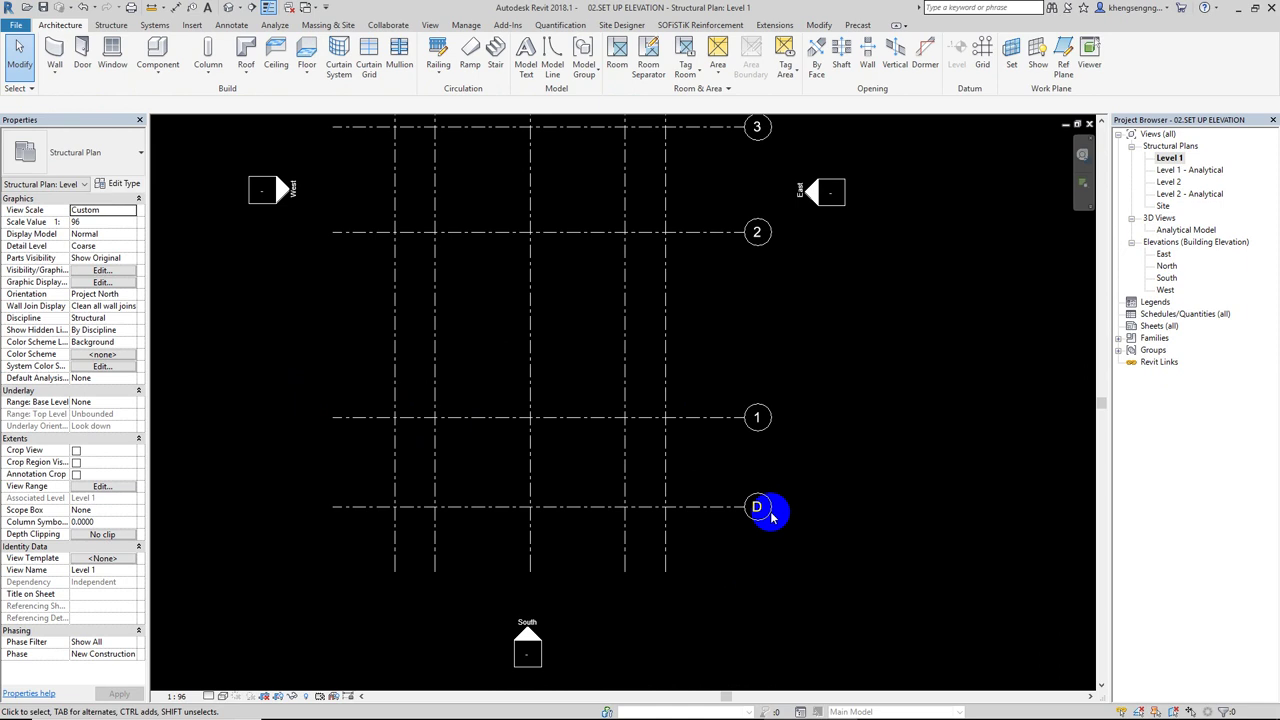
pyautogui.scroll(1, 755, 510)
pyautogui.click(751, 503)
pyautogui.click(752, 502)
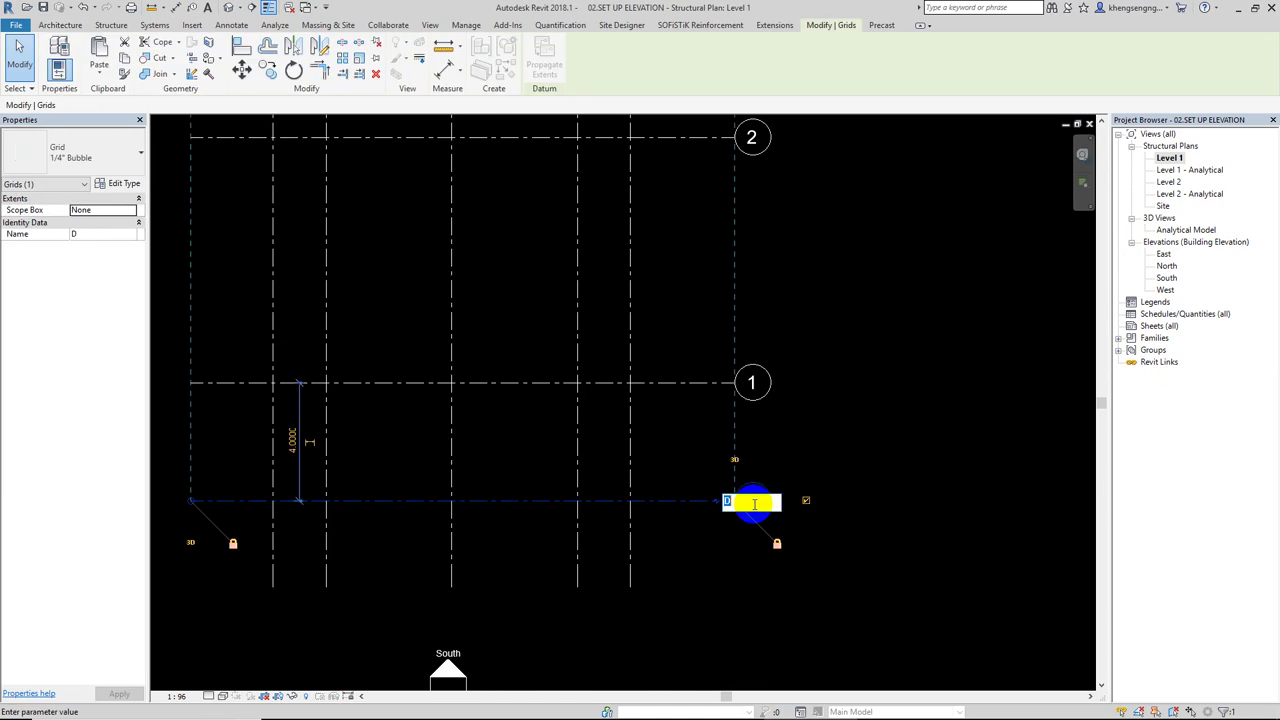
pyautogui.press('Return')
pyautogui.press('Escape')
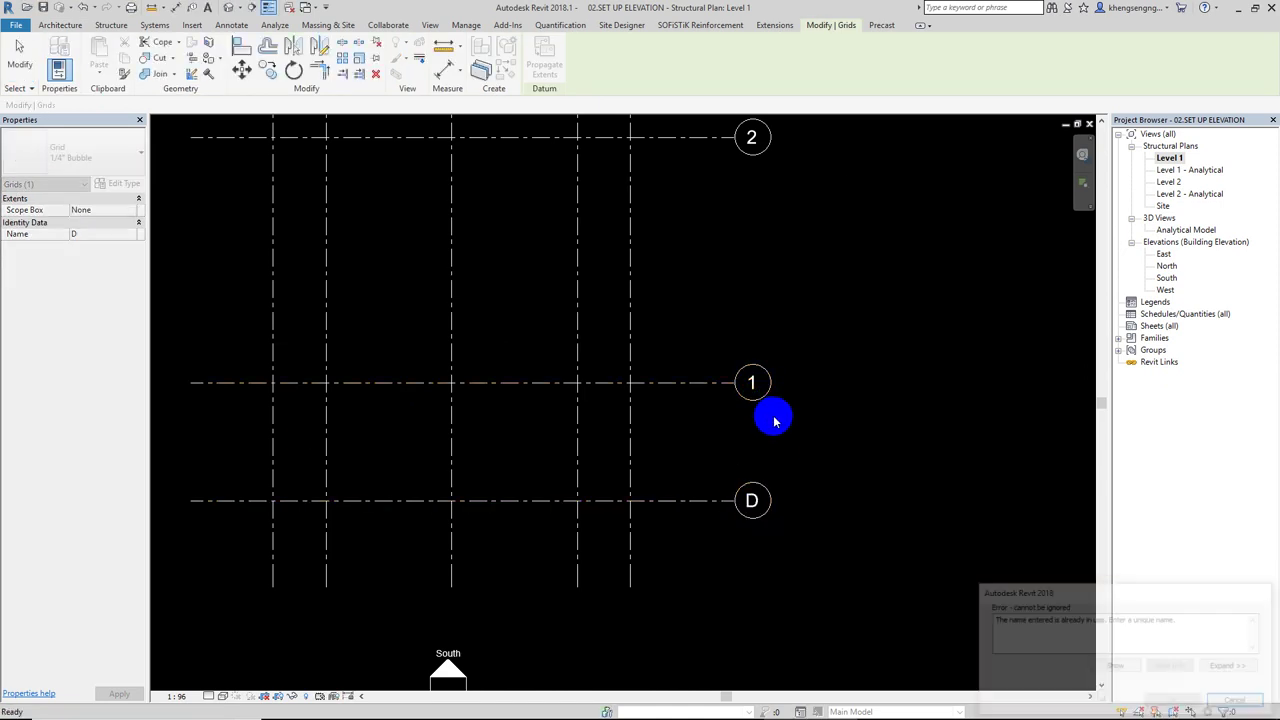
pyautogui.press('Escape')
# Renumber grids 5, 4 and 3 to 6, 5 and 4
pyautogui.scroll(-1, 765, 430)
pyautogui.scroll(-1, 740, 360)
pyautogui.moveTo(723, 343); pyautogui.dragTo(726, 436, button='middle')
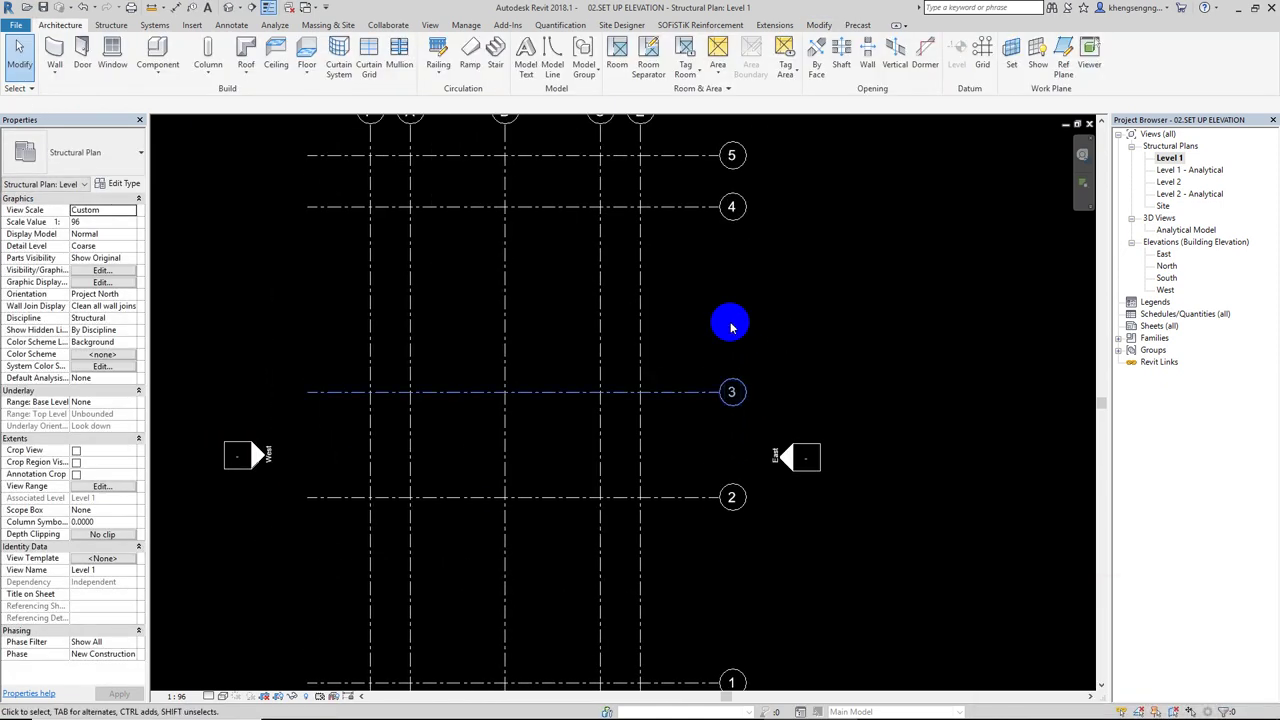
pyautogui.moveTo(731, 320); pyautogui.dragTo(729, 304, button='middle')
pyautogui.scroll(2, 728, 304)
pyautogui.click(740, 318)
pyautogui.click(742, 318)
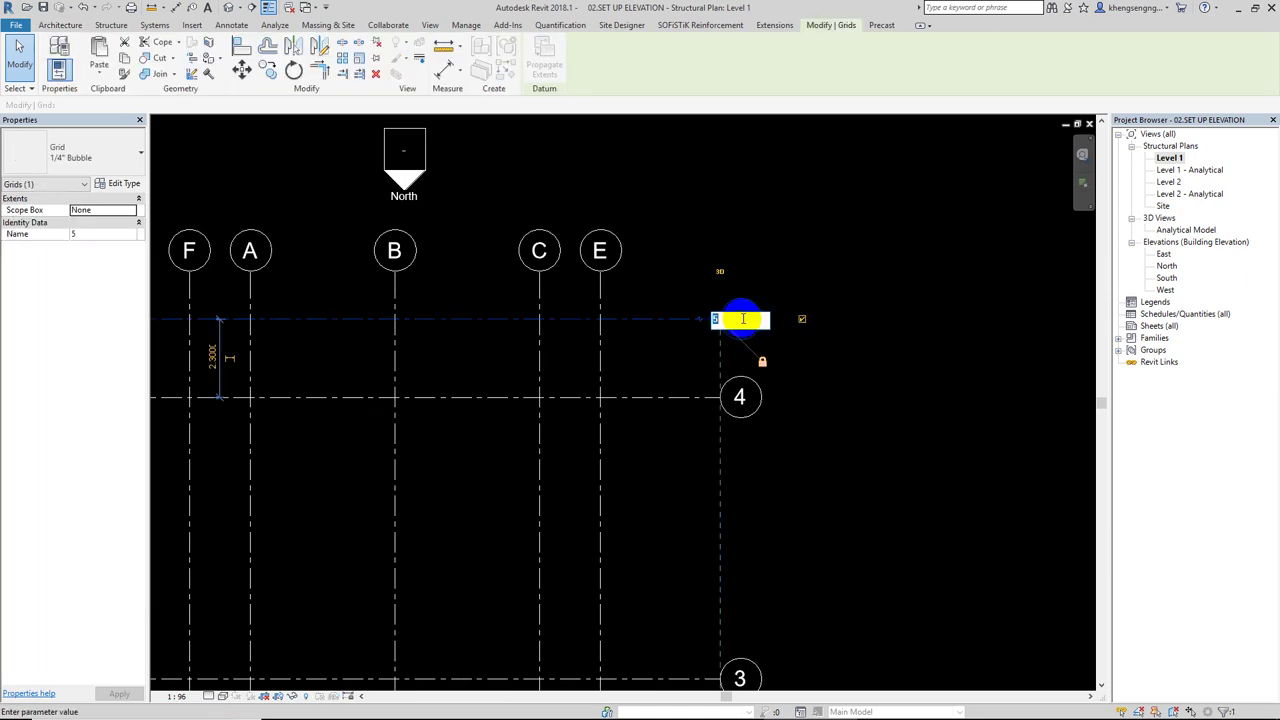
pyautogui.write('6')
pyautogui.press('Return')
pyautogui.click(740, 397)
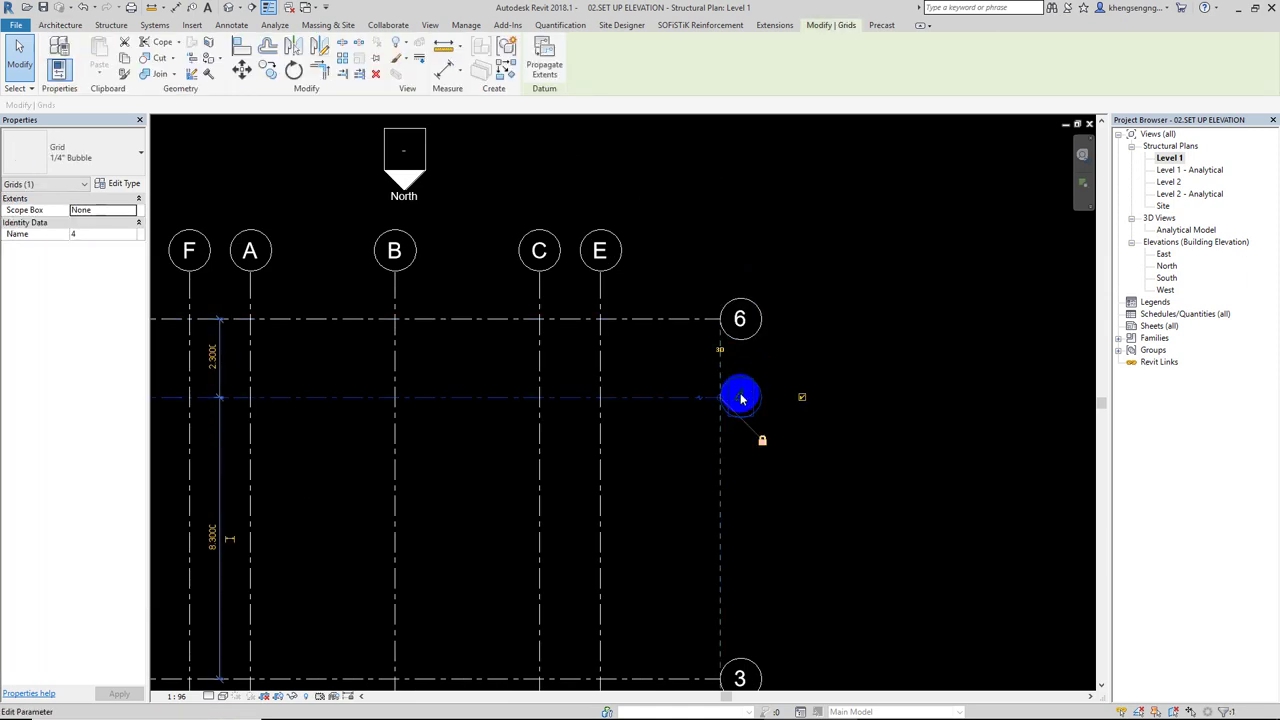
pyautogui.click(740, 397)
pyautogui.write('5')
pyautogui.press('Return')
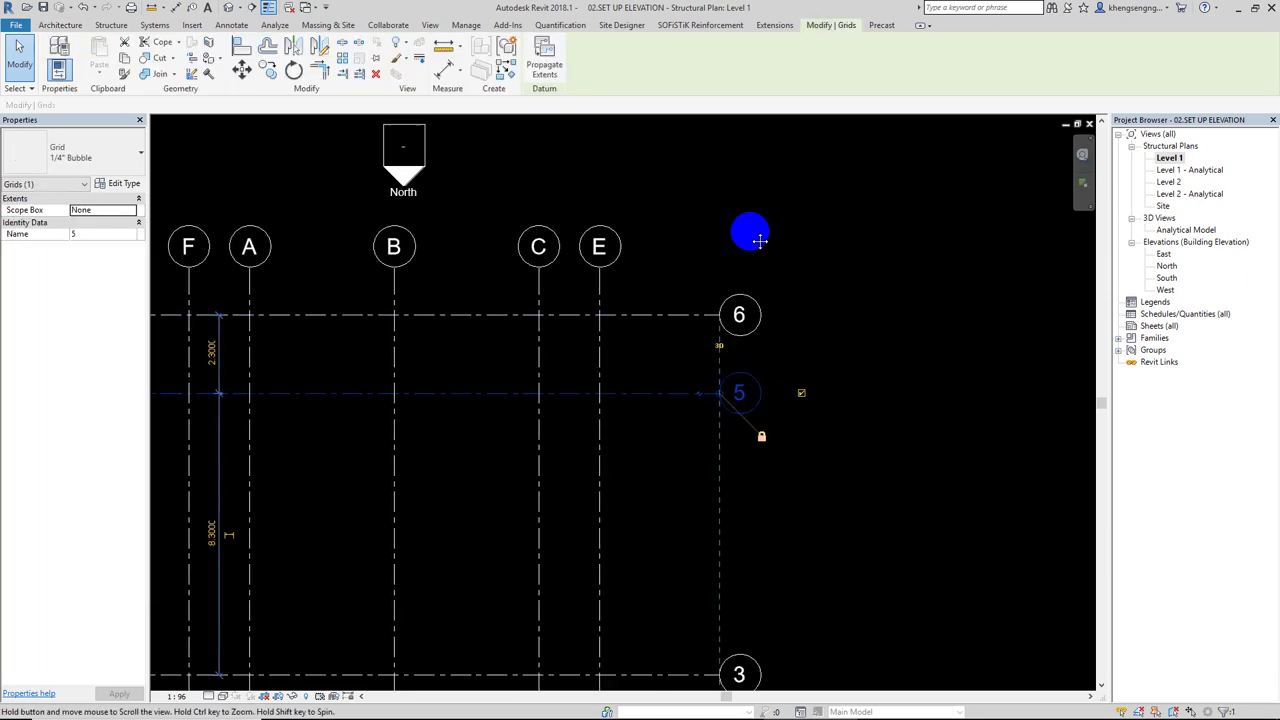
pyautogui.moveTo(742, 682); pyautogui.dragTo(723, 502, button='middle')
pyautogui.click(726, 500)
pyautogui.click(727, 500)
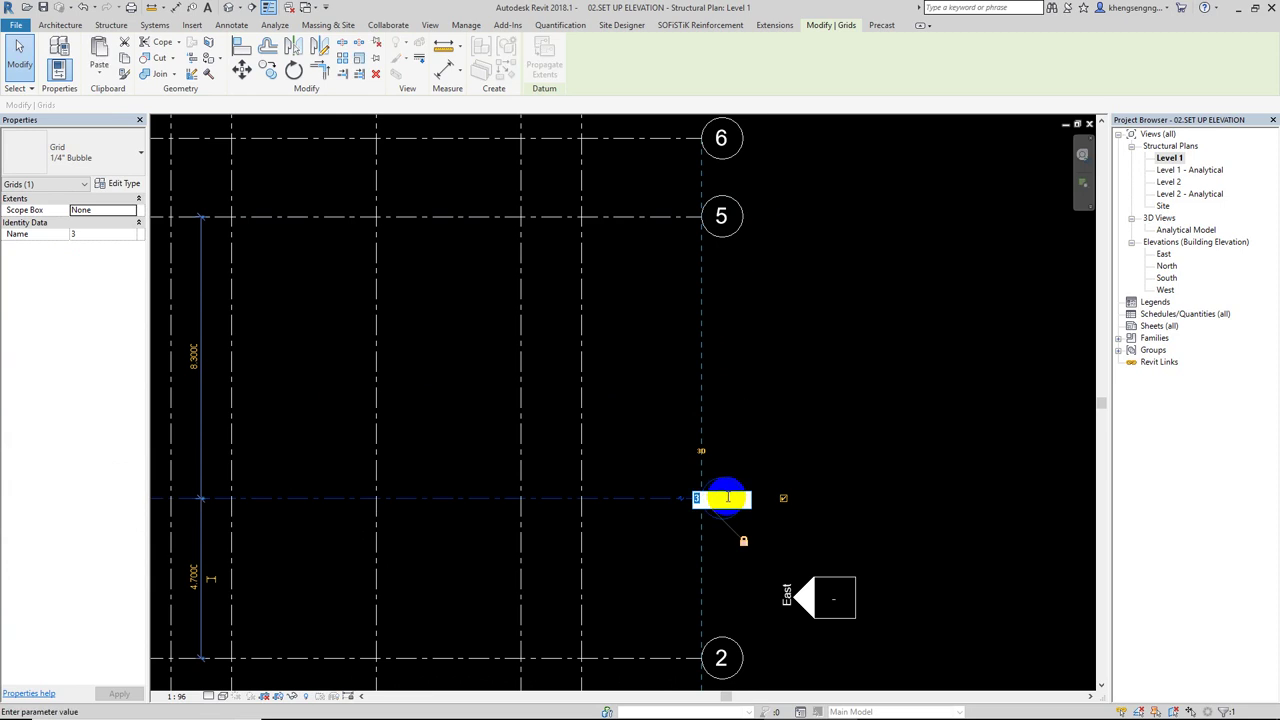
pyautogui.write('4')
pyautogui.press('Return')
# Renumber grids 2, 1 and D to 3, 2 and 1
pyautogui.moveTo(727, 690); pyautogui.dragTo(720, 480, button='middle')
pyautogui.click(716, 449)
pyautogui.click(716, 448)
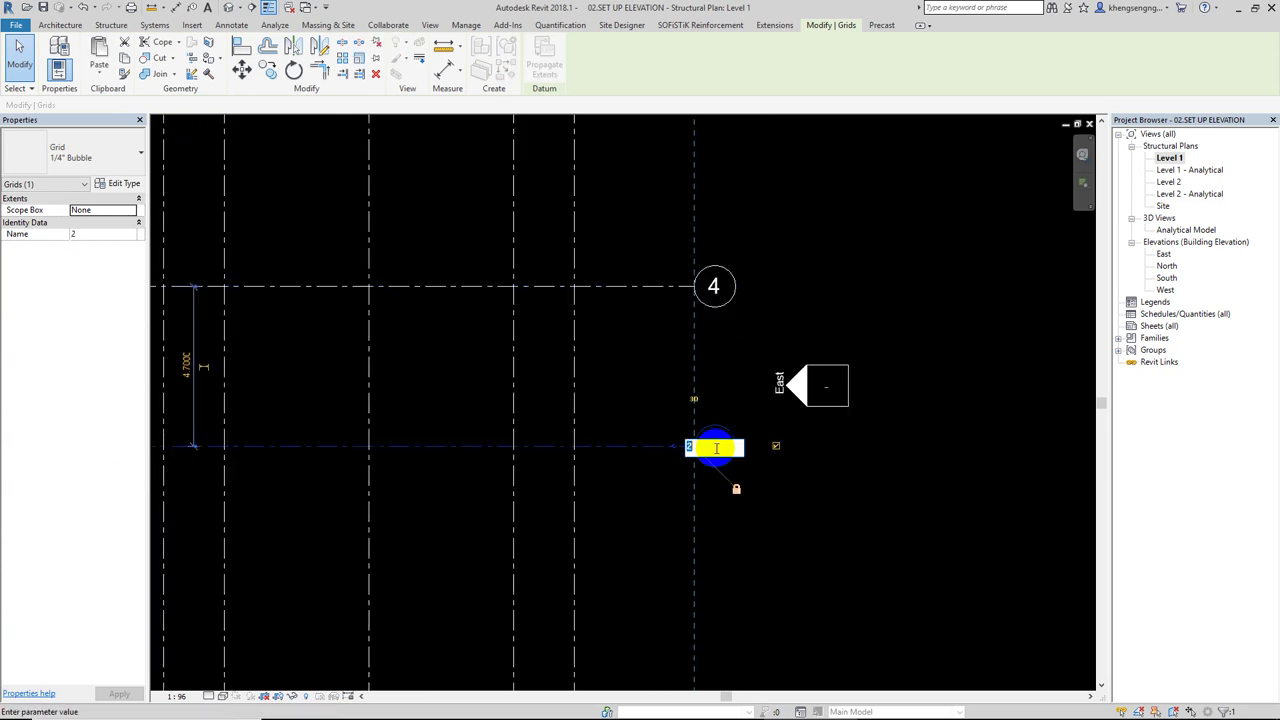
pyautogui.scroll(-2, 716, 448)
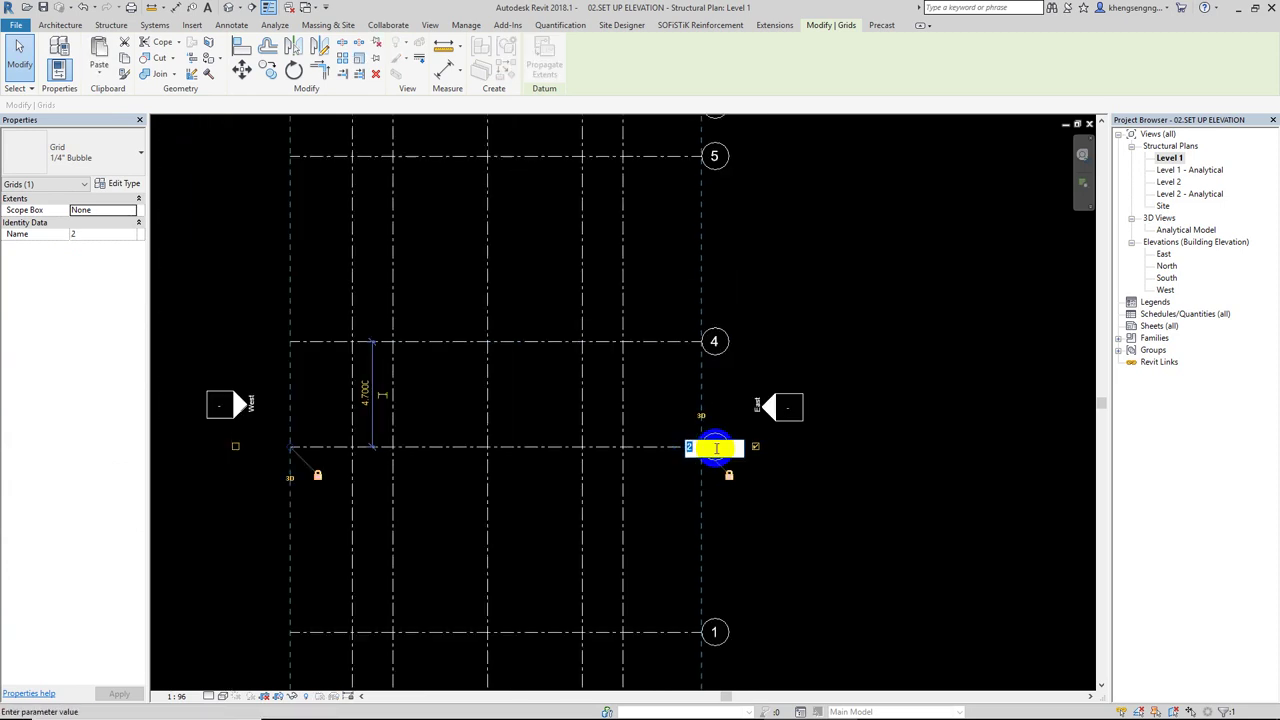
pyautogui.scroll(-1, 718, 445)
pyautogui.scroll(-1, 722, 440)
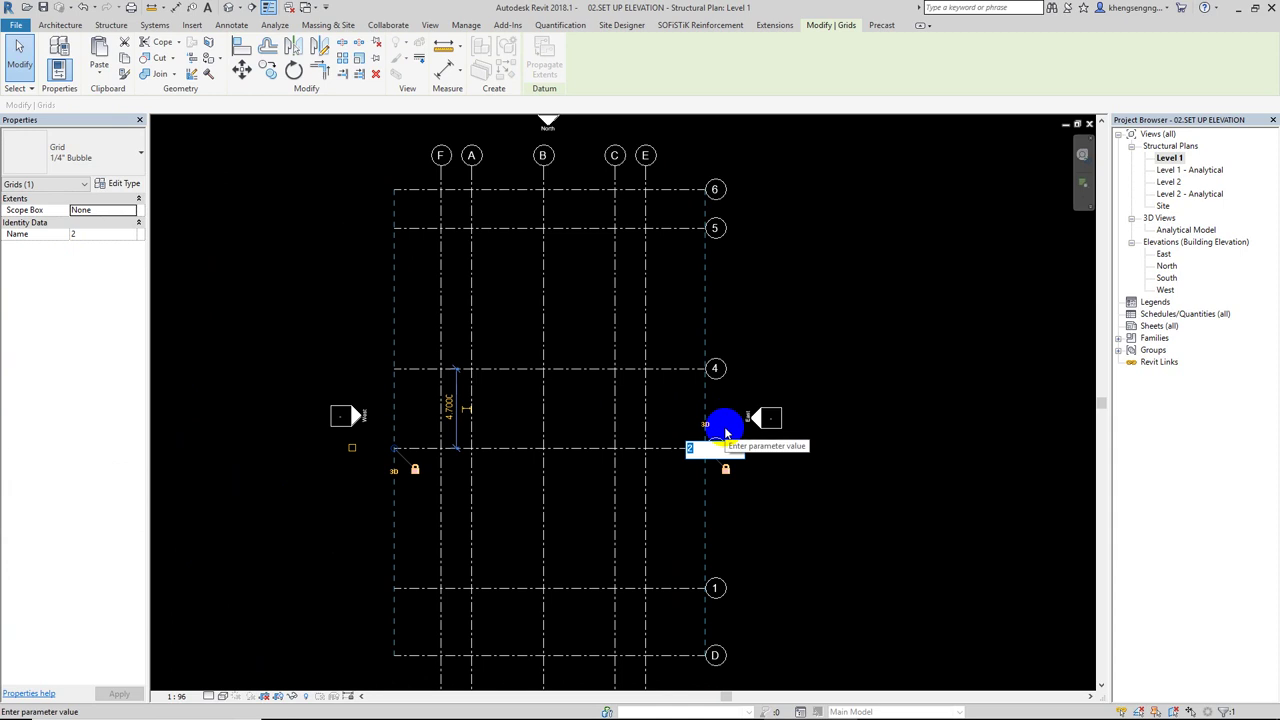
pyautogui.write('3')
pyautogui.press('Return')
pyautogui.scroll(2, 705, 523)
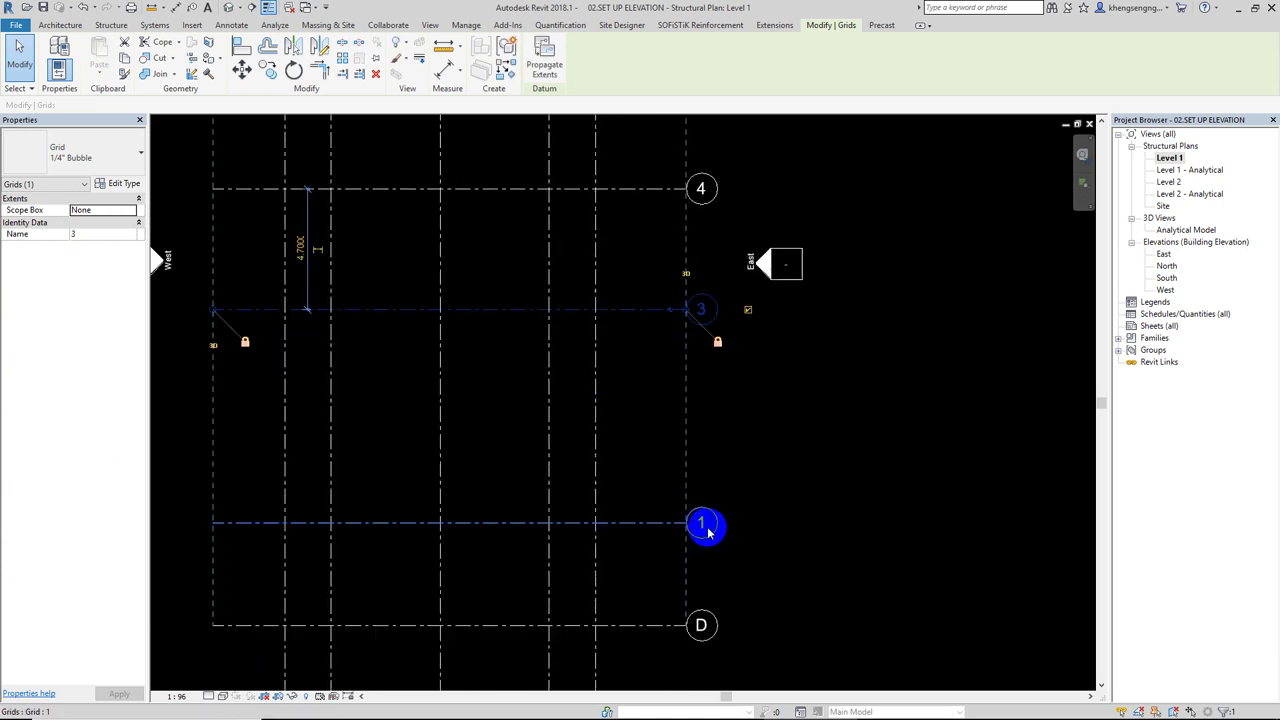
pyautogui.click(703, 523)
pyautogui.click(703, 523)
pyautogui.write('2')
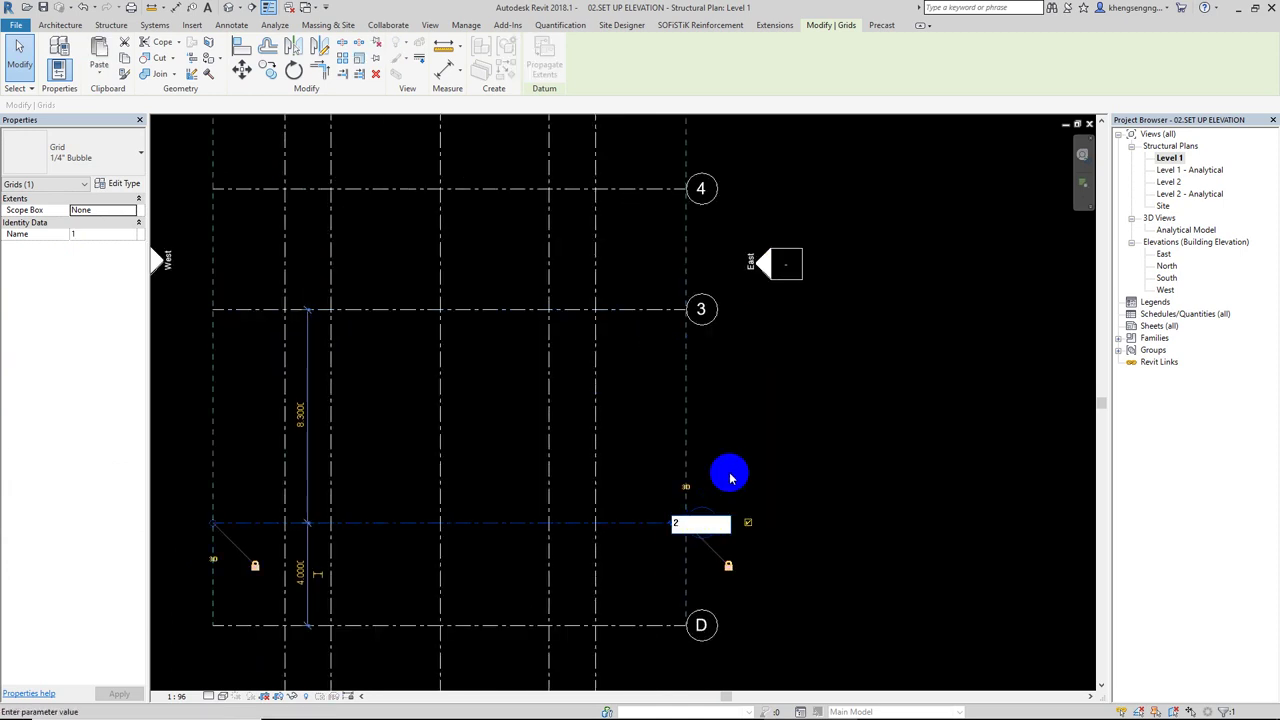
pyautogui.press('Return')
pyautogui.click(699, 573)
pyautogui.click(699, 573)
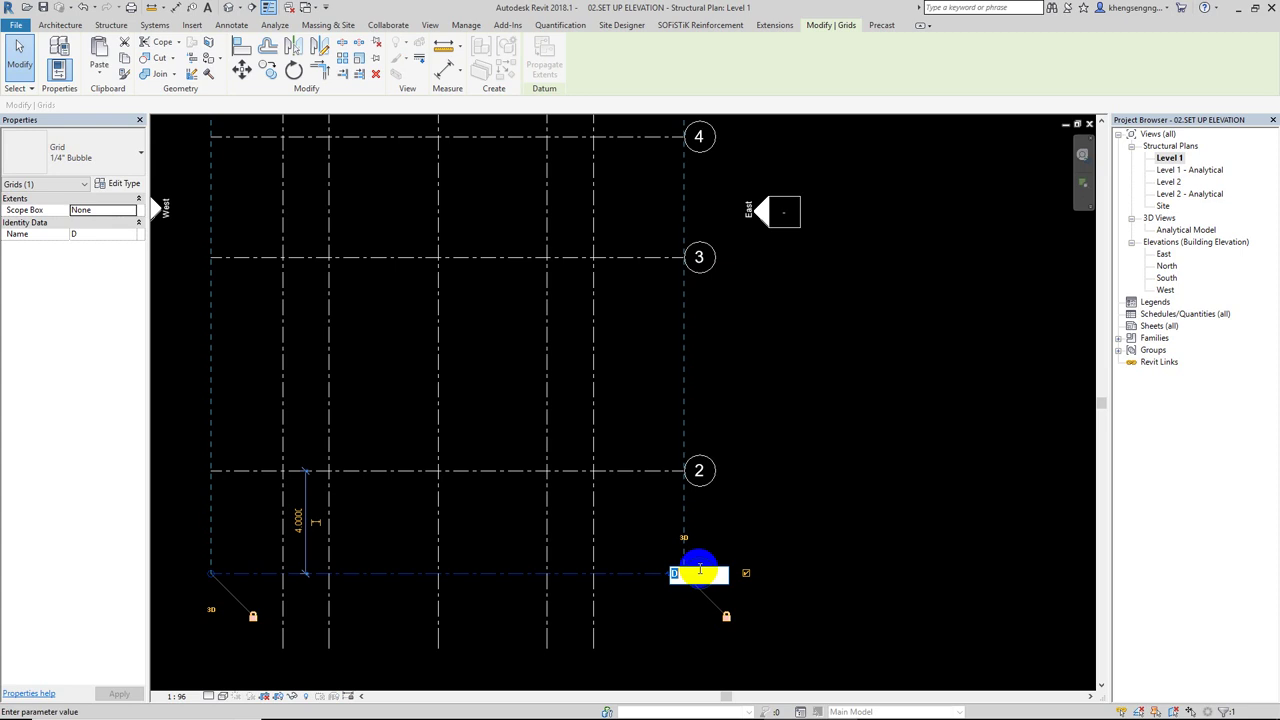
pyautogui.write('1')
pyautogui.press('Return')
# Reletter grids C, B and A to D, C and B
pyautogui.scroll(-3, 640, 500)
pyautogui.scroll(1, 500, 325)
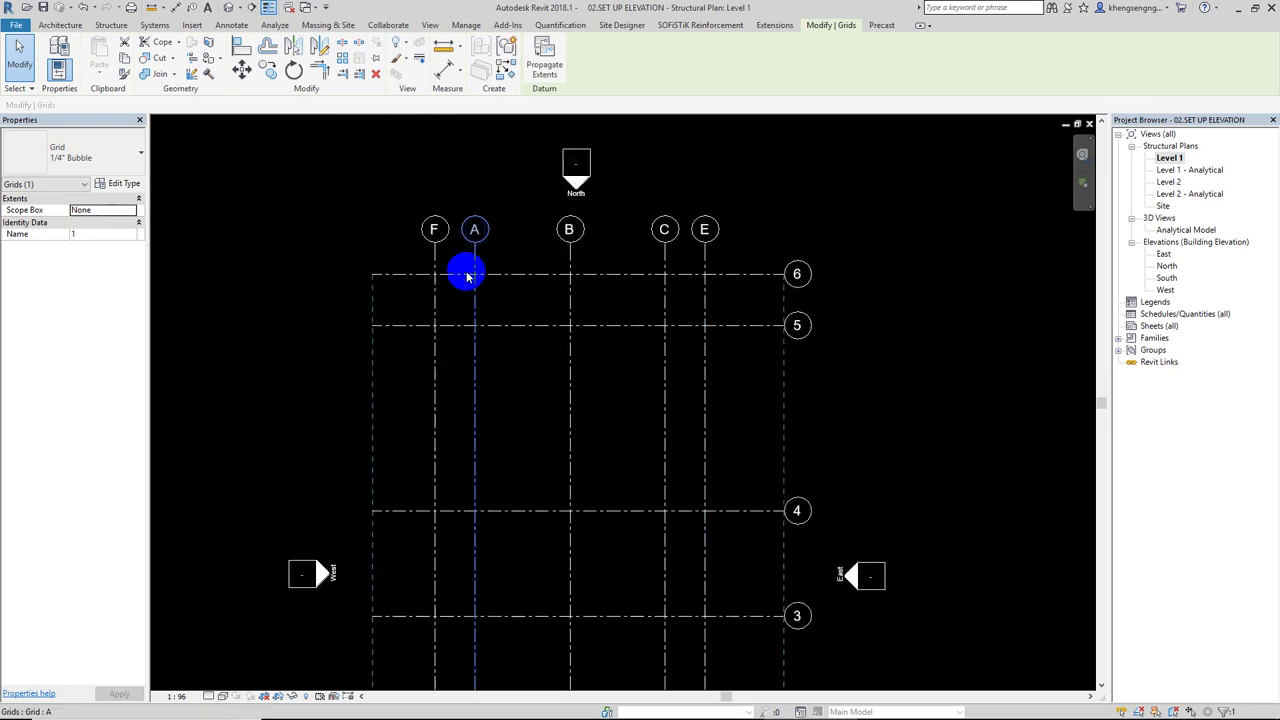
pyautogui.moveTo(460, 271); pyautogui.dragTo(474, 289, button='middle')
pyautogui.scroll(2, 560, 338)
pyautogui.moveTo(560, 338); pyautogui.dragTo(551, 349, button='middle')
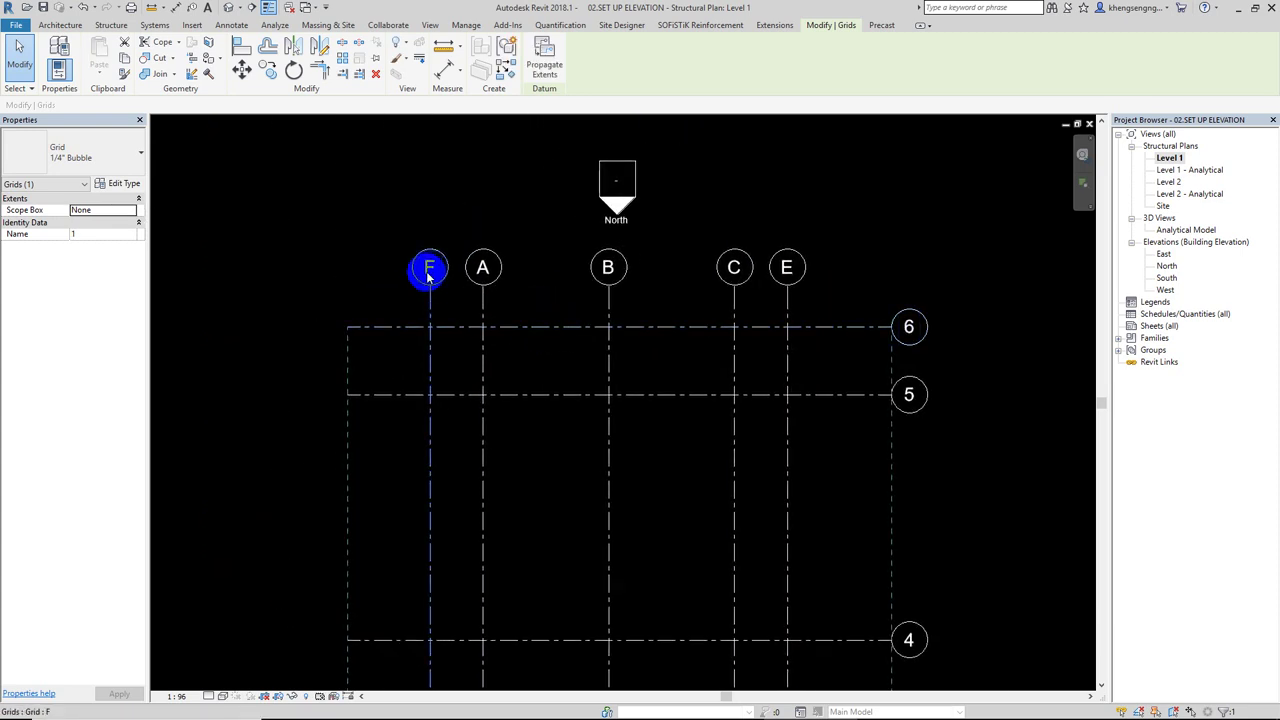
pyautogui.click(736, 268)
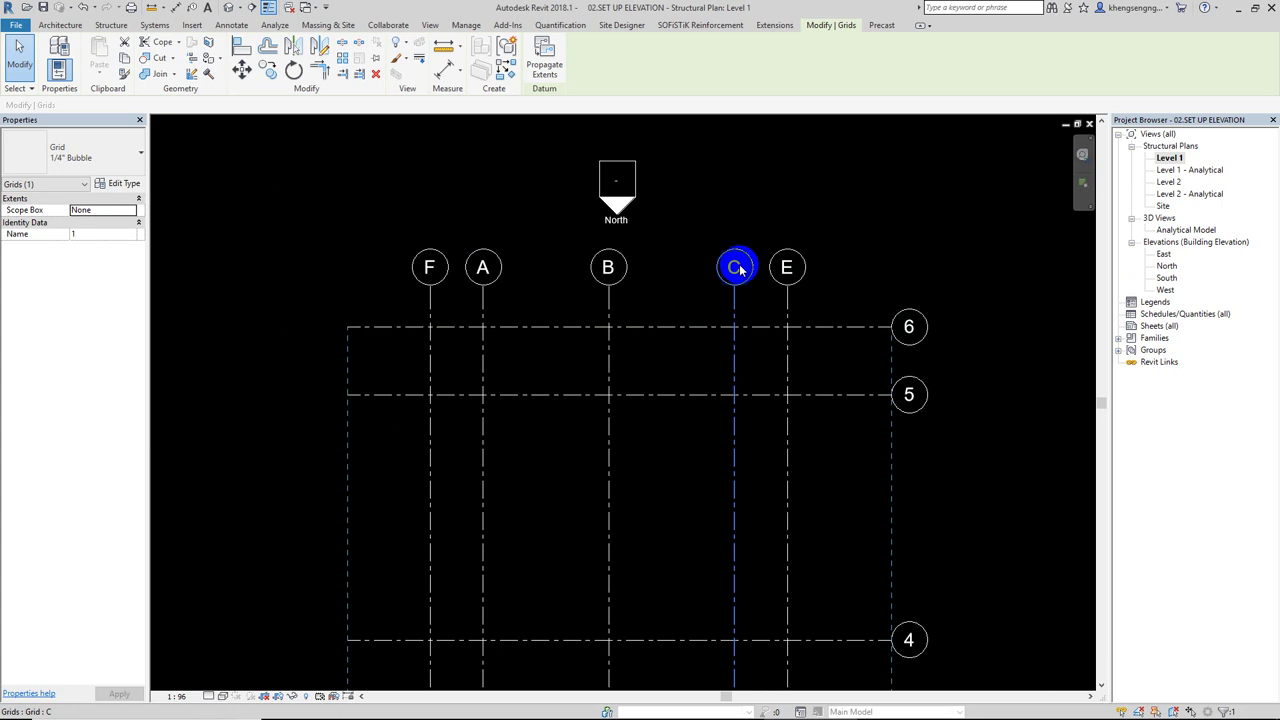
pyautogui.click(736, 268)
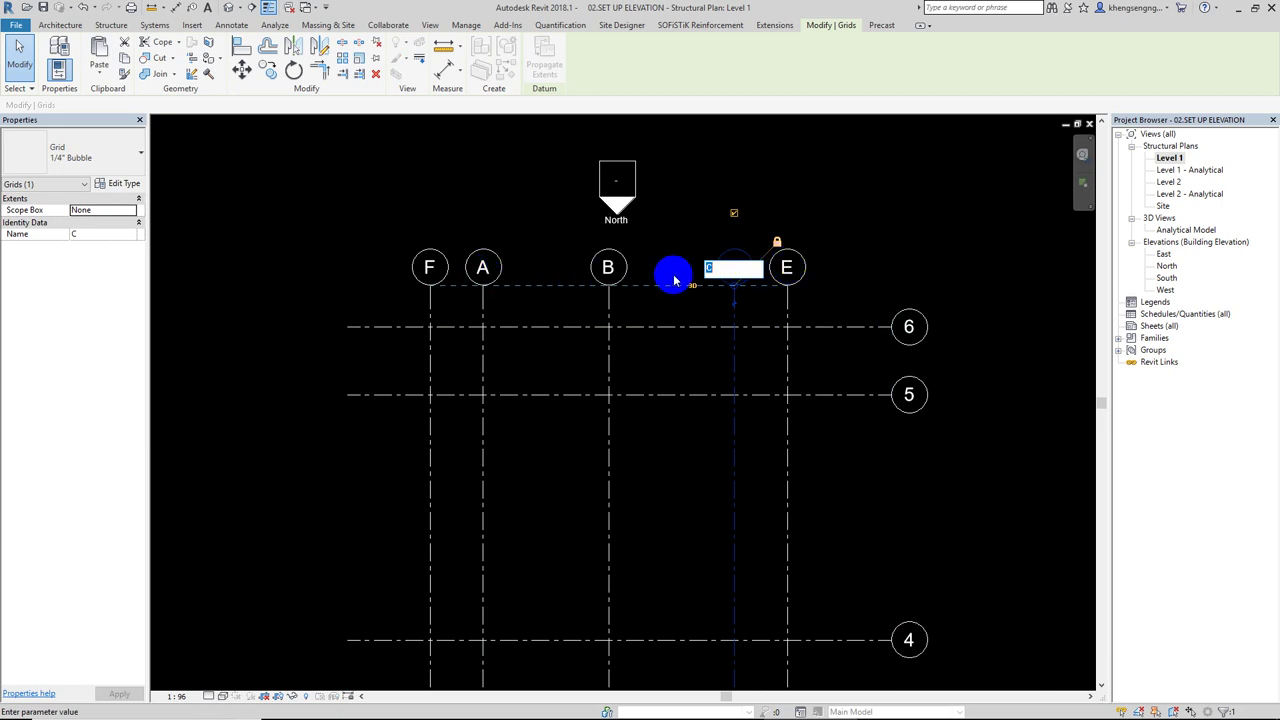
pyautogui.write('d')
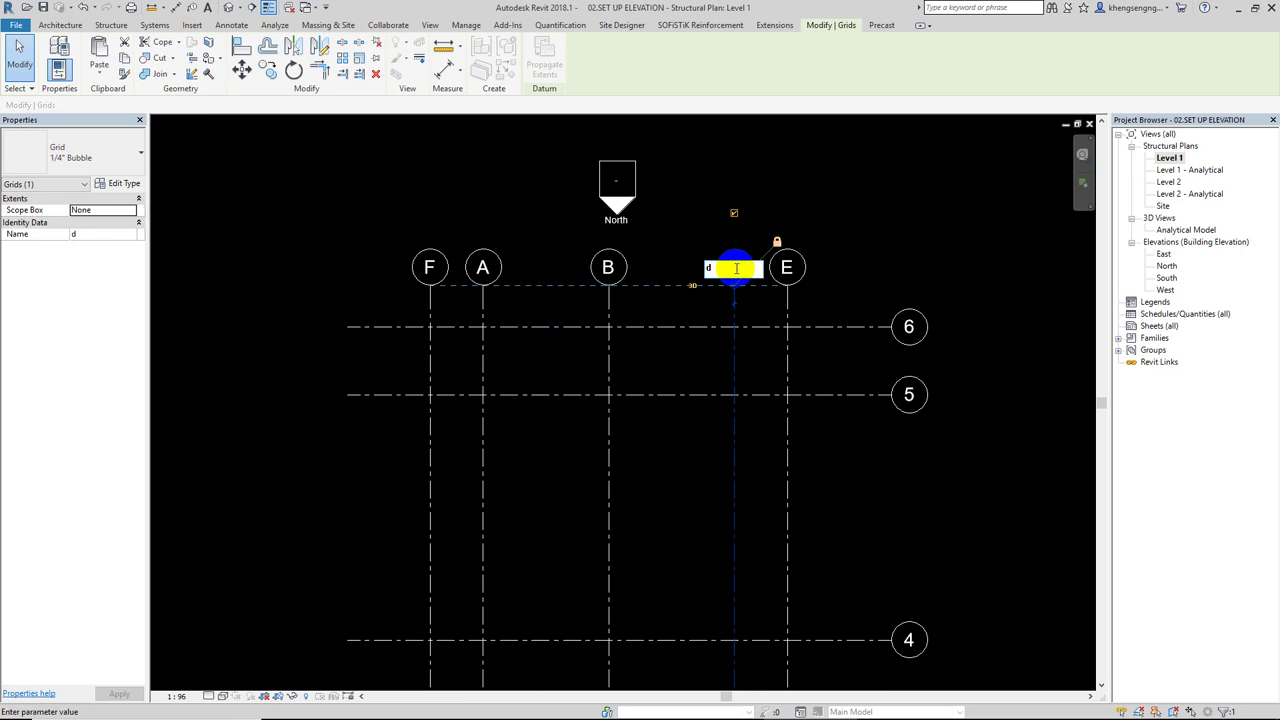
pyautogui.moveTo(736, 268); pyautogui.dragTo(702, 272)
pyautogui.write('D')
pyautogui.press('Return')
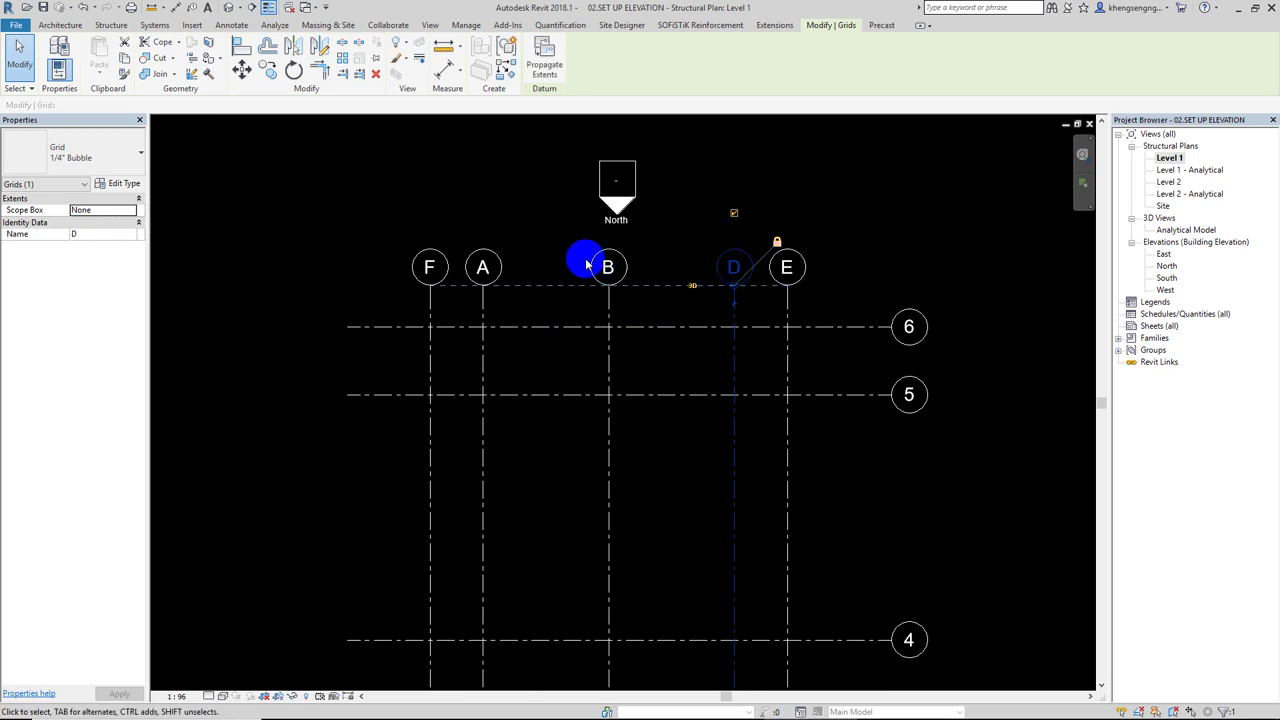
pyautogui.click(606, 267)
pyautogui.click(610, 268)
pyautogui.write('C')
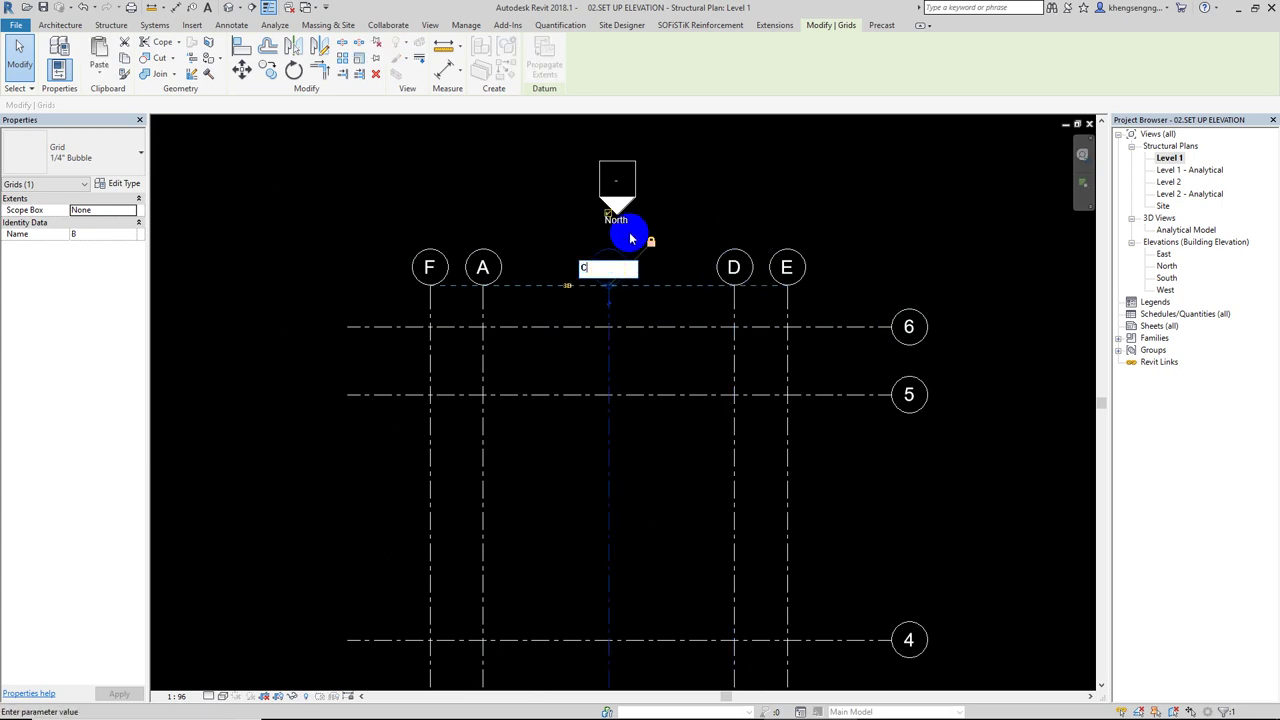
pyautogui.press('Return')
pyautogui.click(483, 267)
pyautogui.click(490, 266)
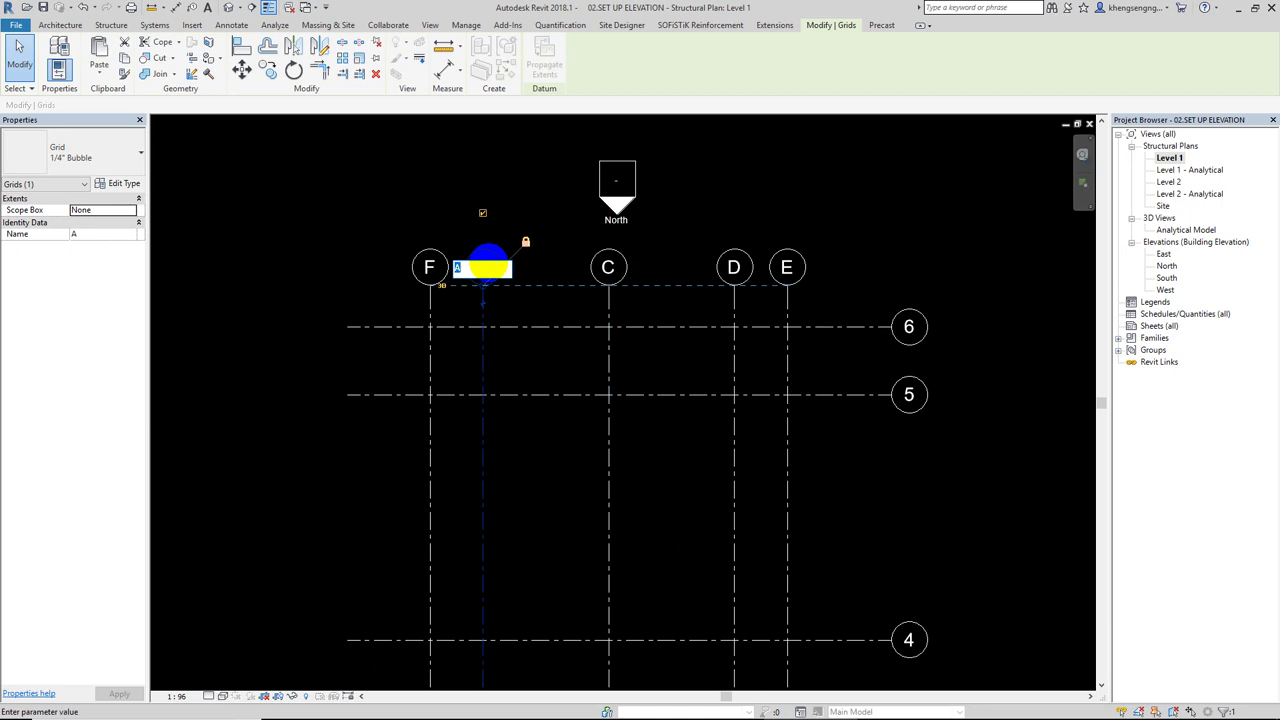
pyautogui.write('B')
pyautogui.press('Return')
# Rename grid F to A after clearing the duplicate-name error
pyautogui.click(430, 267)
pyautogui.click(437, 266)
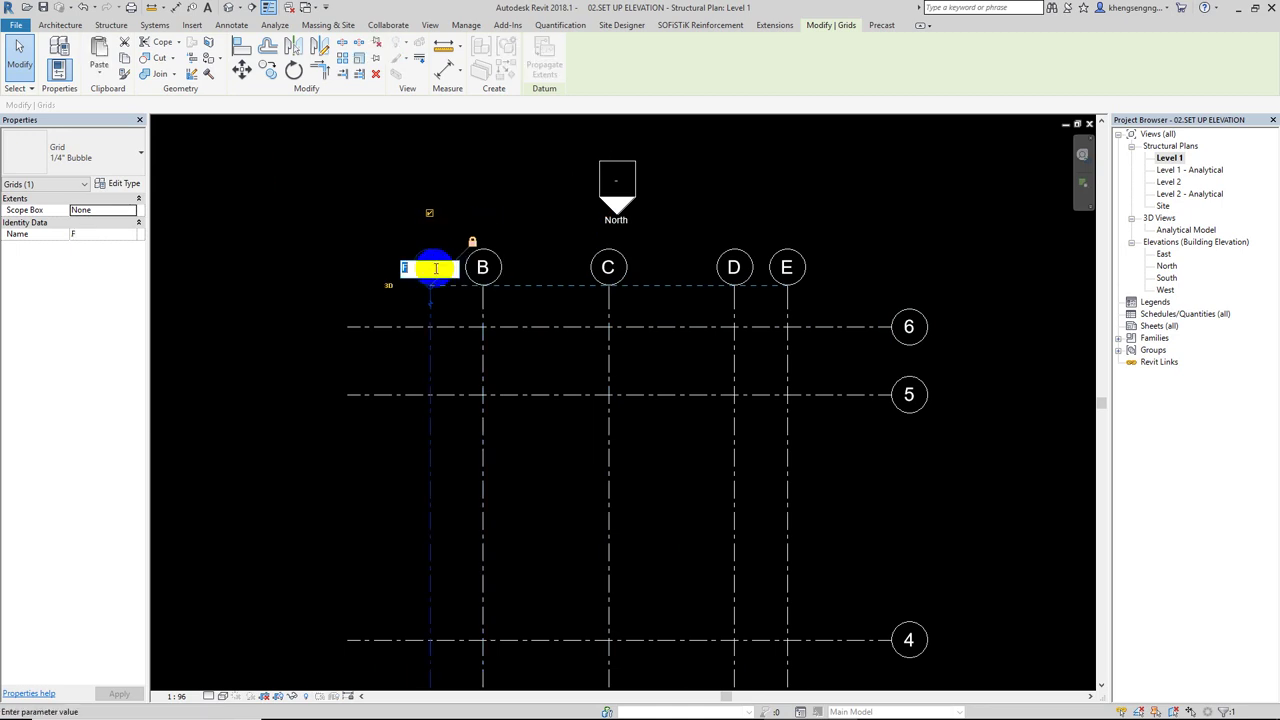
pyautogui.write('B')
pyautogui.press('Return')
pyautogui.scroll(2, 500, 297)
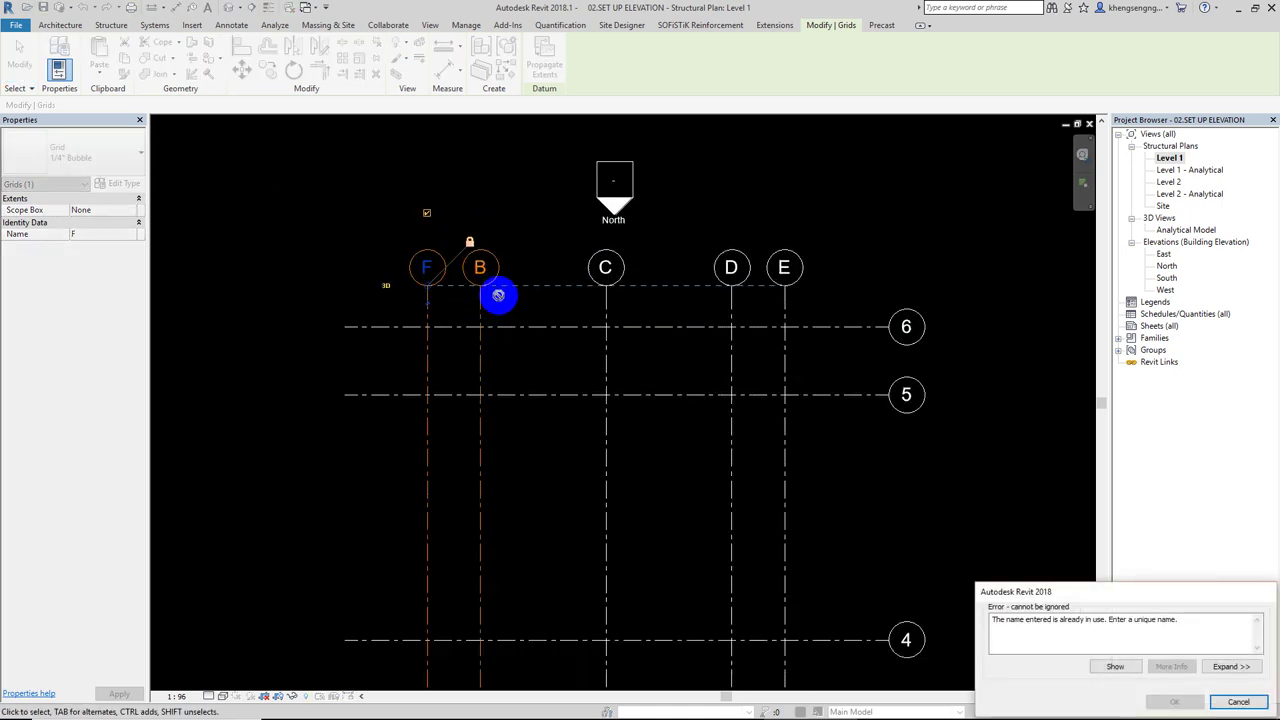
pyautogui.press('Escape')
pyautogui.press('Escape')
pyautogui.click(414, 262)
pyautogui.click(416, 263)
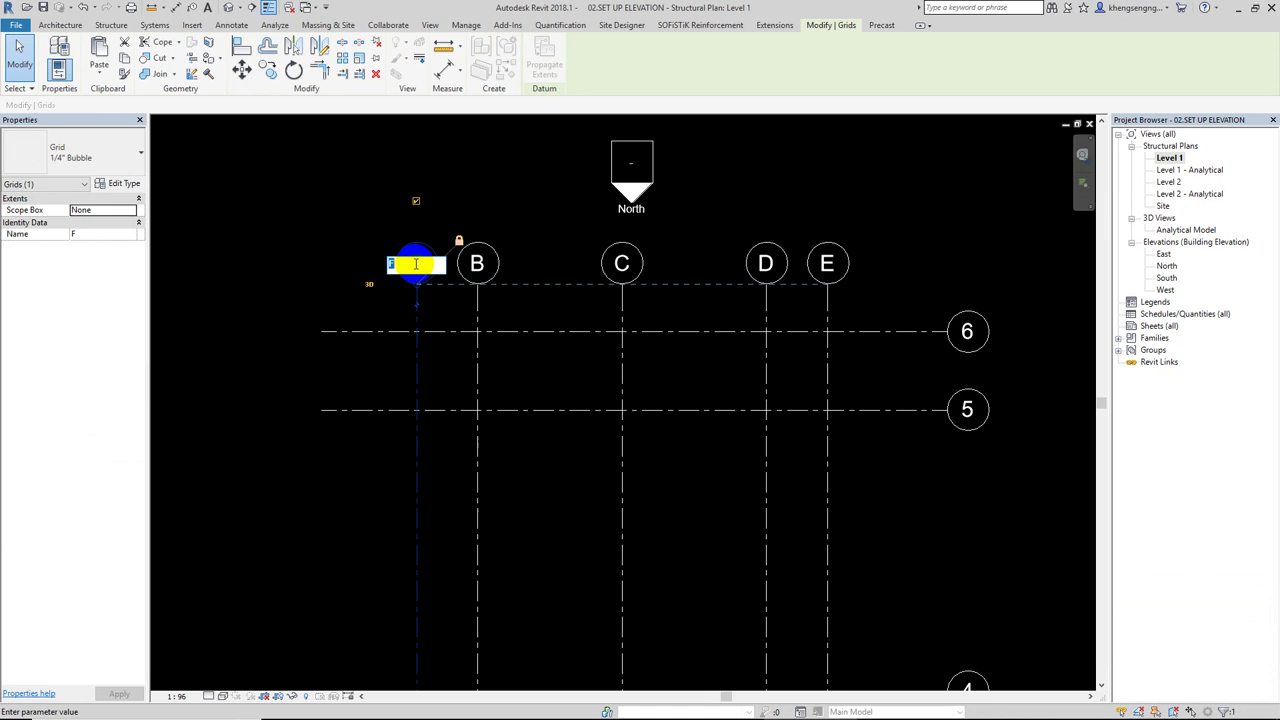
pyautogui.write('A')
pyautogui.press('Return')
pyautogui.click(510, 250)
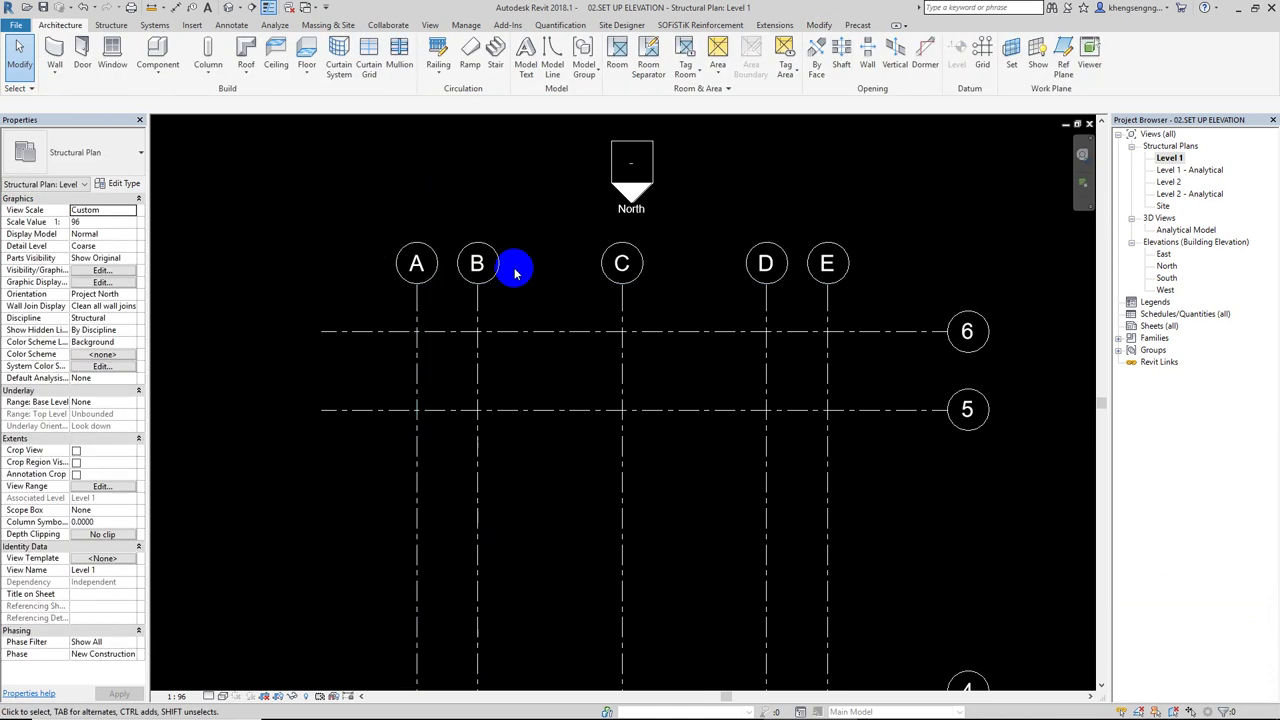
pyautogui.scroll(-2, 530, 300)
pyautogui.moveTo(541, 314); pyautogui.dragTo(531, 282, button='middle')
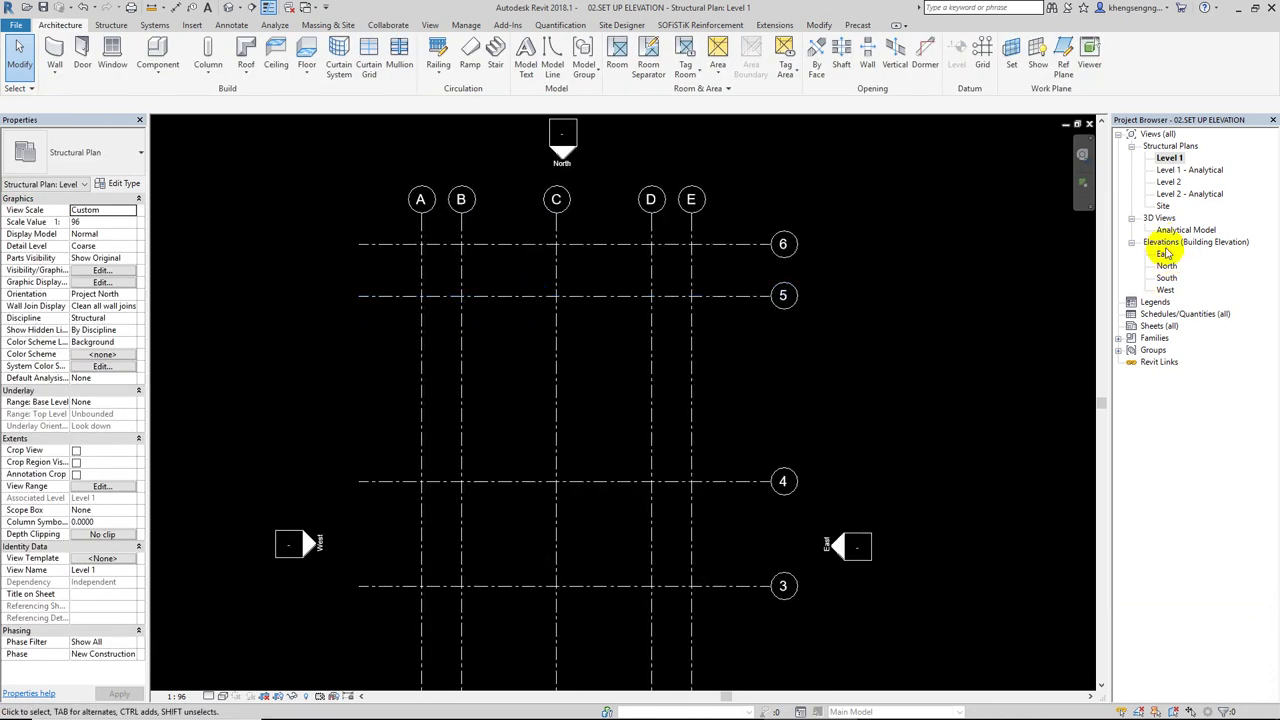
# Open the East elevation and zoom in on the level heads
pyautogui.doubleClick(1163, 255)
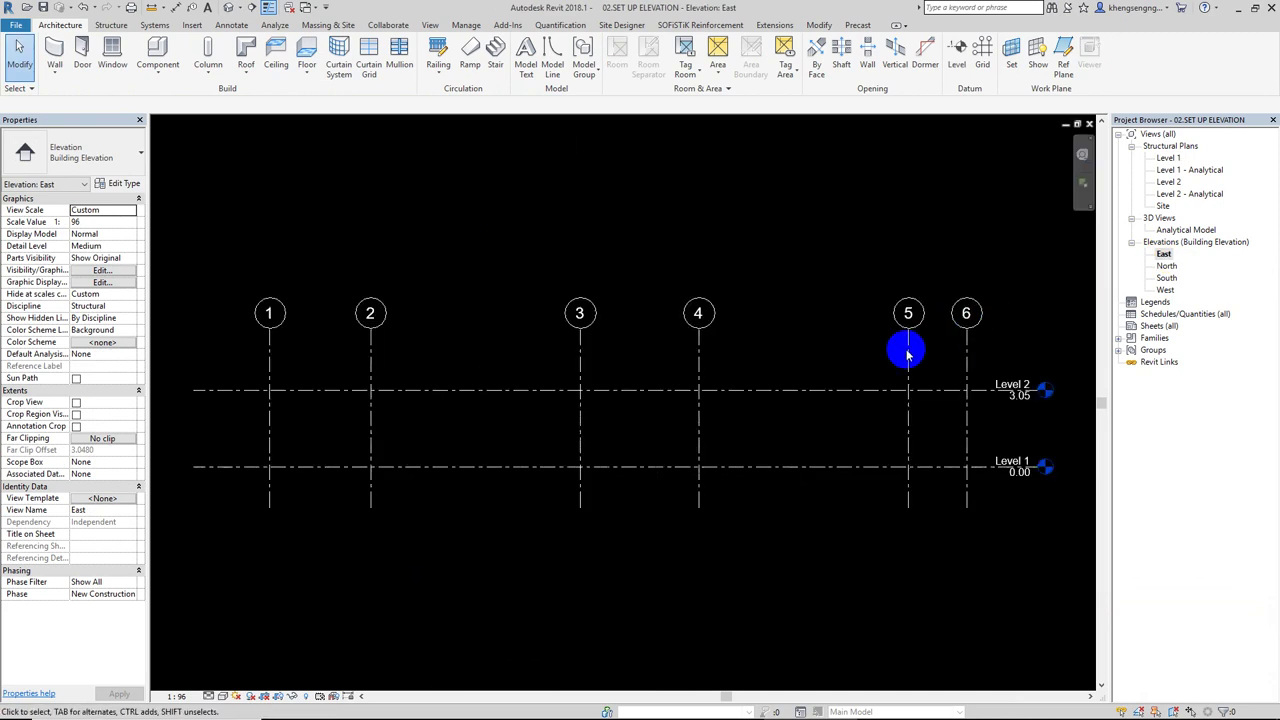
pyautogui.click(1162, 256)
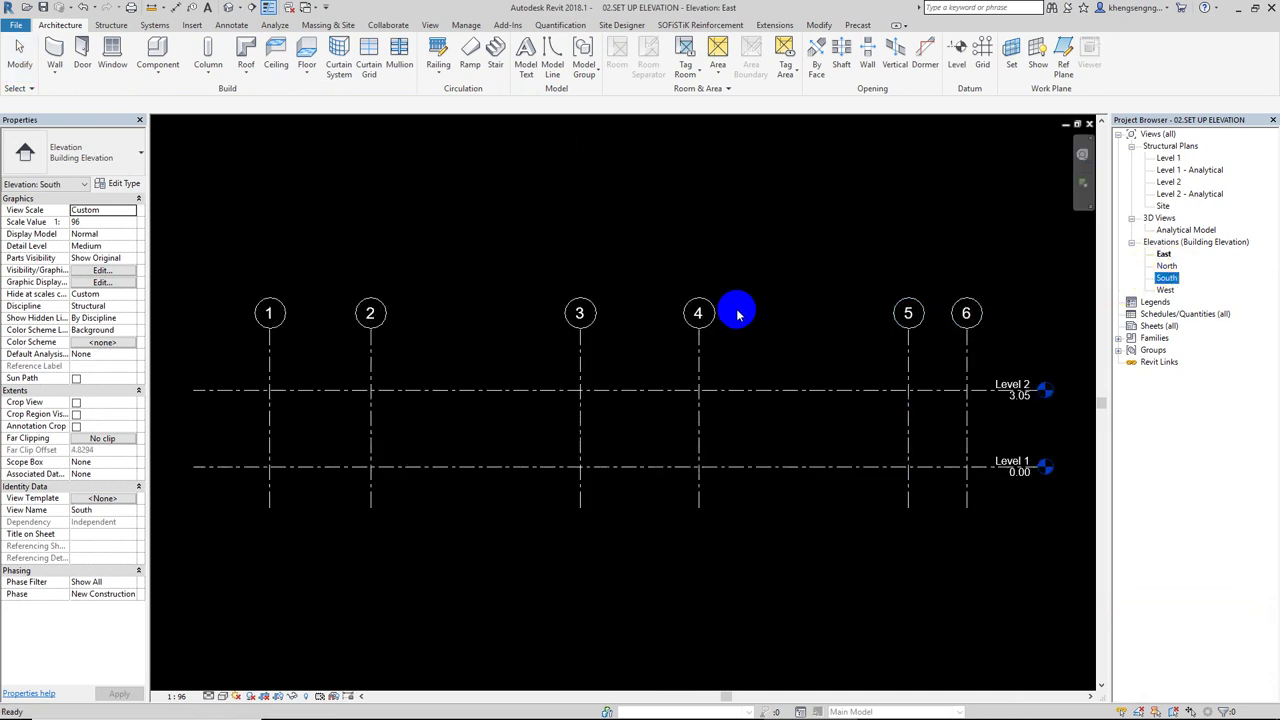
pyautogui.moveTo(706, 354); pyautogui.dragTo(694, 334, button='middle')
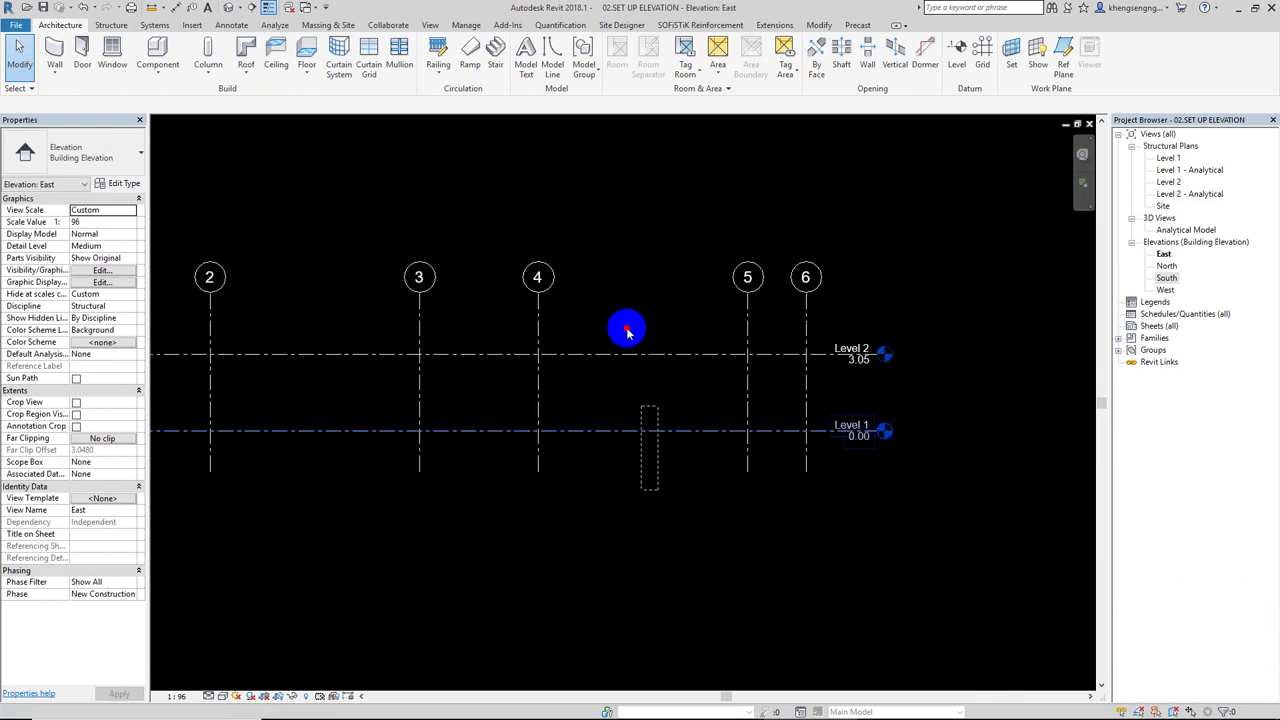
pyautogui.click(640, 354)
pyautogui.click(674, 414)
pyautogui.scroll(2, 674, 414)
pyautogui.scroll(2, 809, 363)
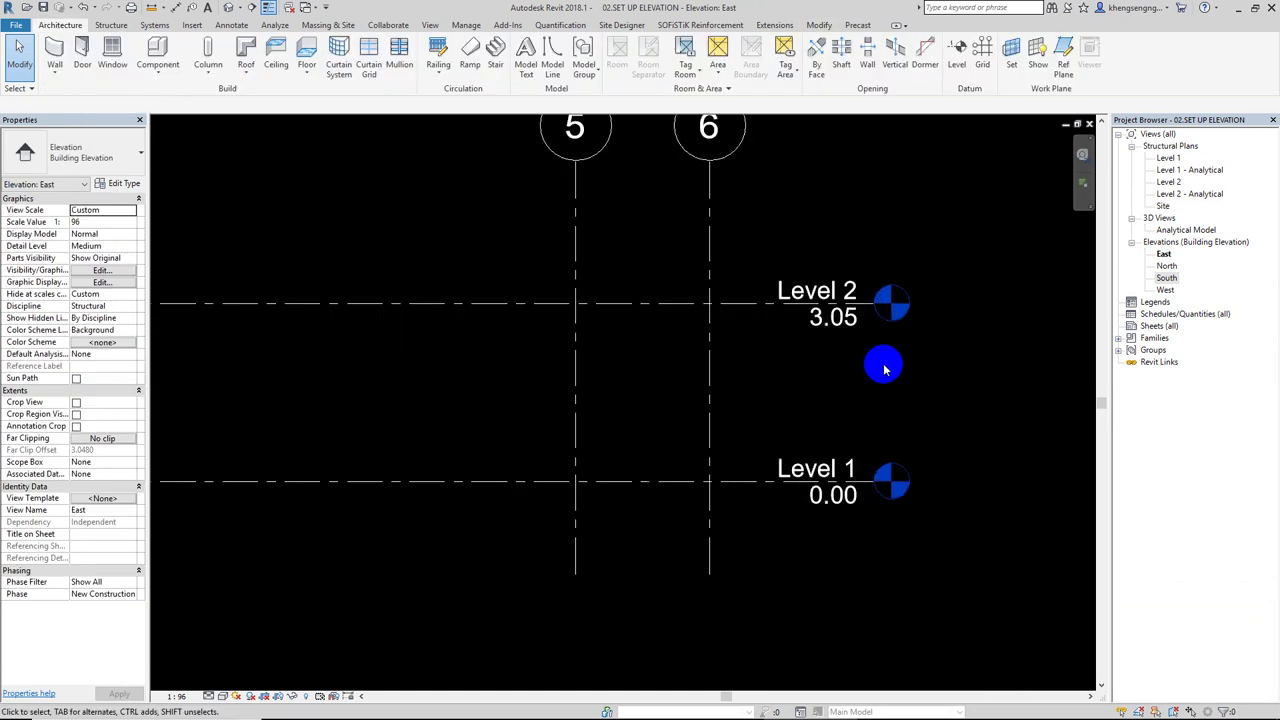
# Set Level 2's elevation to 3.00 and zoom to fit the whole elevation
pyautogui.click(835, 328)
pyautogui.click(838, 330)
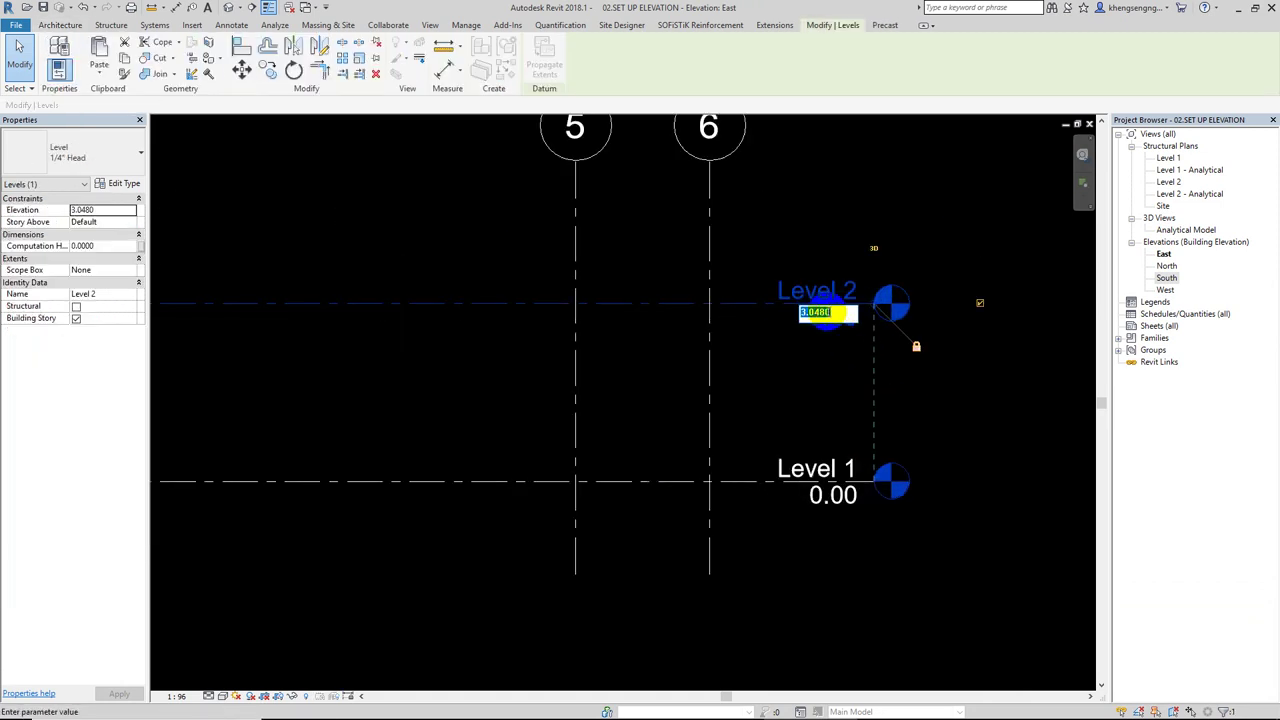
pyautogui.write('3')
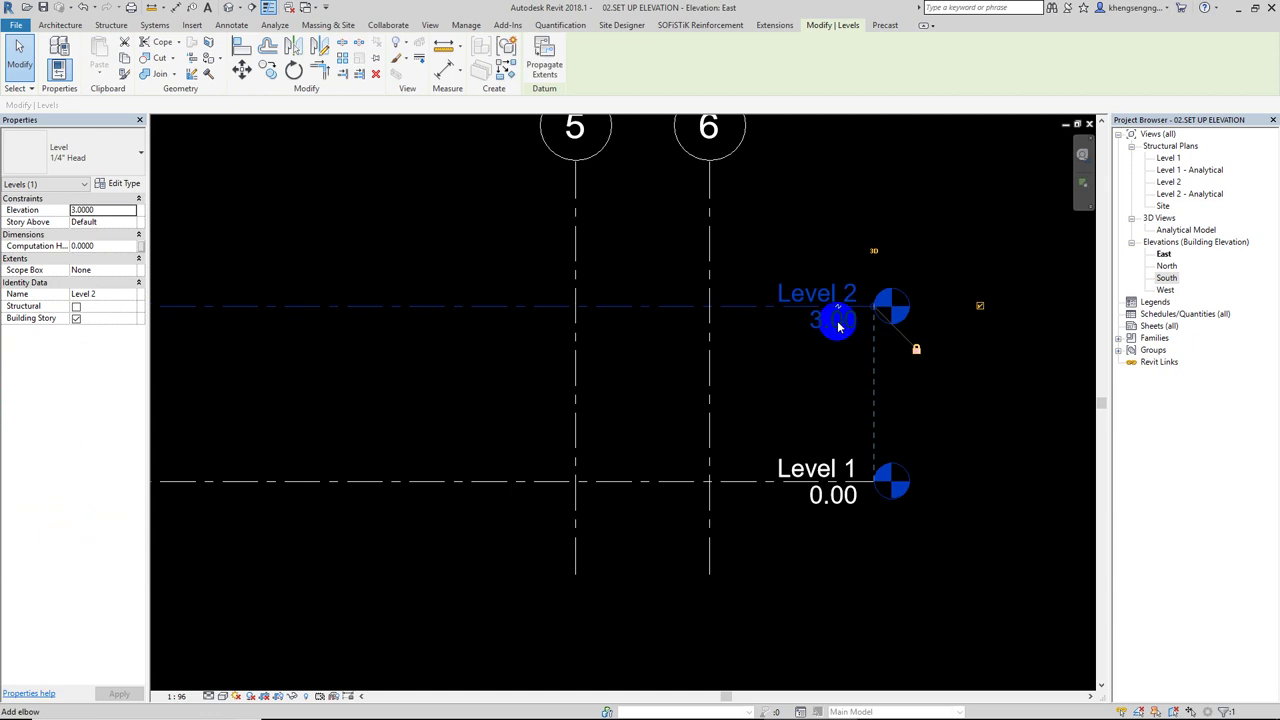
pyautogui.click(798, 360)
pyautogui.scroll(-1, 762, 405)
pyautogui.scroll(-1, 762, 405)
pyautogui.scroll(-1, 606, 374)
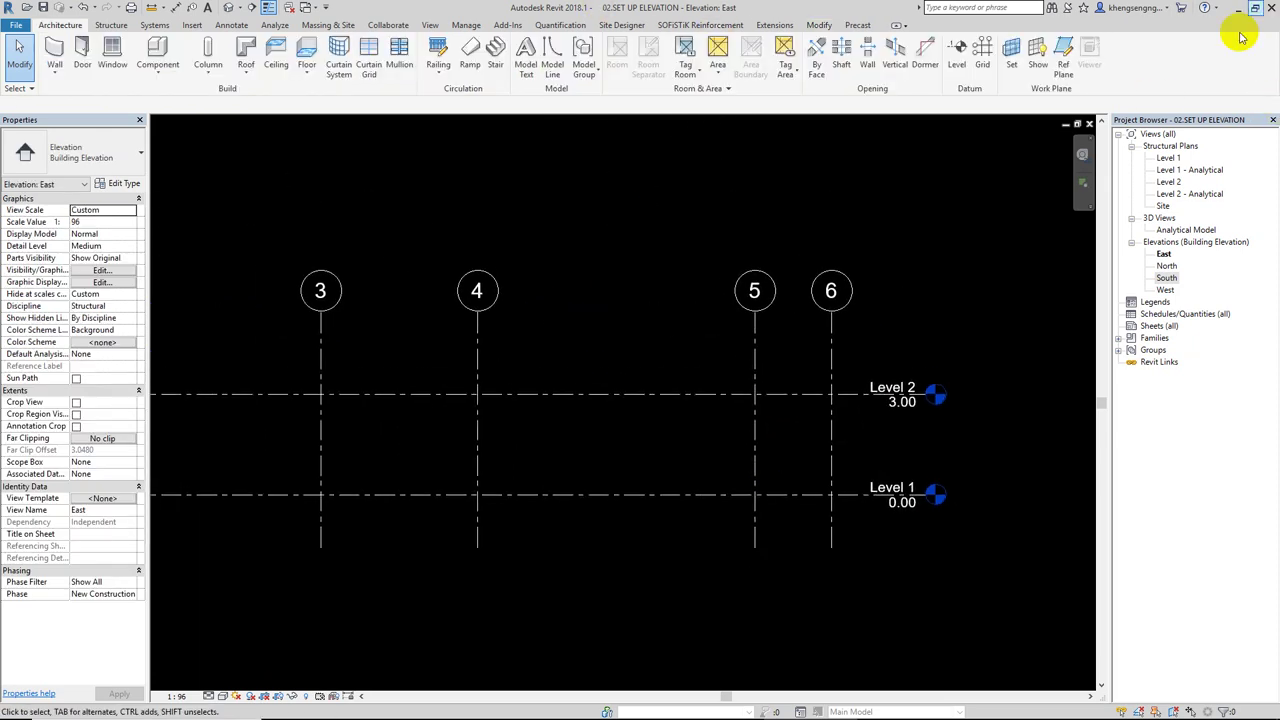
pyautogui.middleClick(693, 244)
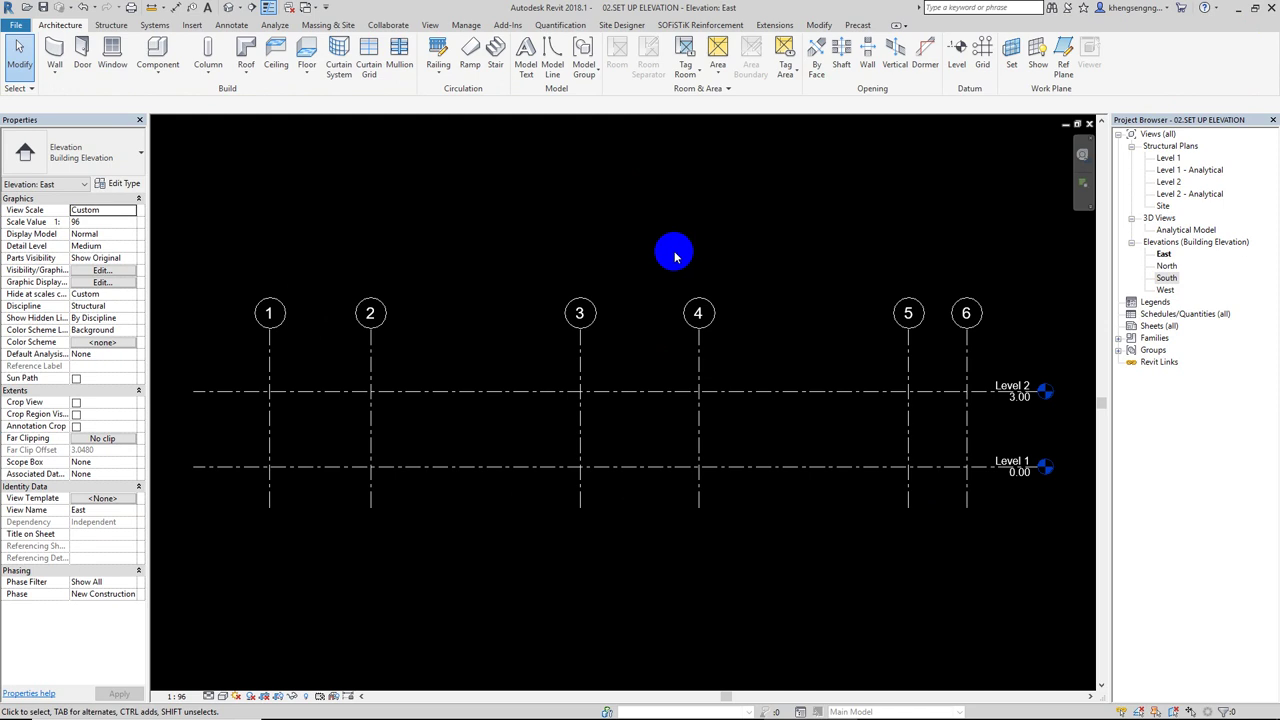
# Tile Revit on the right half of the screen and AutoCAD on the left
pyautogui.click(1256, 8)
pyautogui.moveTo(678, 74); pyautogui.dragTo(1279, 200)
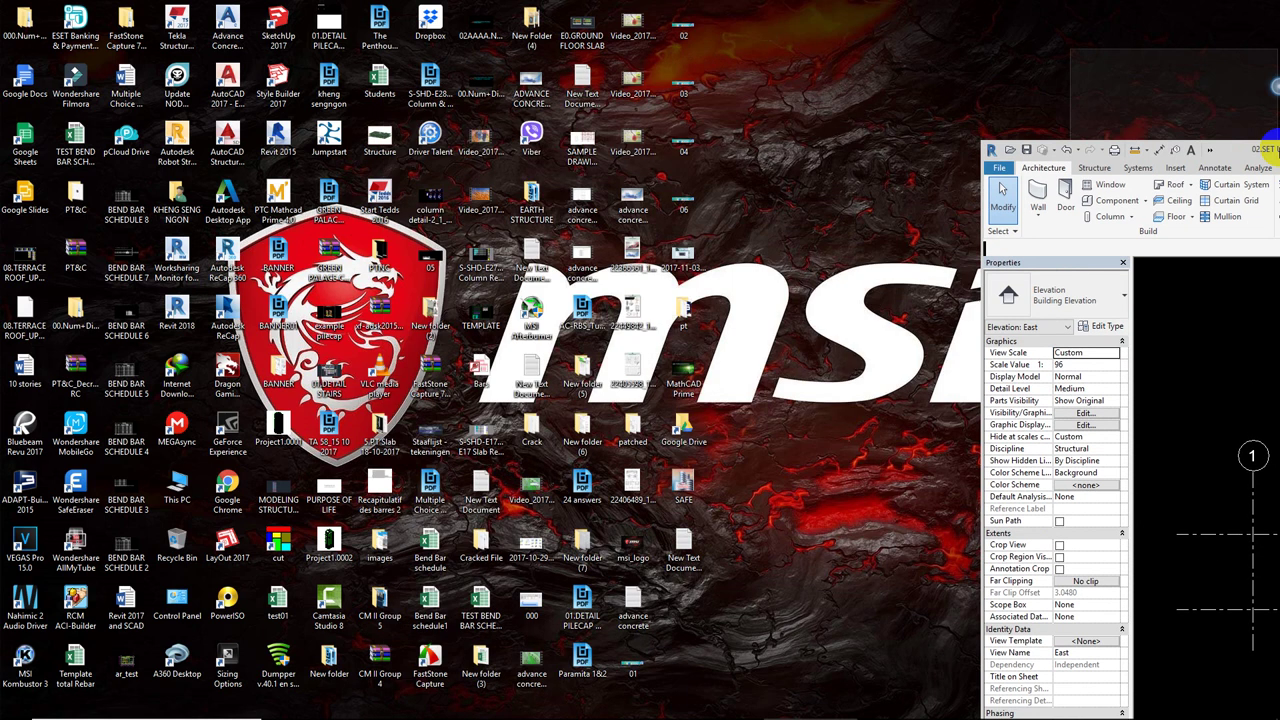
pyautogui.click(455, 448)
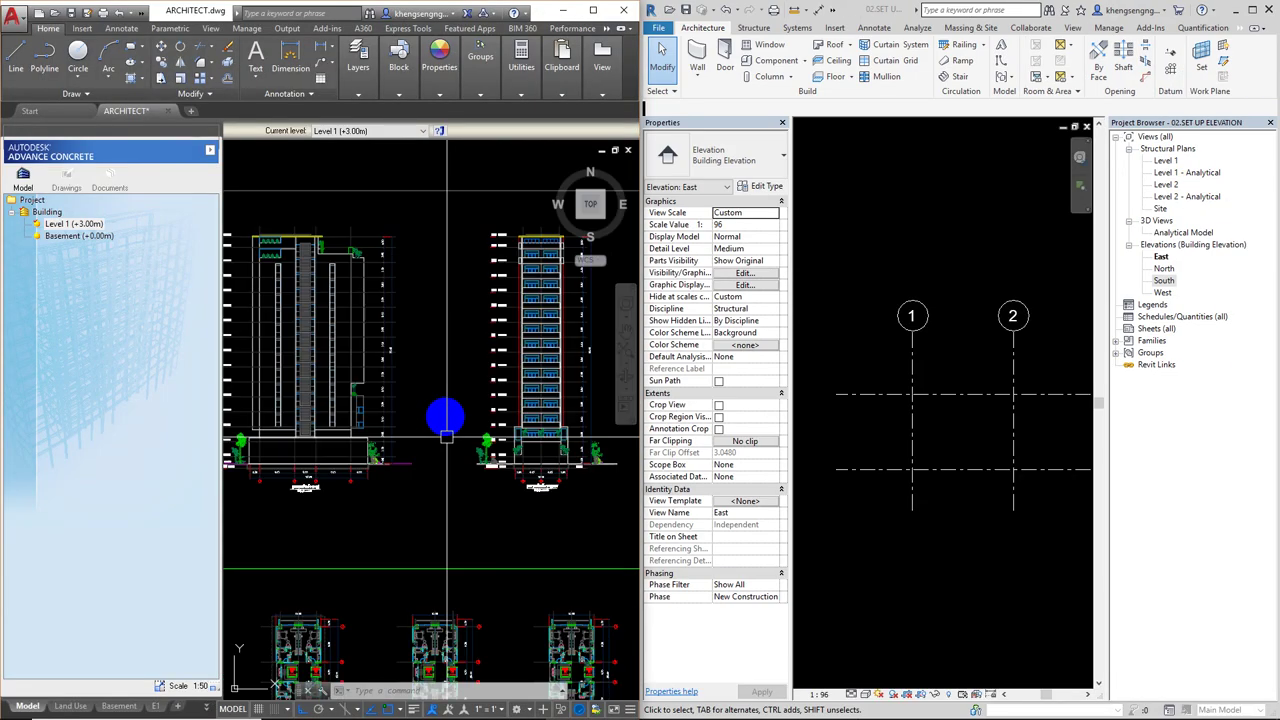
# Zoom and pan ARCHITECT.dwg to show the E 1 +1.68m level and the 1.68 and 3.50 height dimensions
pyautogui.scroll(5, 420, 425)
pyautogui.scroll(3, 414, 411)
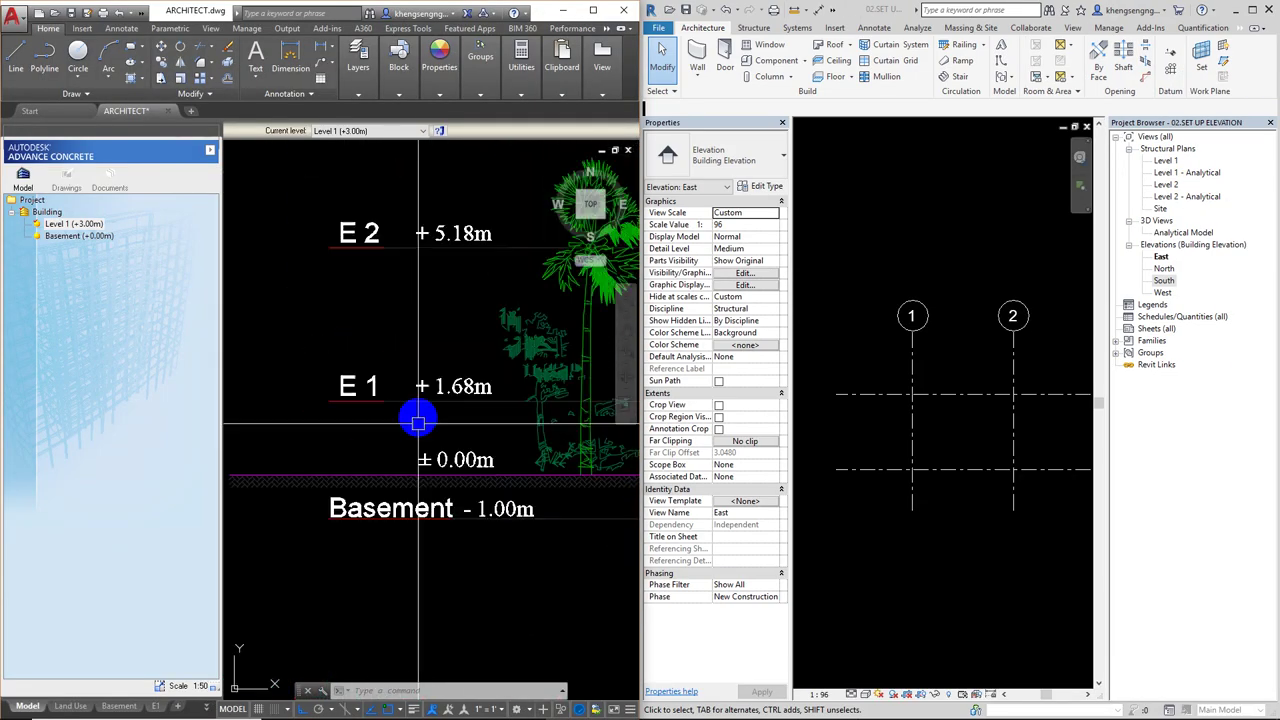
pyautogui.scroll(1, 380, 449)
pyautogui.scroll(-2, 386, 466)
pyautogui.moveTo(386, 466); pyautogui.dragTo(296, 474, button='middle')
pyautogui.scroll(2, 543, 506)
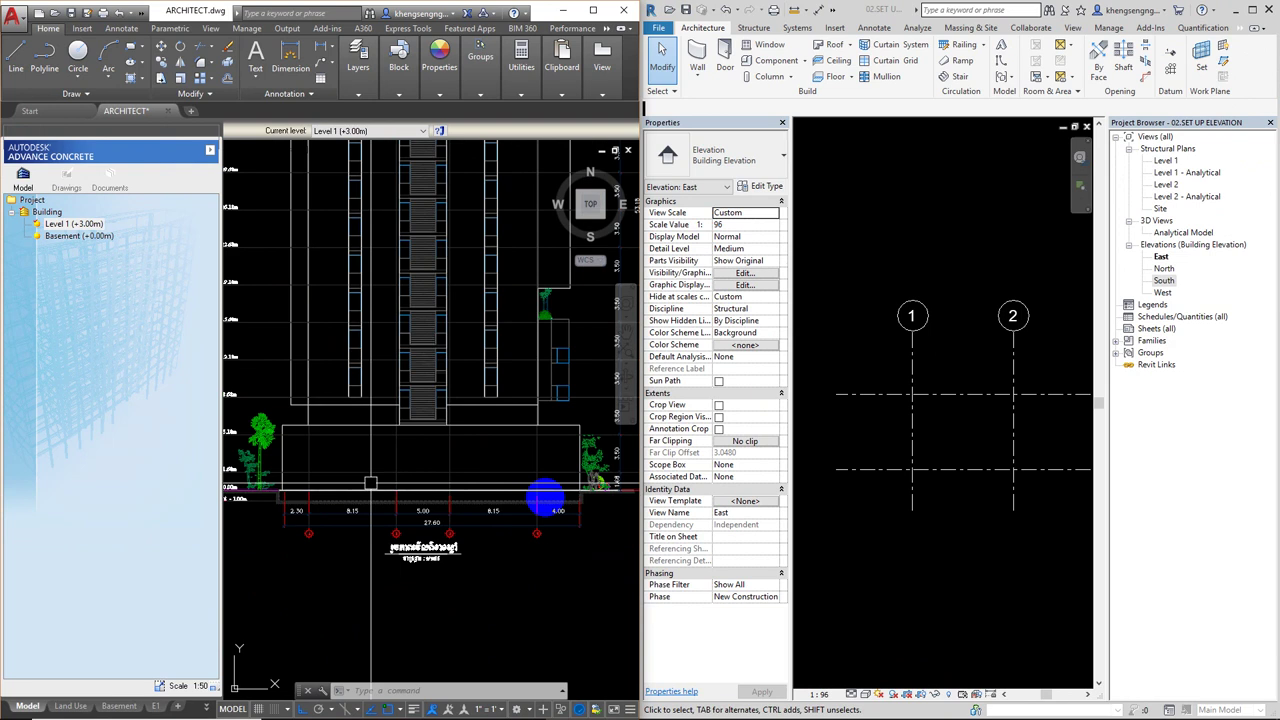
pyautogui.moveTo(443, 457)
pyautogui.mouseDown(button='middle')
pyautogui.moveTo(380, 449)
pyautogui.moveTo(586, 462)
pyautogui.moveTo(581, 480)
pyautogui.mouseUp(button='middle')
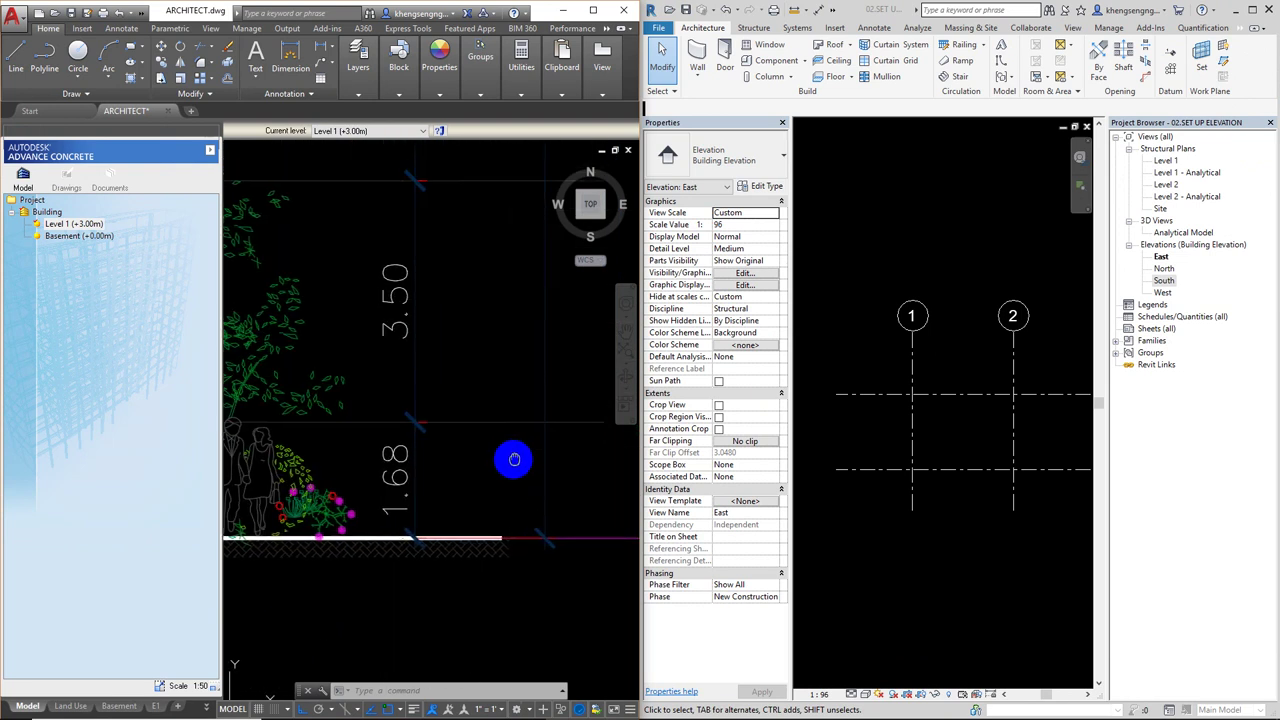
# Hide Revit's Properties palette, keep AutoCAD's E1 labels in view, and select Level 2
pyautogui.click(782, 124)
pyautogui.scroll(-2, 966, 400)
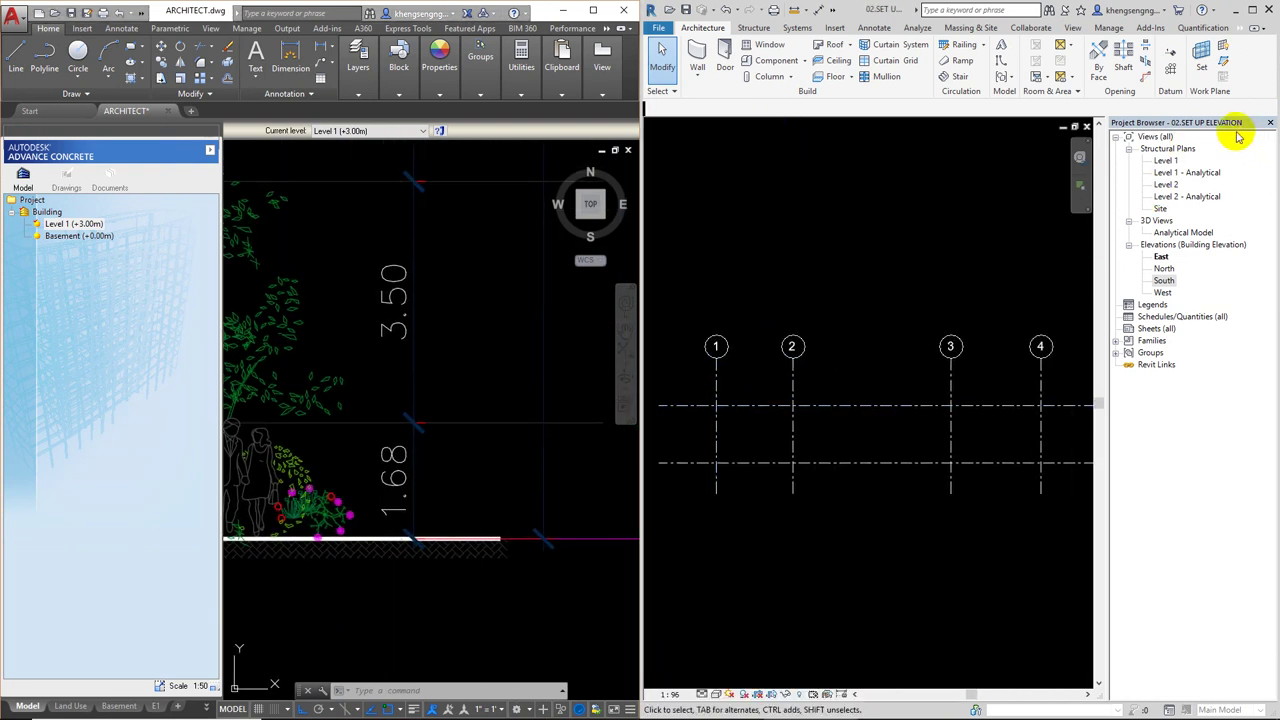
pyautogui.scroll(-2, 980, 428)
pyautogui.scroll(3, 891, 405)
pyautogui.scroll(2, 848, 444)
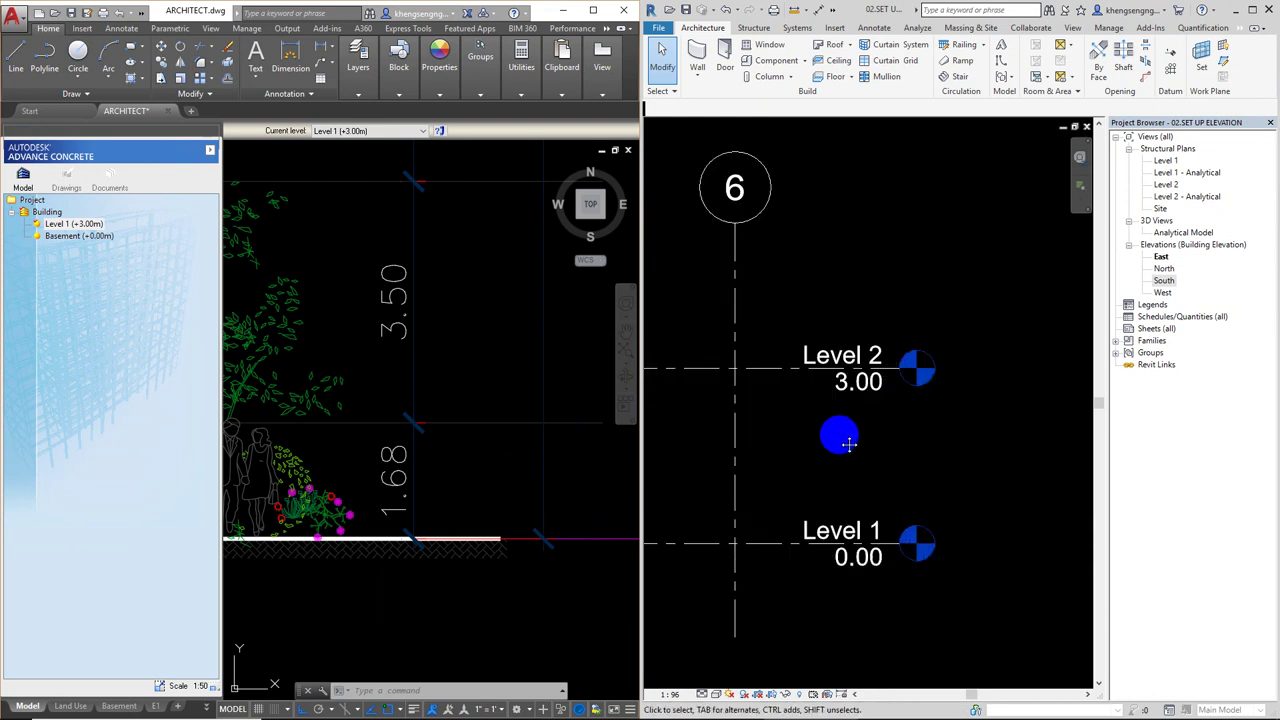
pyautogui.scroll(-1, 380, 449)
pyautogui.scroll(-2, 400, 494)
pyautogui.scroll(-3, 541, 472)
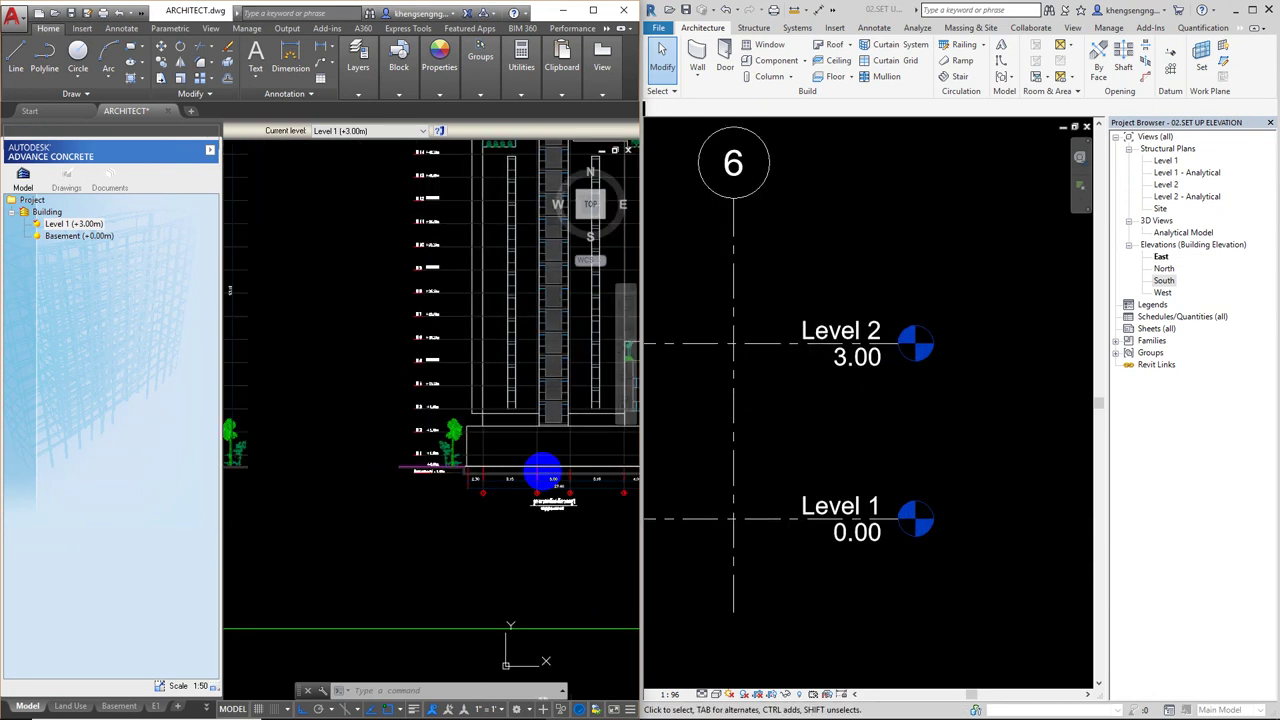
pyautogui.scroll(3, 470, 472)
pyautogui.scroll(1, 400, 474)
pyautogui.scroll(2, 391, 477)
pyautogui.scroll(1, 400, 472)
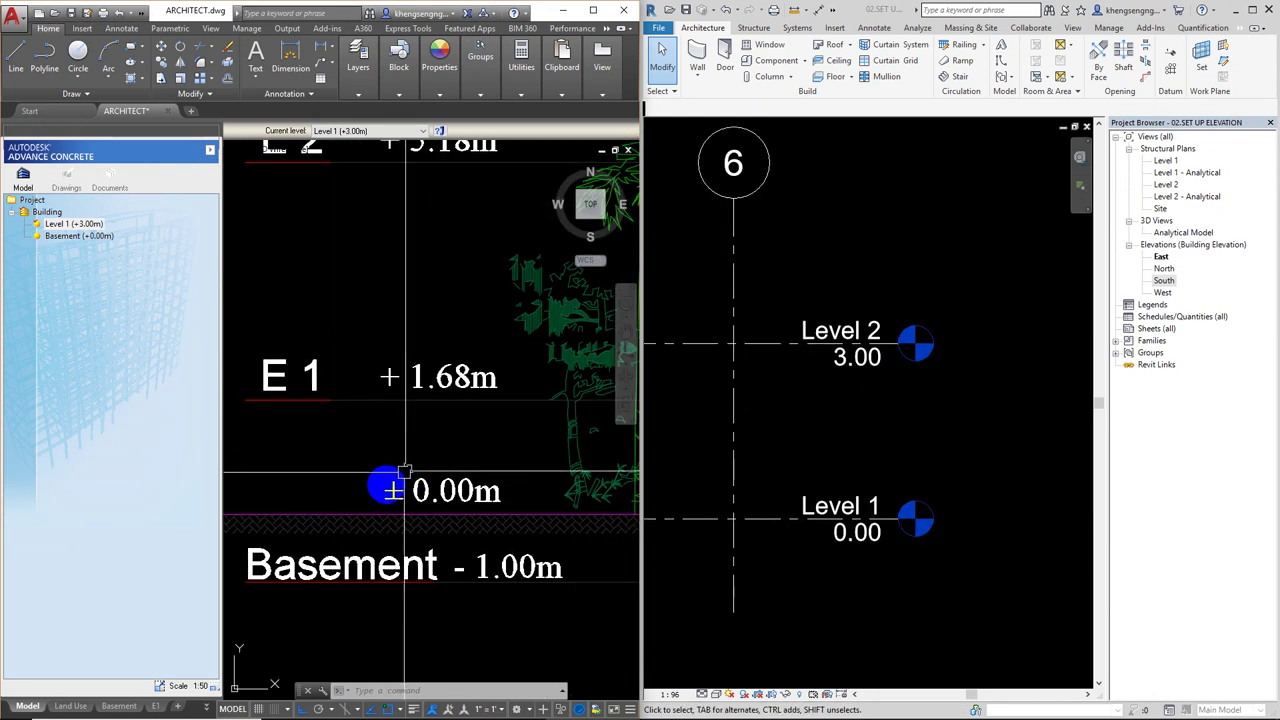
pyautogui.moveTo(514, 514); pyautogui.dragTo(571, 514, button='middle')
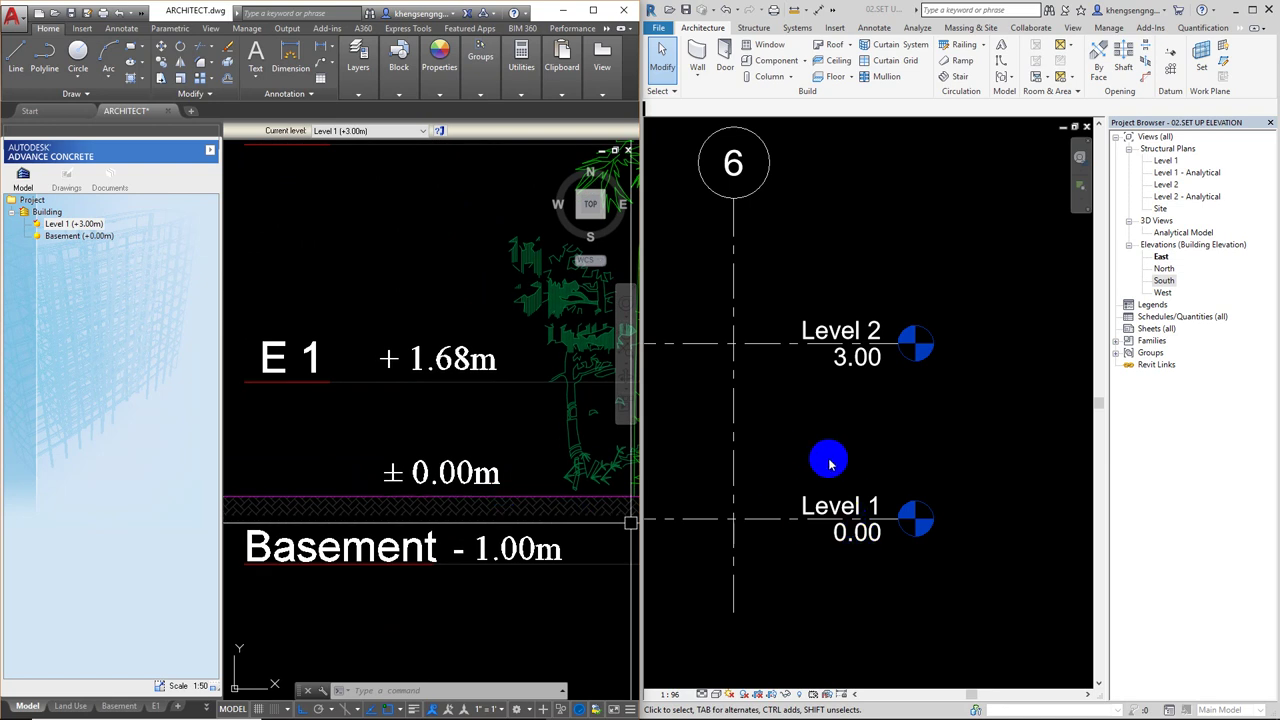
pyautogui.click(870, 340)
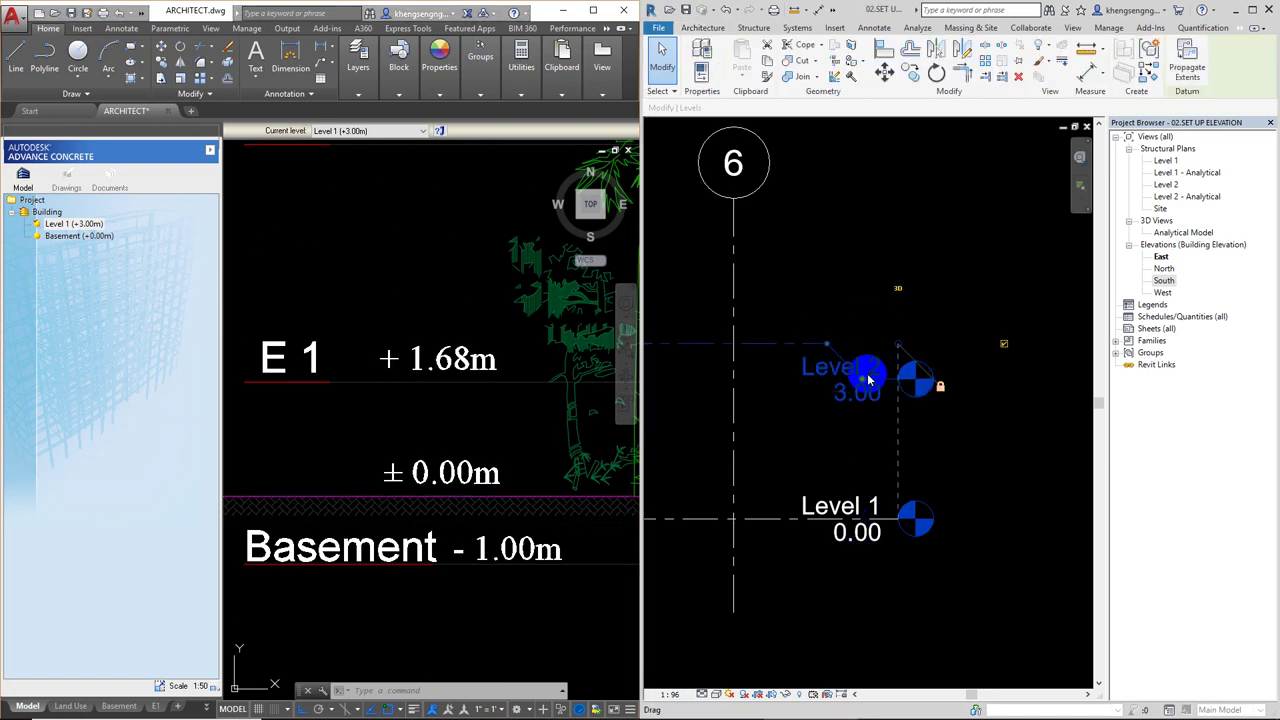
# Set Level 2's elevation to 1.68 to match the architect's E 1 level
pyautogui.moveTo(877, 365); pyautogui.dragTo(869, 372)
pyautogui.write('1.68')
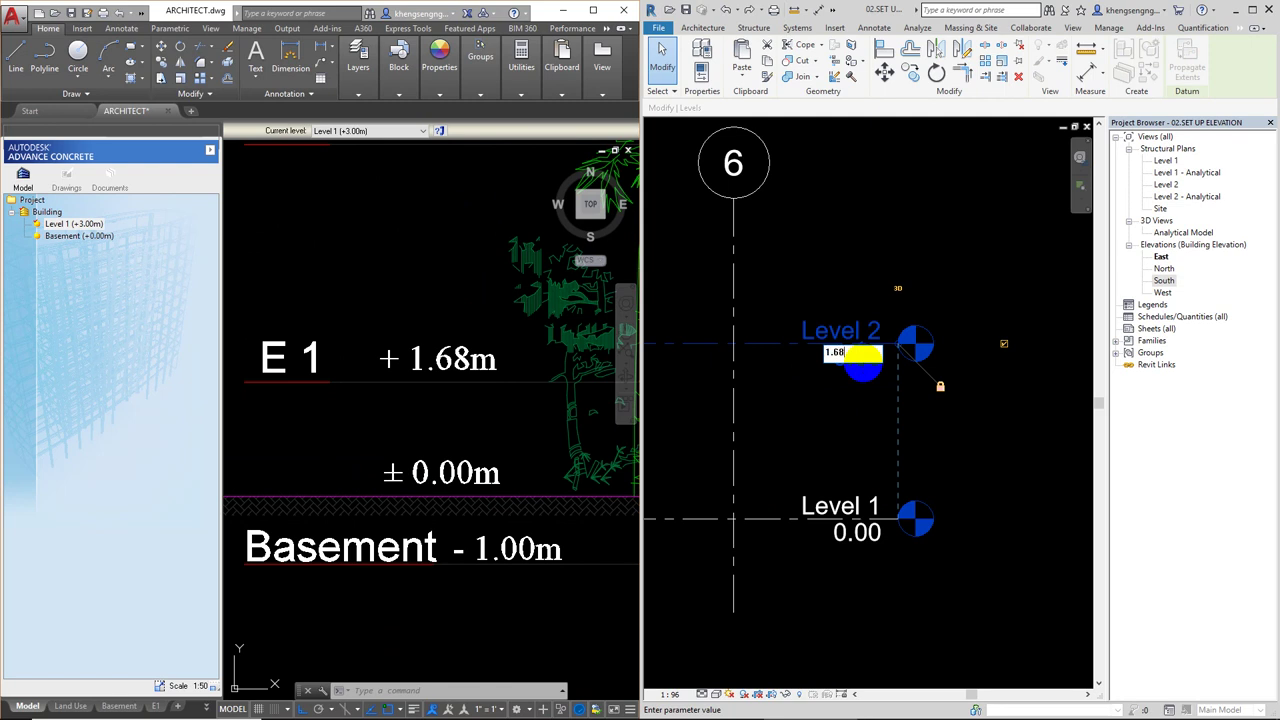
pyautogui.press('Return')
pyautogui.click(865, 368)
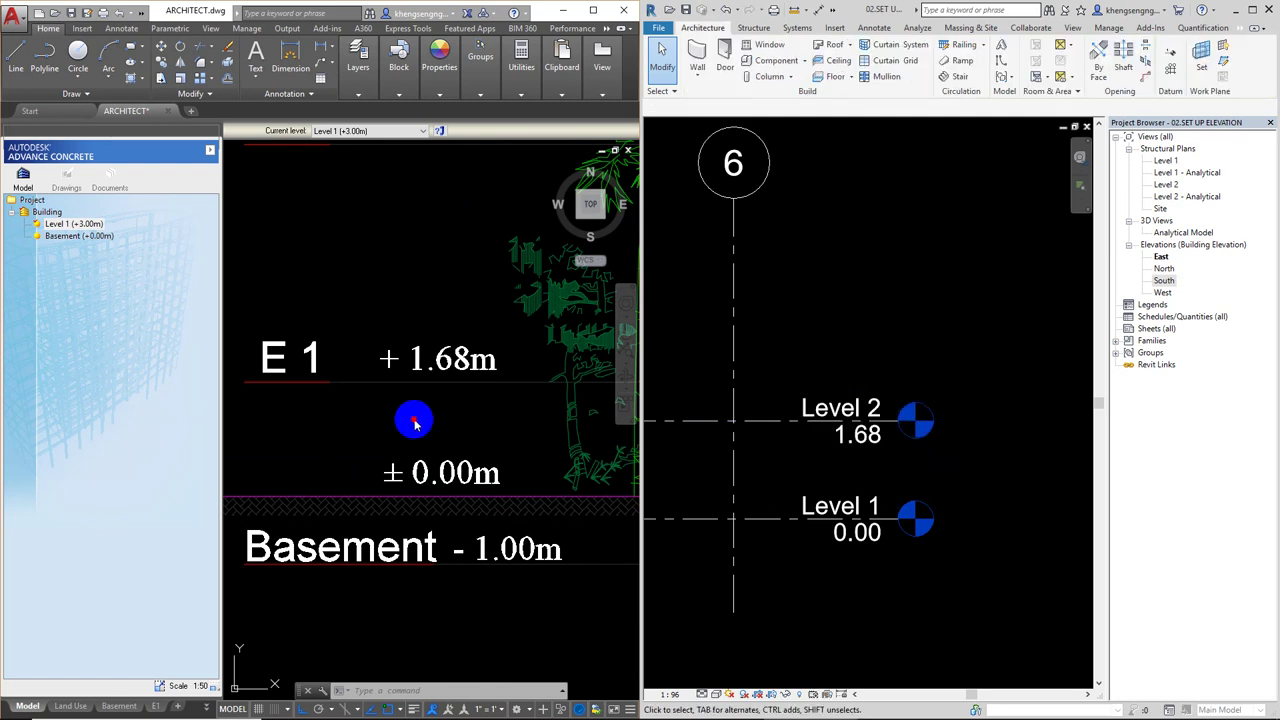
pyautogui.scroll(-6, 420, 366)
pyautogui.scroll(2, 411, 370)
pyautogui.scroll(2, 300, 414)
pyautogui.scroll(-3, 263, 374)
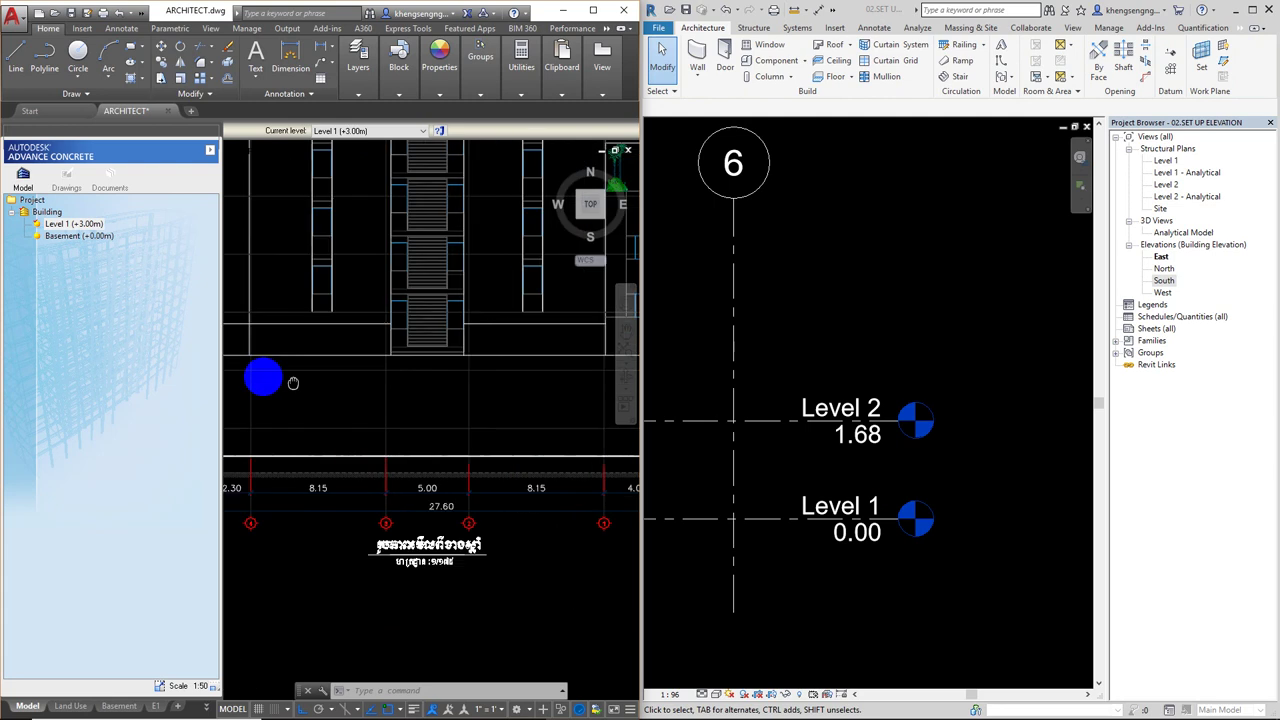
pyautogui.scroll(-2, 423, 414)
pyautogui.scroll(3, 455, 400)
pyautogui.scroll(2, 480, 423)
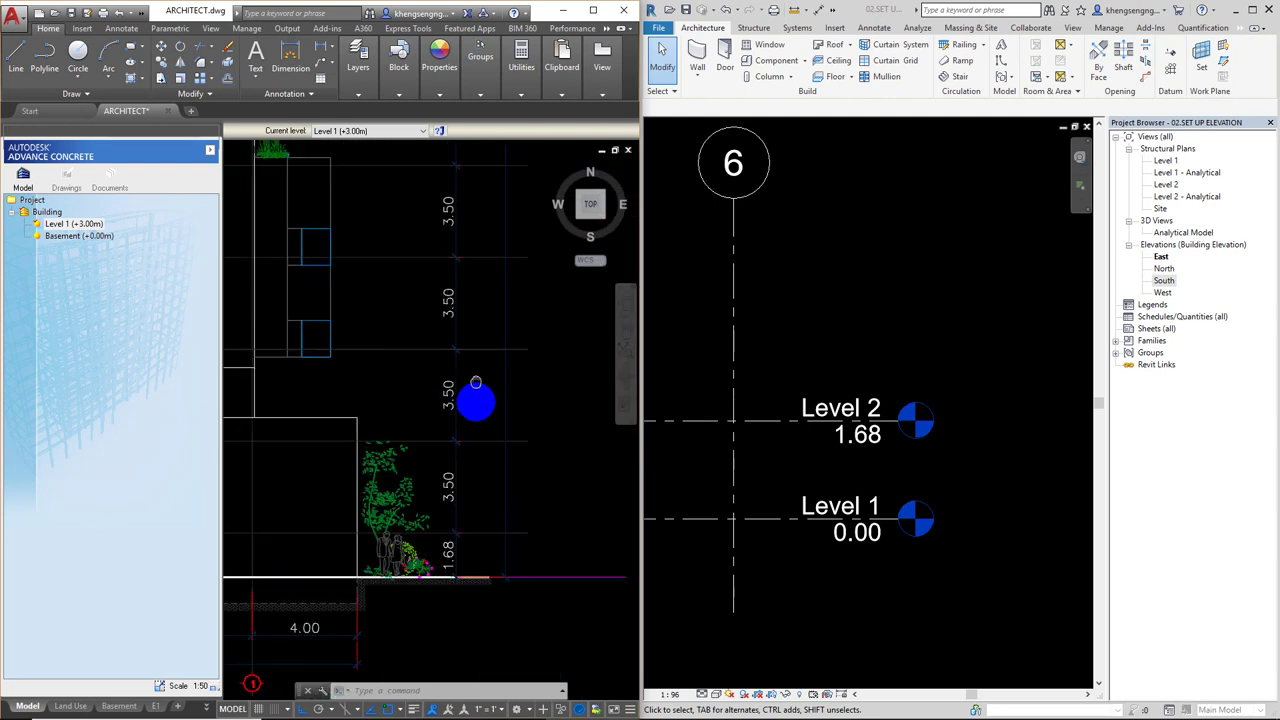
pyautogui.scroll(-2, 477, 434)
# Review AutoCAD's upper floor dimensions, then maximize Revit and zoom the elevation to fit
pyautogui.moveTo(469, 326); pyautogui.dragTo(495, 462, button='middle')
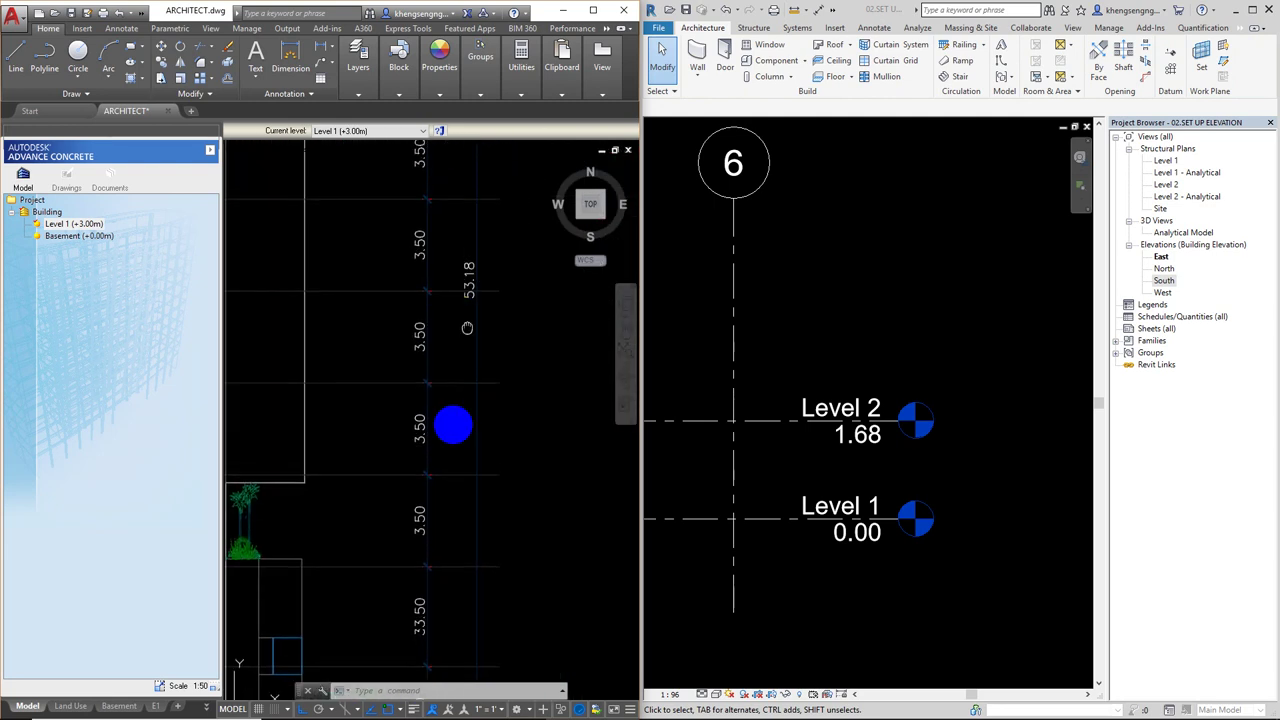
pyautogui.scroll(2, 480, 411)
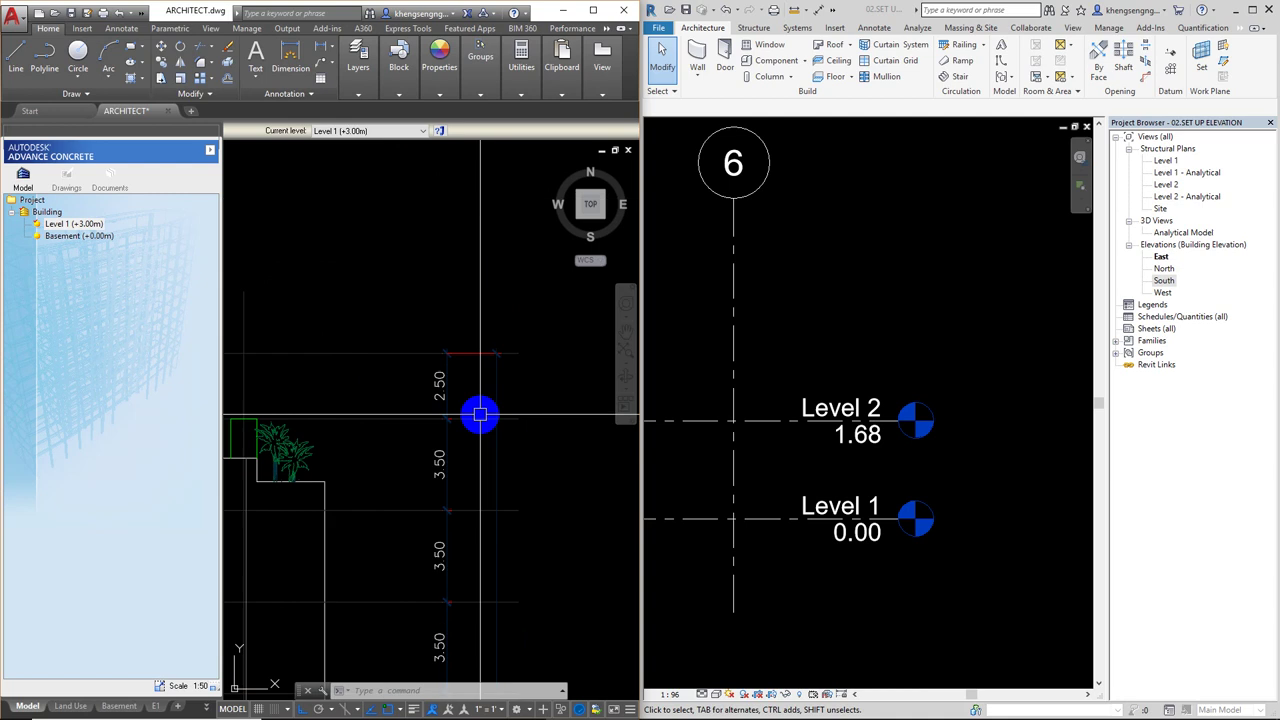
pyautogui.scroll(-4, 508, 429)
pyautogui.scroll(2, 357, 420)
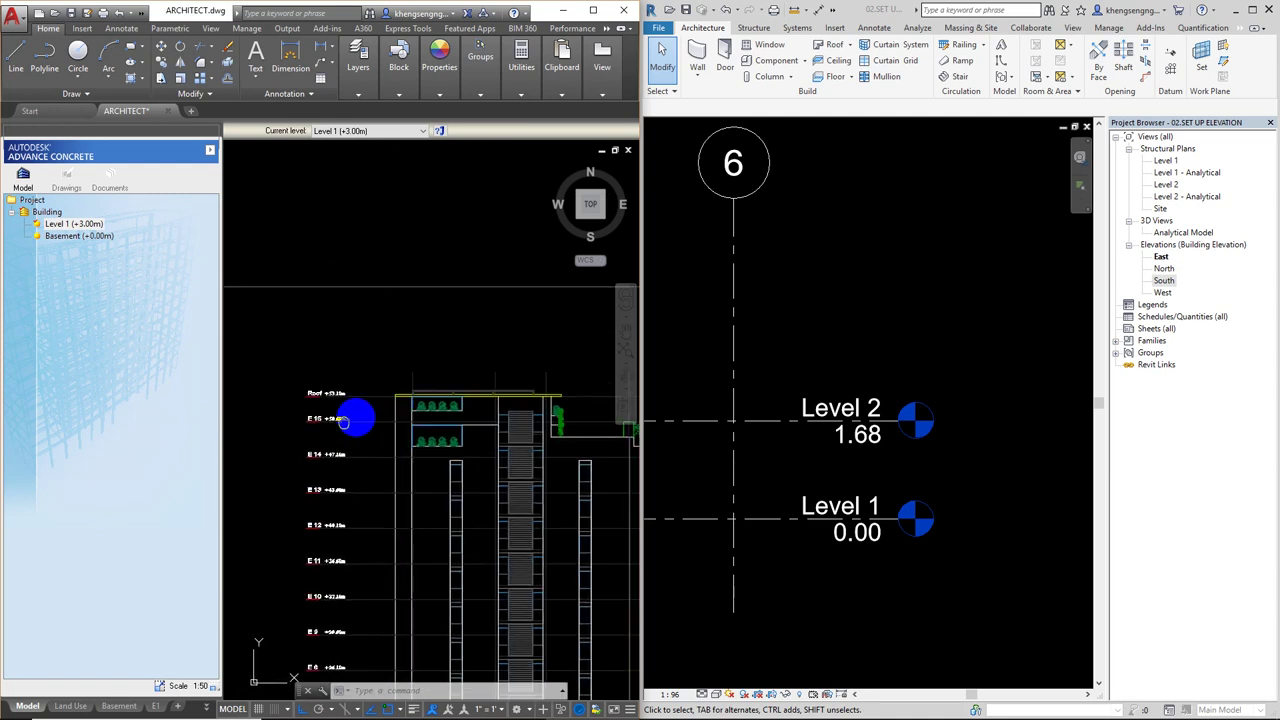
pyautogui.scroll(3, 354, 397)
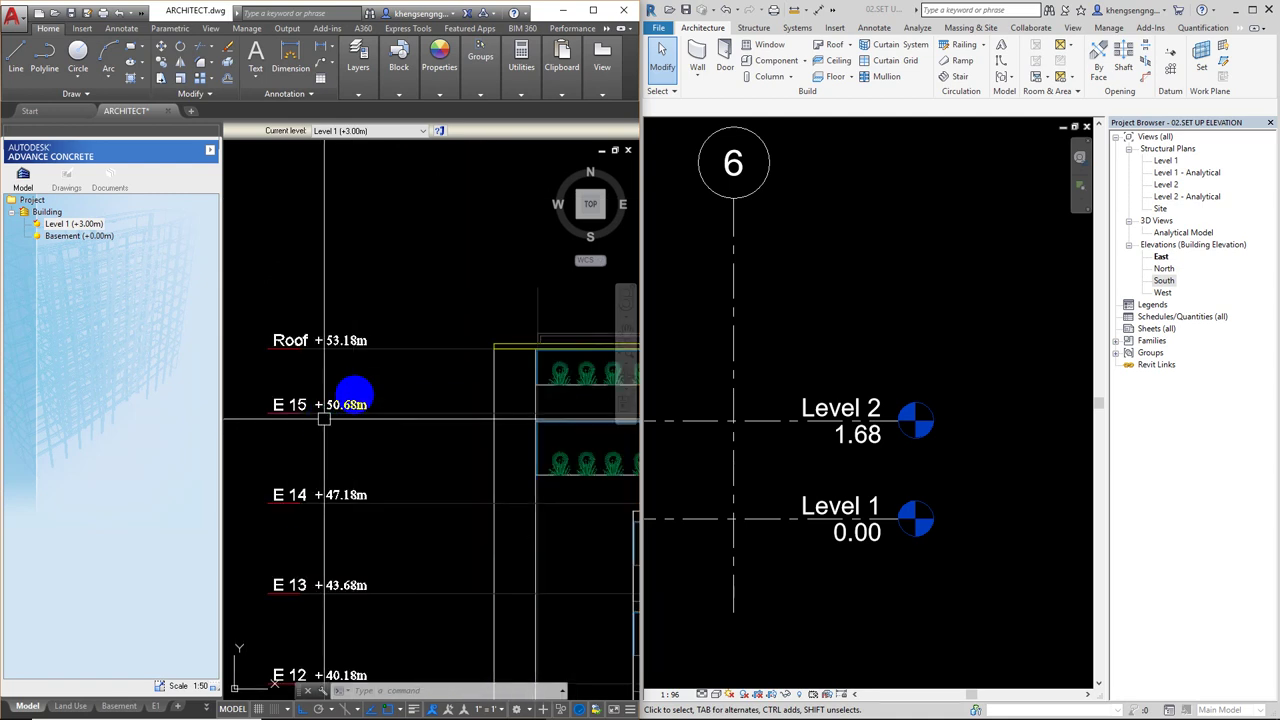
pyautogui.click(1252, 9)
pyautogui.middleClick(1120, 394)
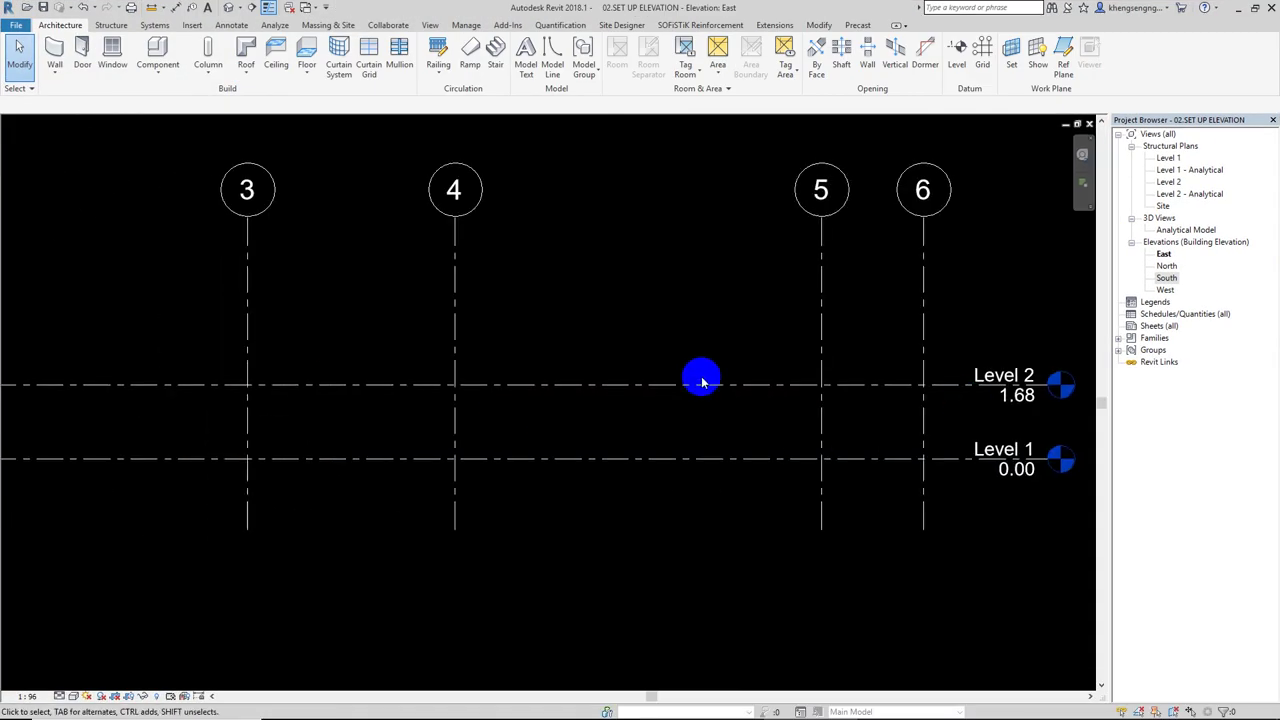
# Select the grids in the East elevation, settling on grid 1 alone
pyautogui.scroll(-1, 690, 300)
pyautogui.scroll(-2, 720, 450)
pyautogui.scroll(-2, 800, 380)
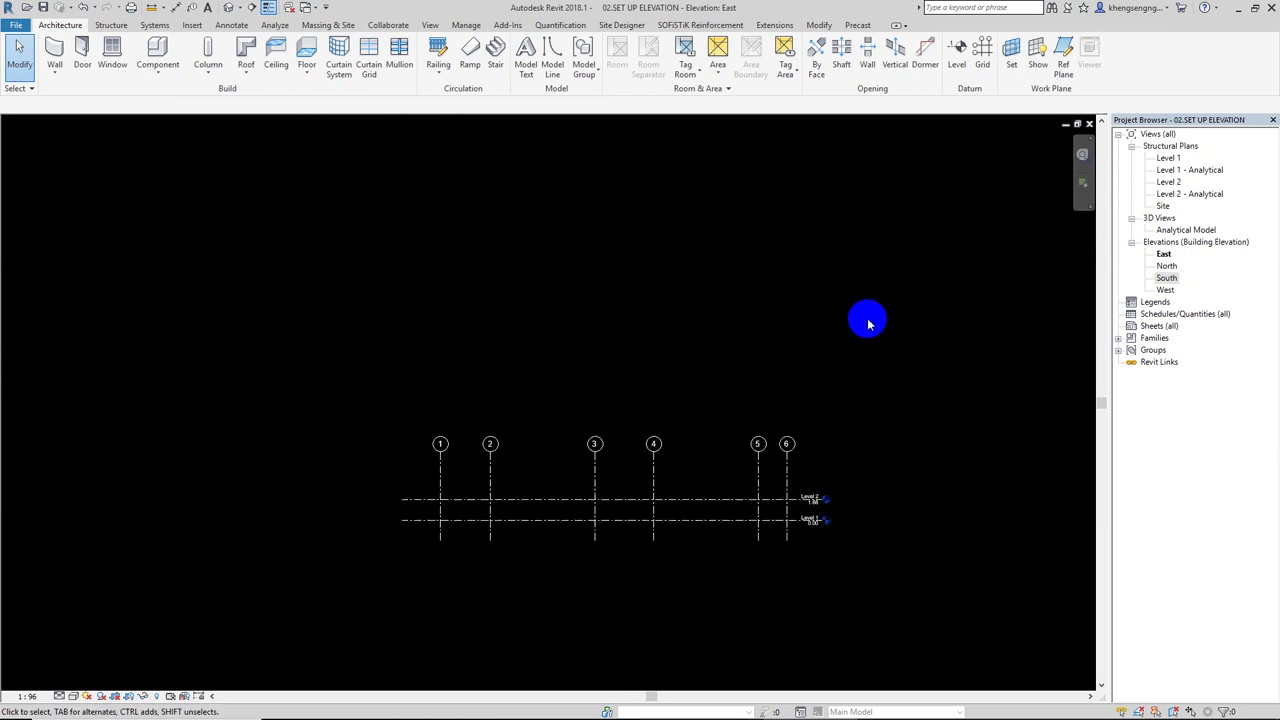
pyautogui.moveTo(405, 408); pyautogui.dragTo(395, 473)
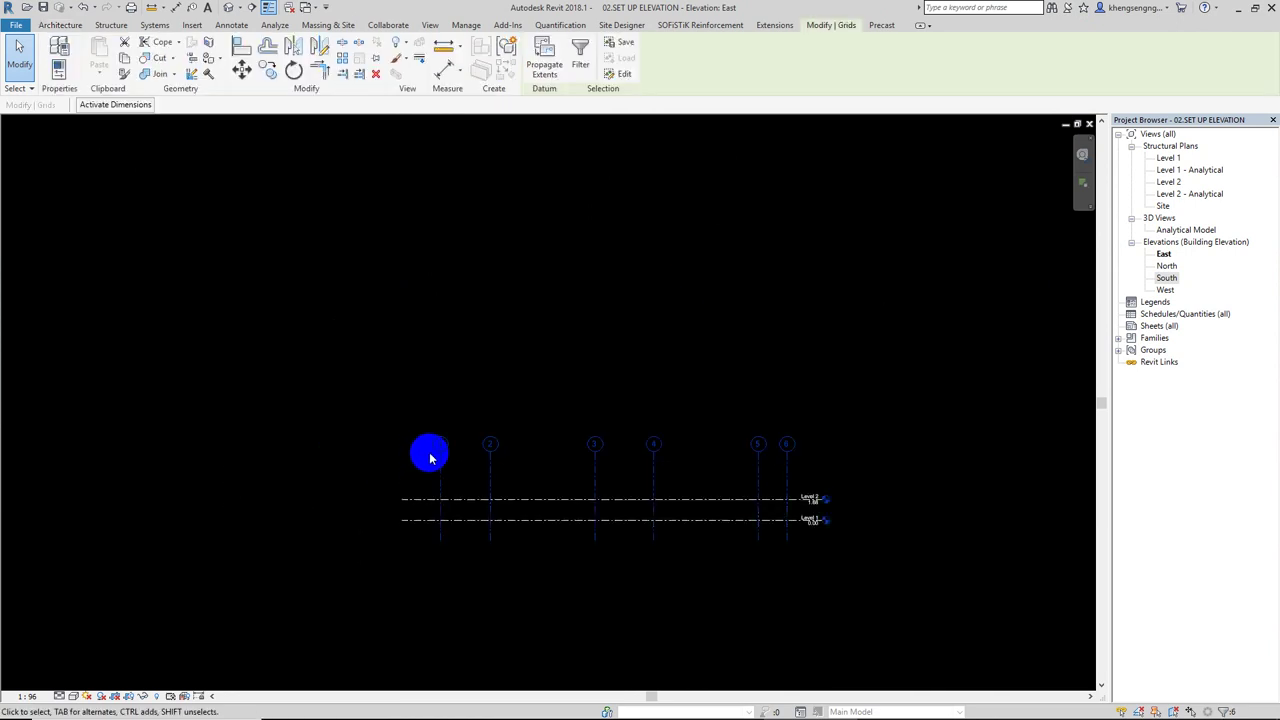
pyautogui.click(760, 370)
pyautogui.click(437, 470)
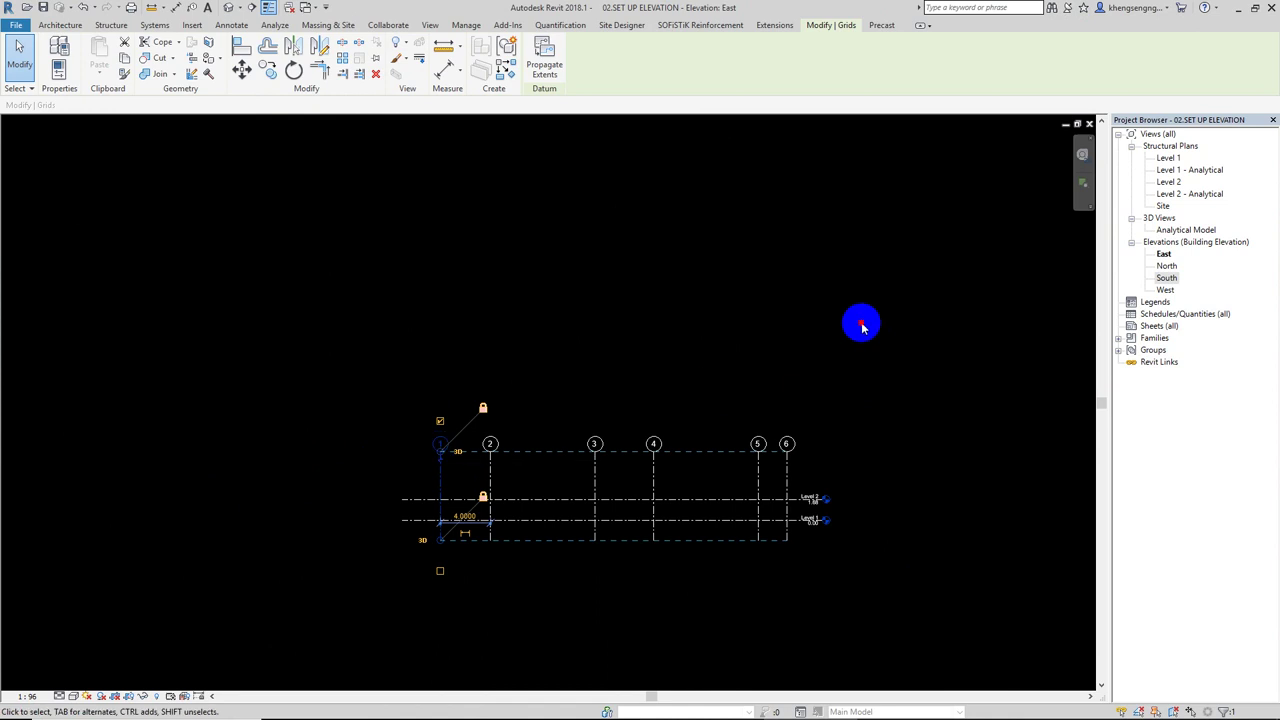
pyautogui.moveTo(862, 370); pyautogui.dragTo(810, 406)
pyautogui.moveTo(260, 455); pyautogui.dragTo(289, 456)
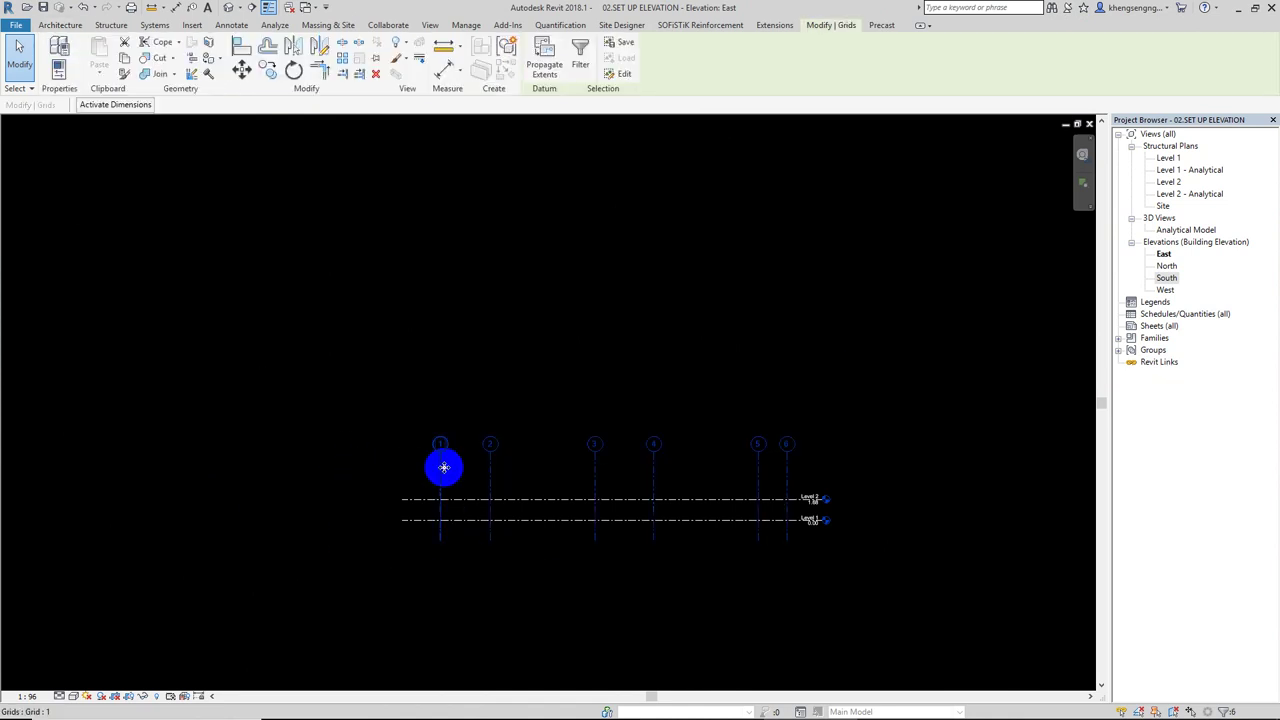
# Drag grid 1's top end upward so grids 1–6 extend well above Level 2
pyautogui.click(437, 463)
pyautogui.scroll(3, 441, 465)
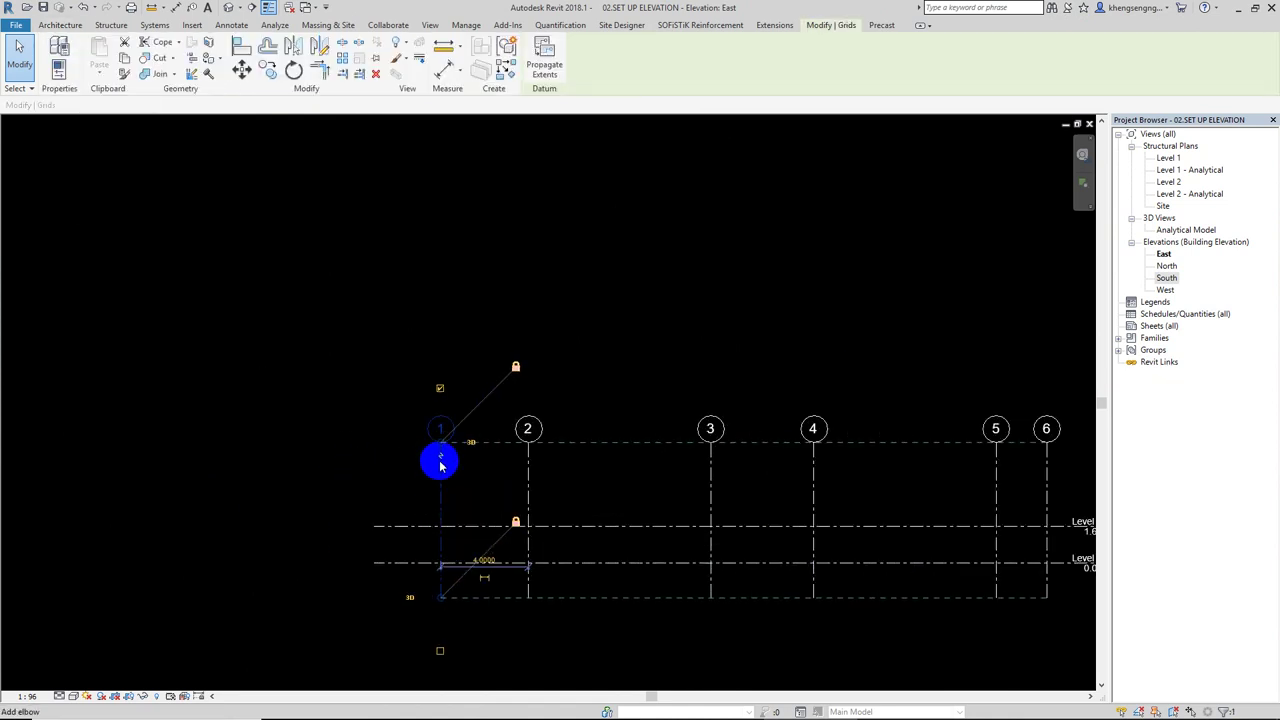
pyautogui.scroll(1, 441, 450)
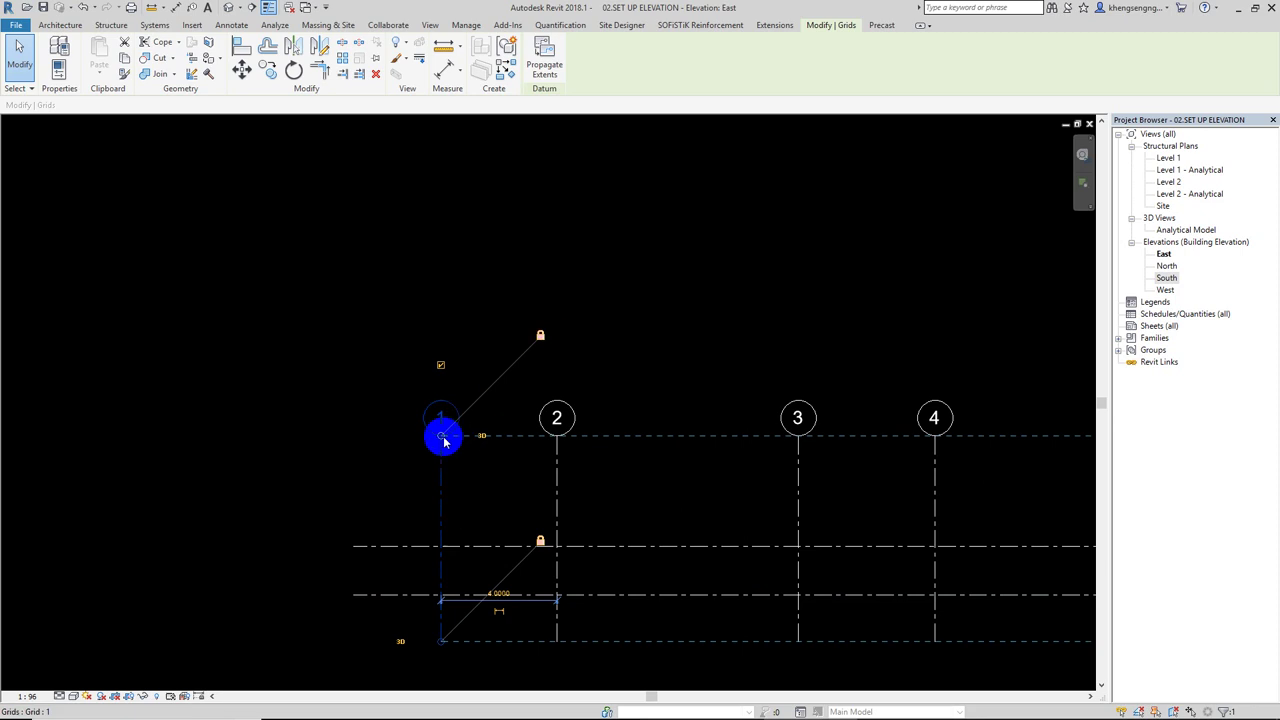
pyautogui.scroll(-2, 443, 440)
pyautogui.scroll(-2, 455, 495)
pyautogui.moveTo(451, 477); pyautogui.dragTo(451, 133)
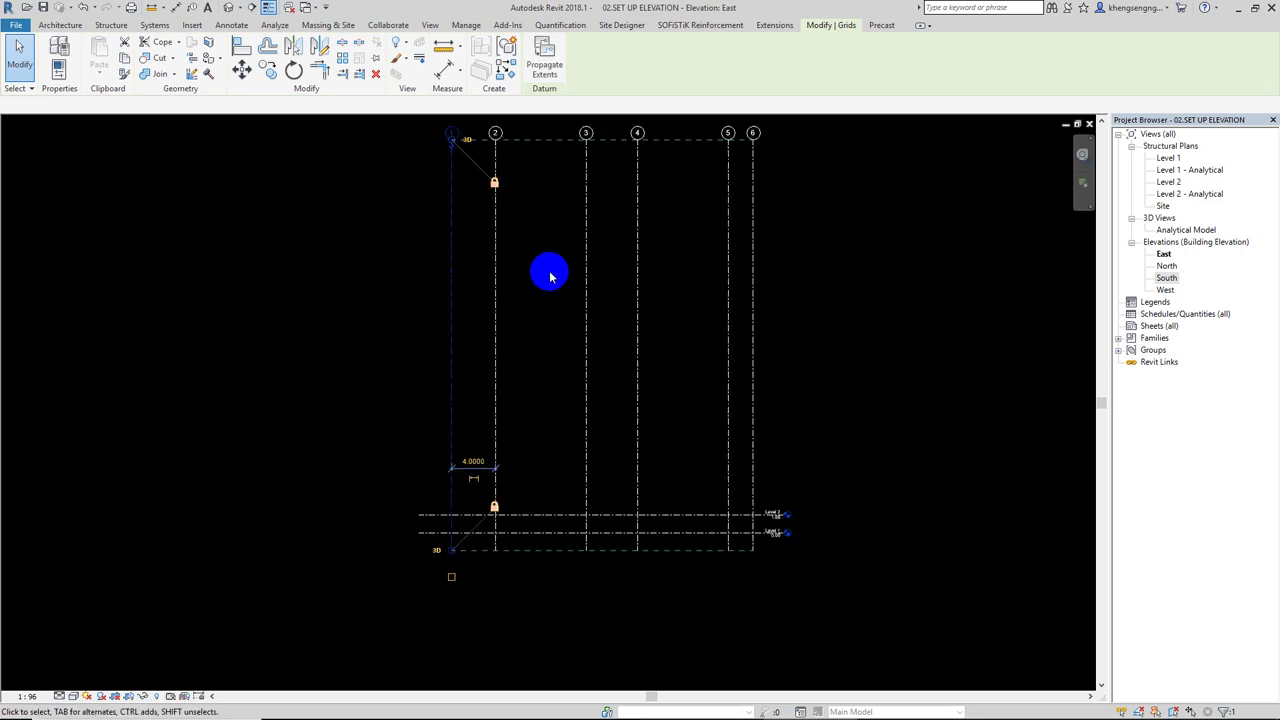
pyautogui.click(550, 277)
pyautogui.scroll(1, 734, 468)
pyautogui.scroll(3, 711, 514)
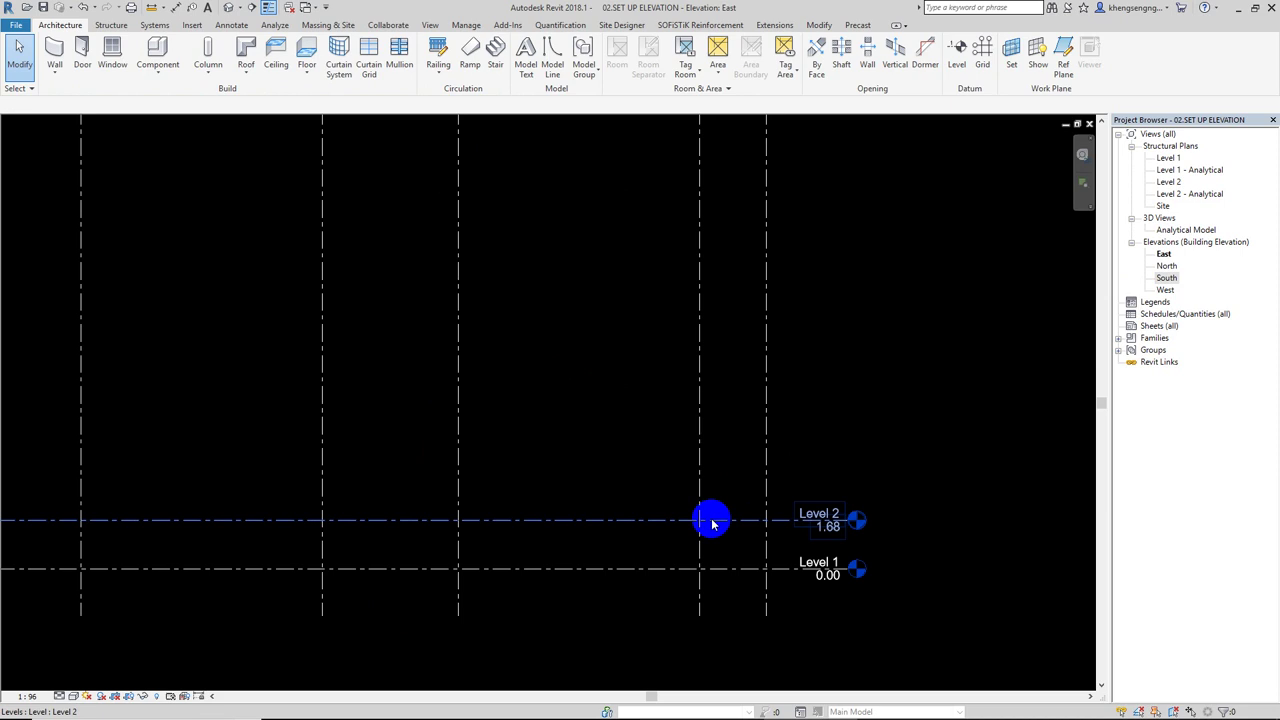
# Copy Level 2 up 3 m to create Level 3 at 4.68
pyautogui.click(712, 521)
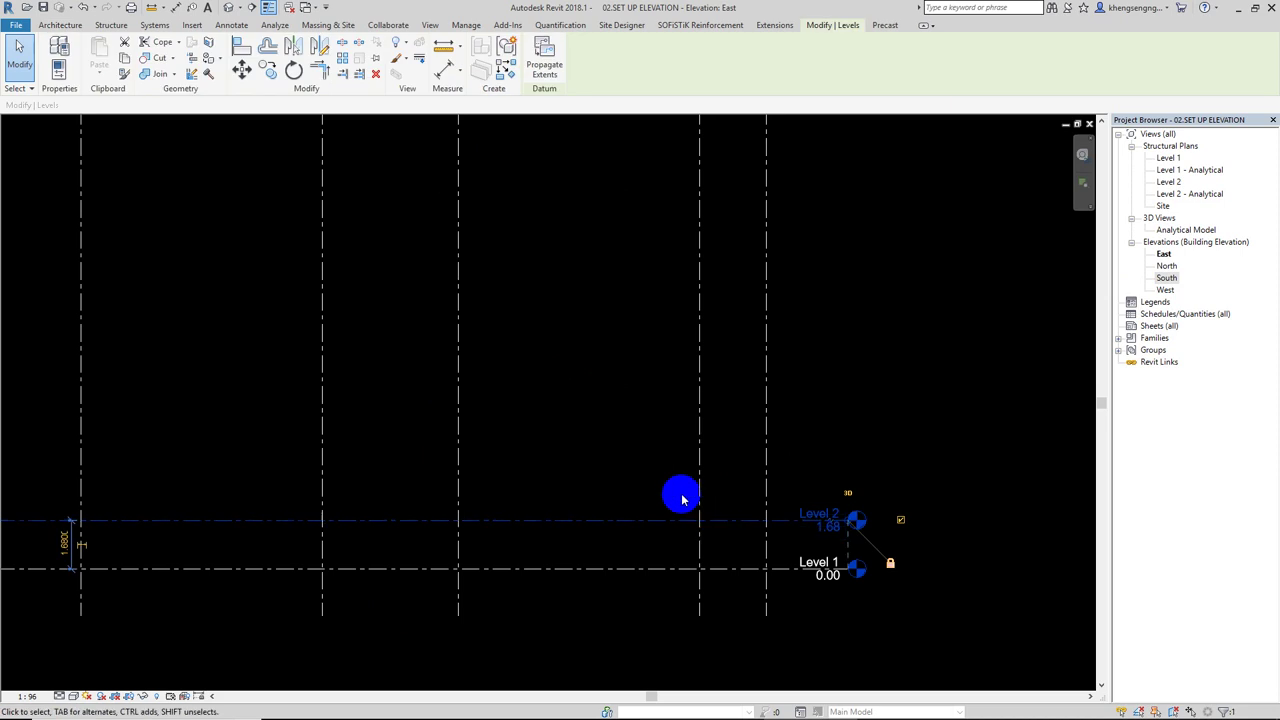
pyautogui.click(275, 78)
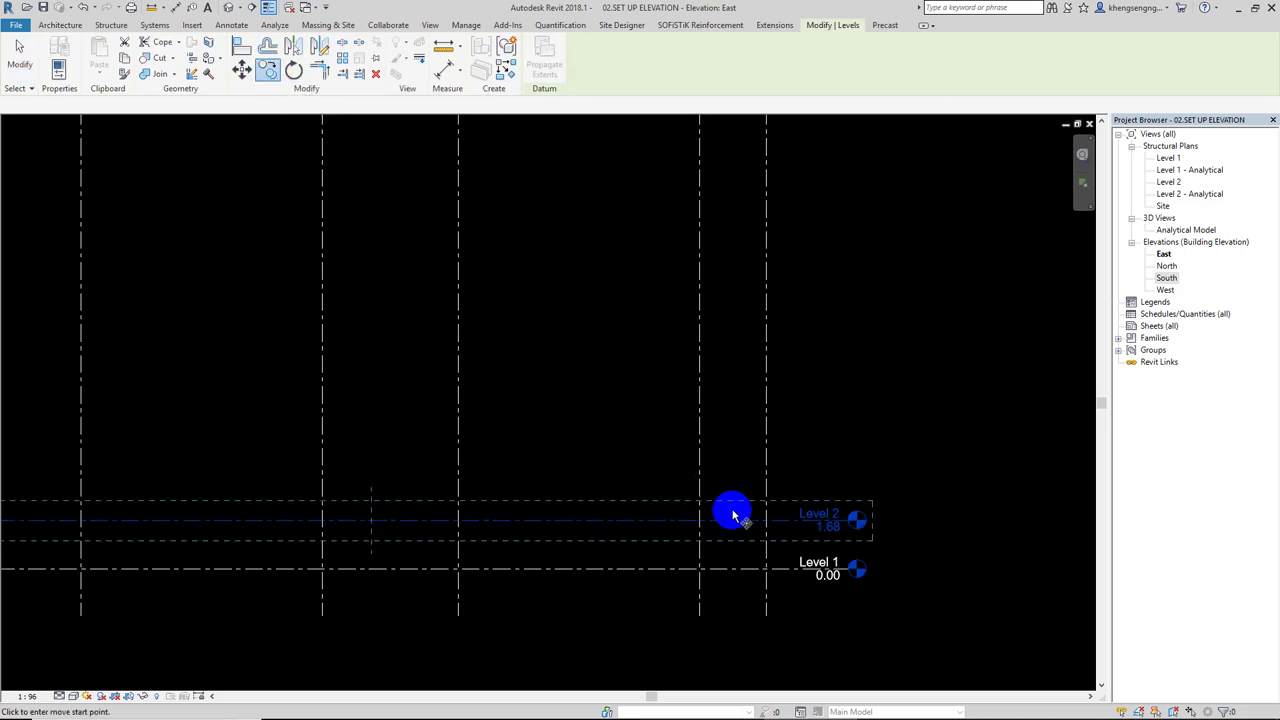
pyautogui.click(766, 521)
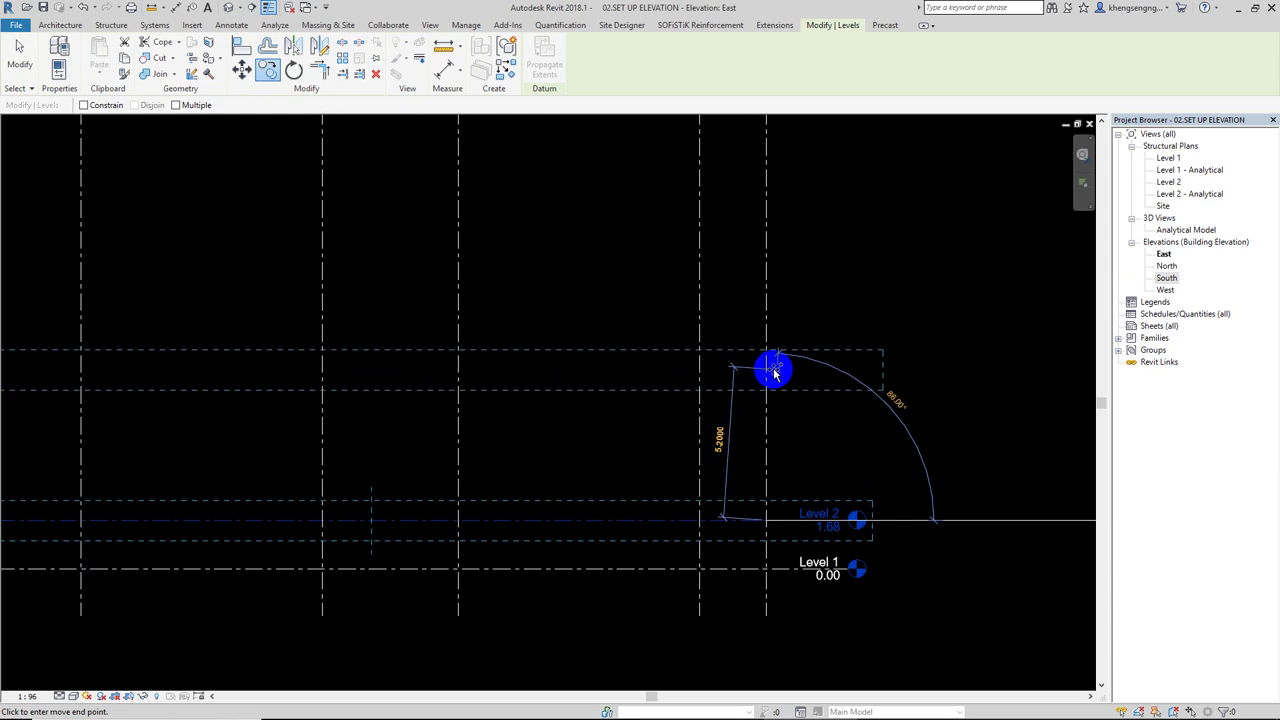
pyautogui.write('3')
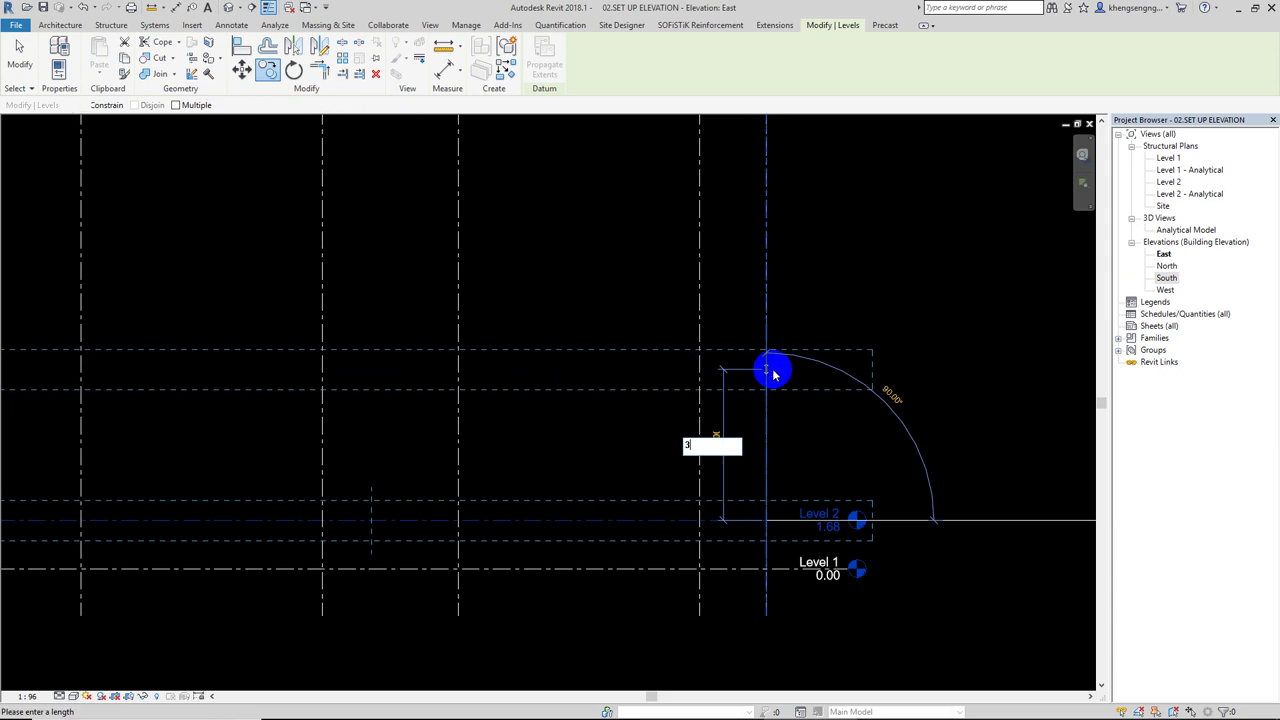
pyautogui.press('Return')
pyautogui.press('Escape')
# Tile Revit beside AutoCAD and compare against the drawing's E 2 +5.18m level
pyautogui.scroll(1, 800, 392)
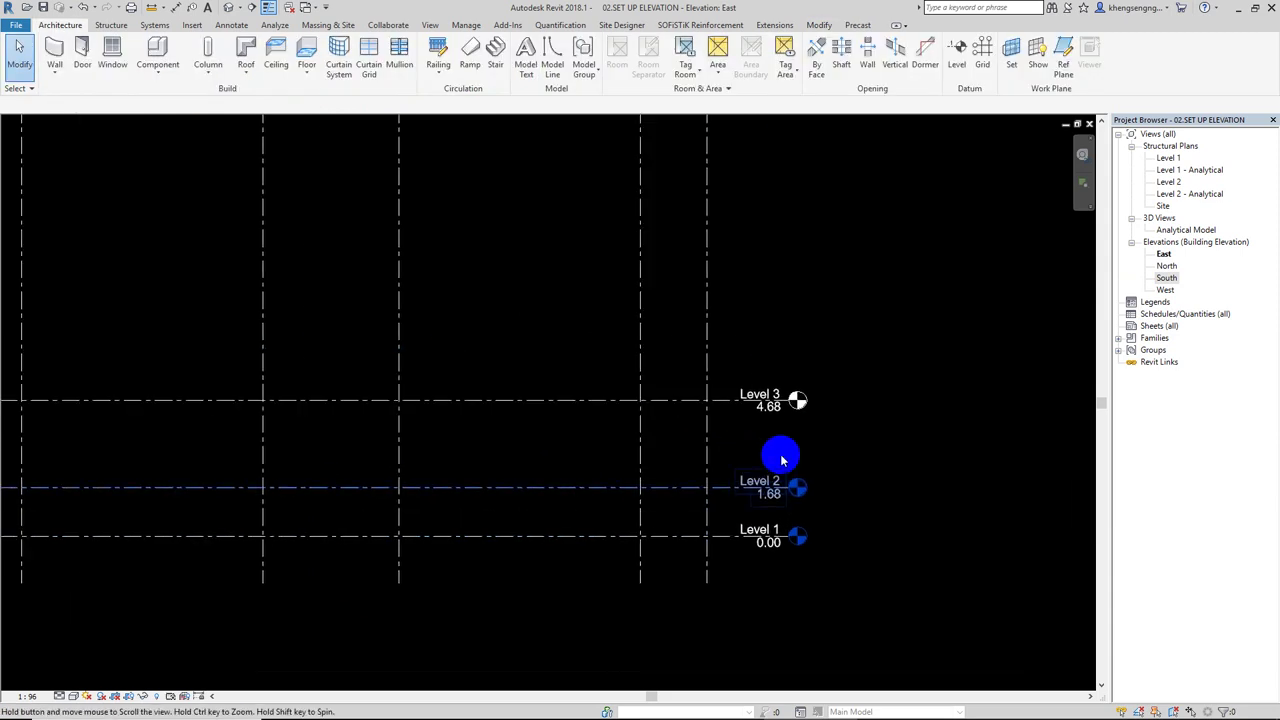
pyautogui.scroll(1, 777, 447)
pyautogui.scroll(-1, 766, 453)
pyautogui.scroll(1, 646, 443)
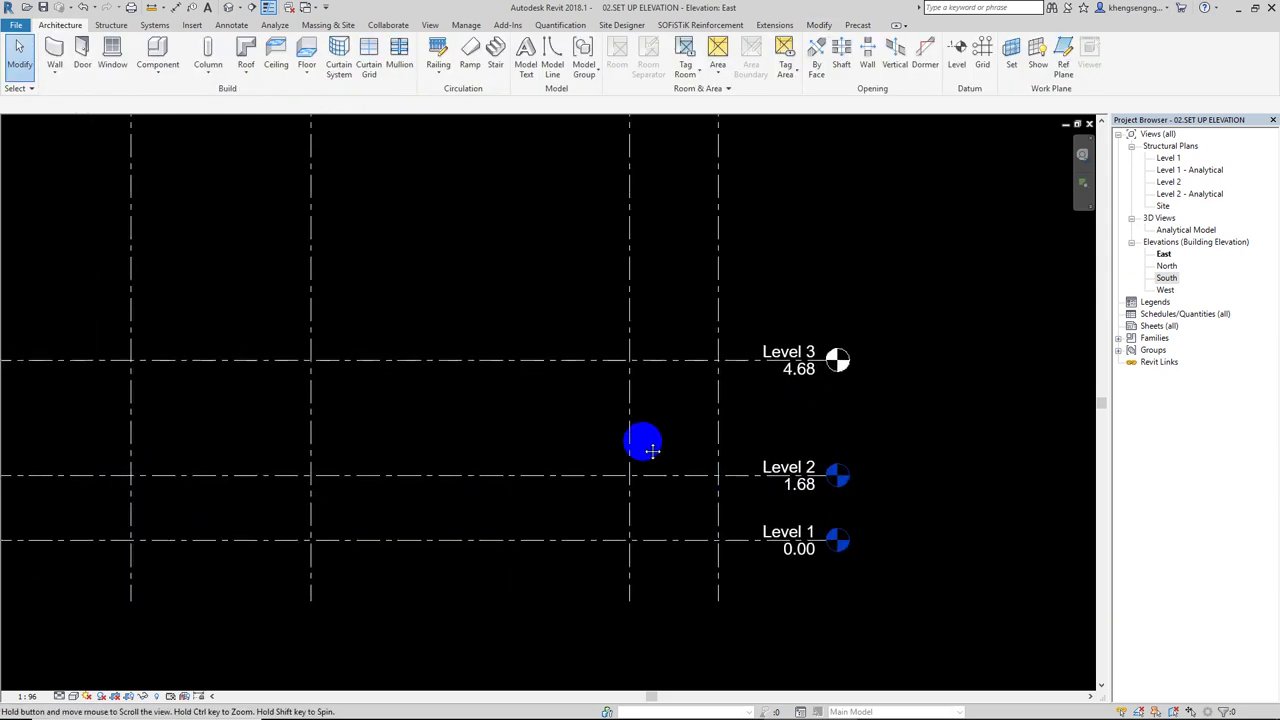
pyautogui.moveTo(644, 447); pyautogui.dragTo(646, 459, button='middle')
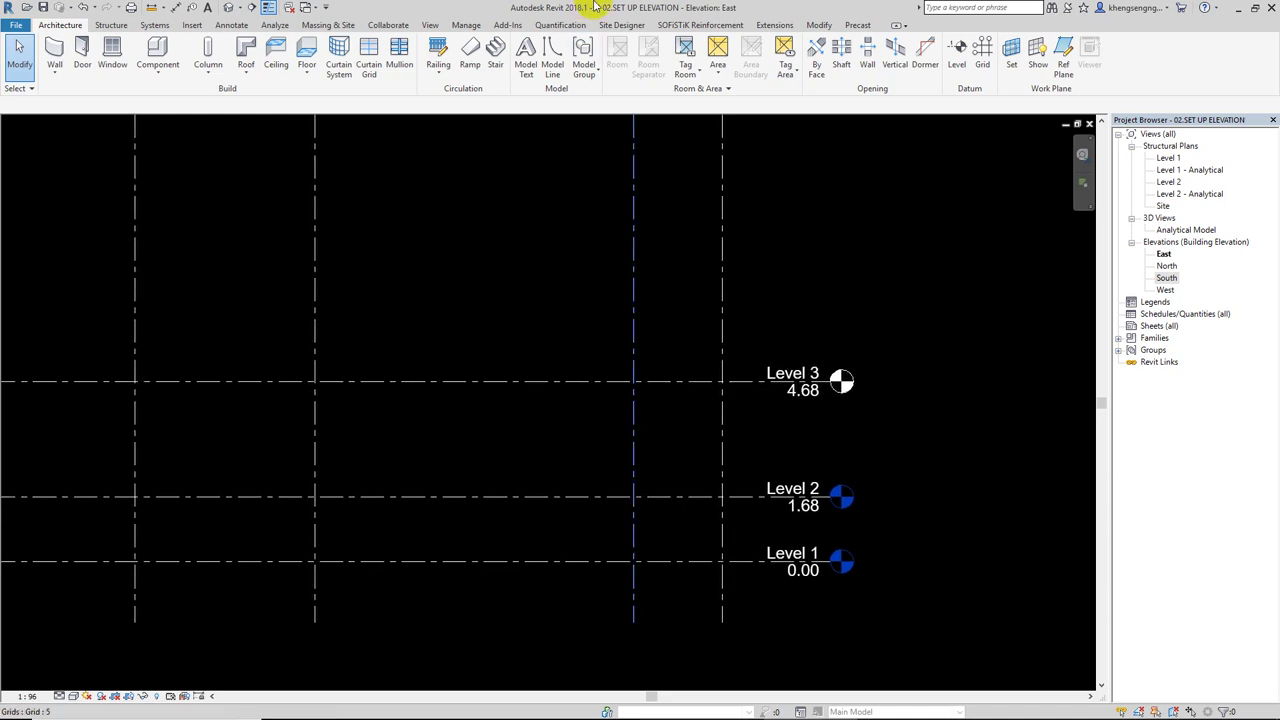
pyautogui.click(1254, 10)
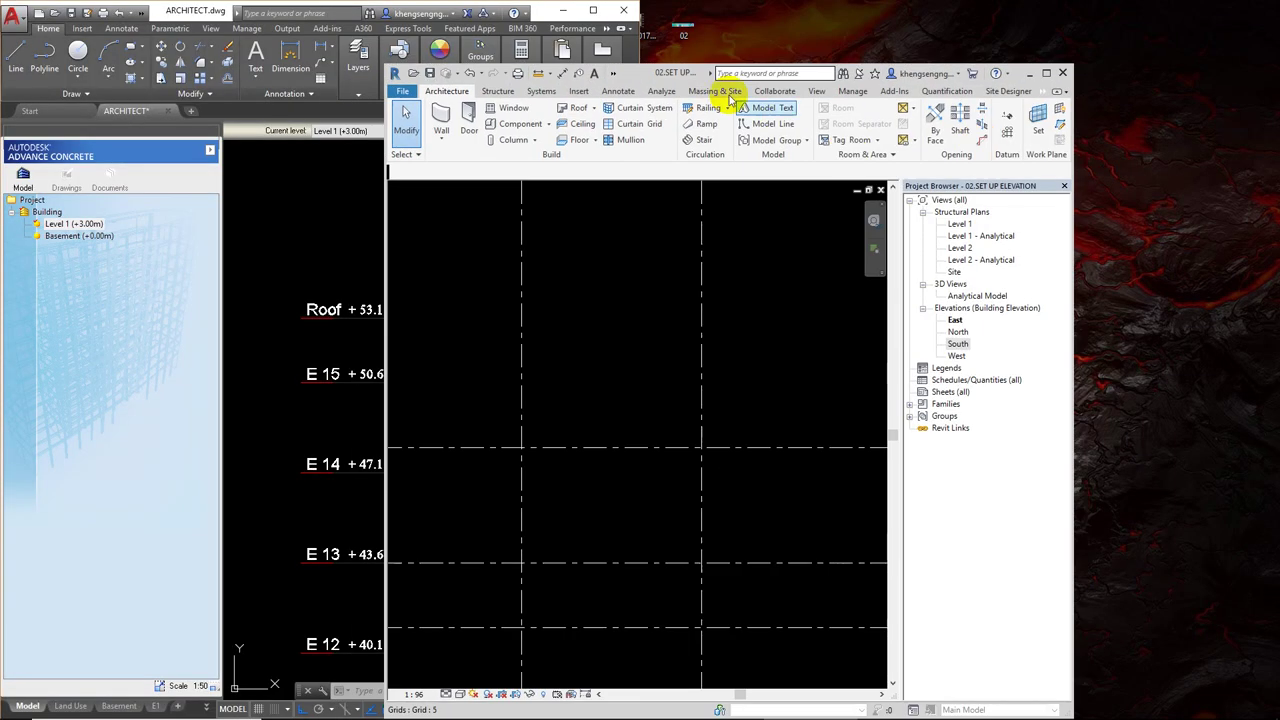
pyautogui.moveTo(697, 78); pyautogui.dragTo(1279, 78)
pyautogui.scroll(-4, 428, 400)
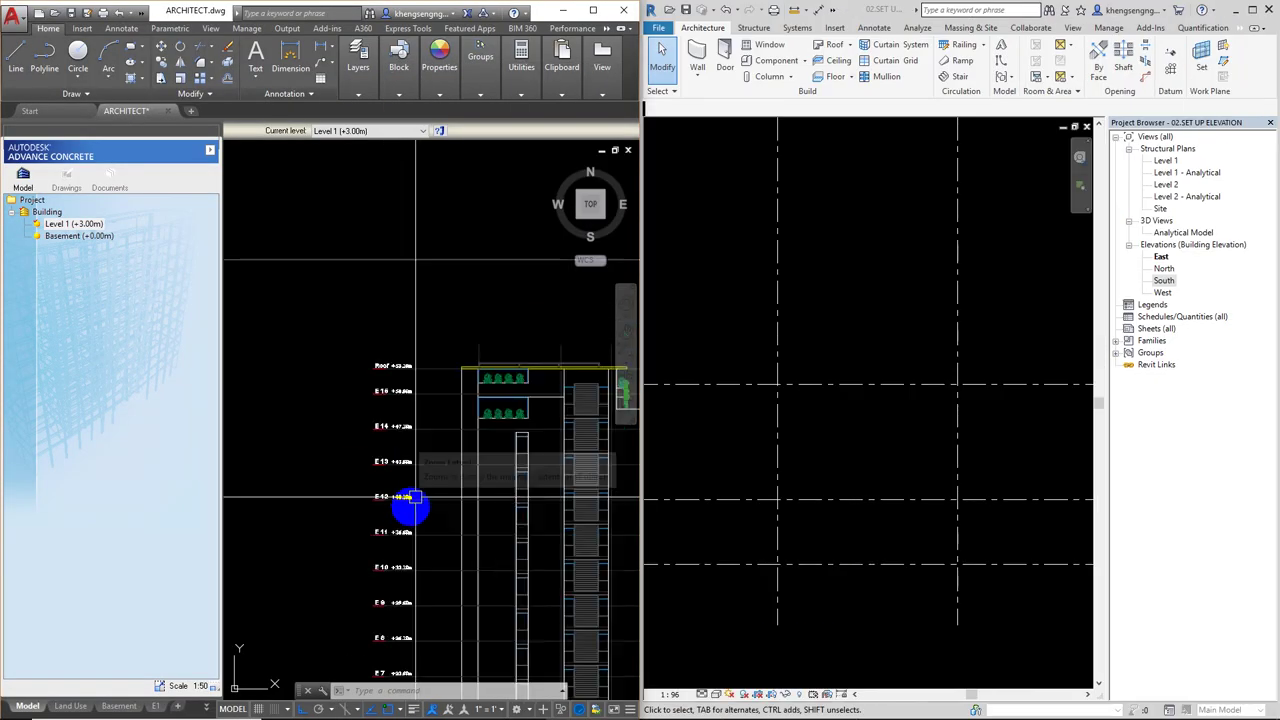
pyautogui.moveTo(406, 508); pyautogui.dragTo(397, 388, button='middle')
pyautogui.scroll(2, 360, 486)
pyautogui.scroll(3, 380, 490)
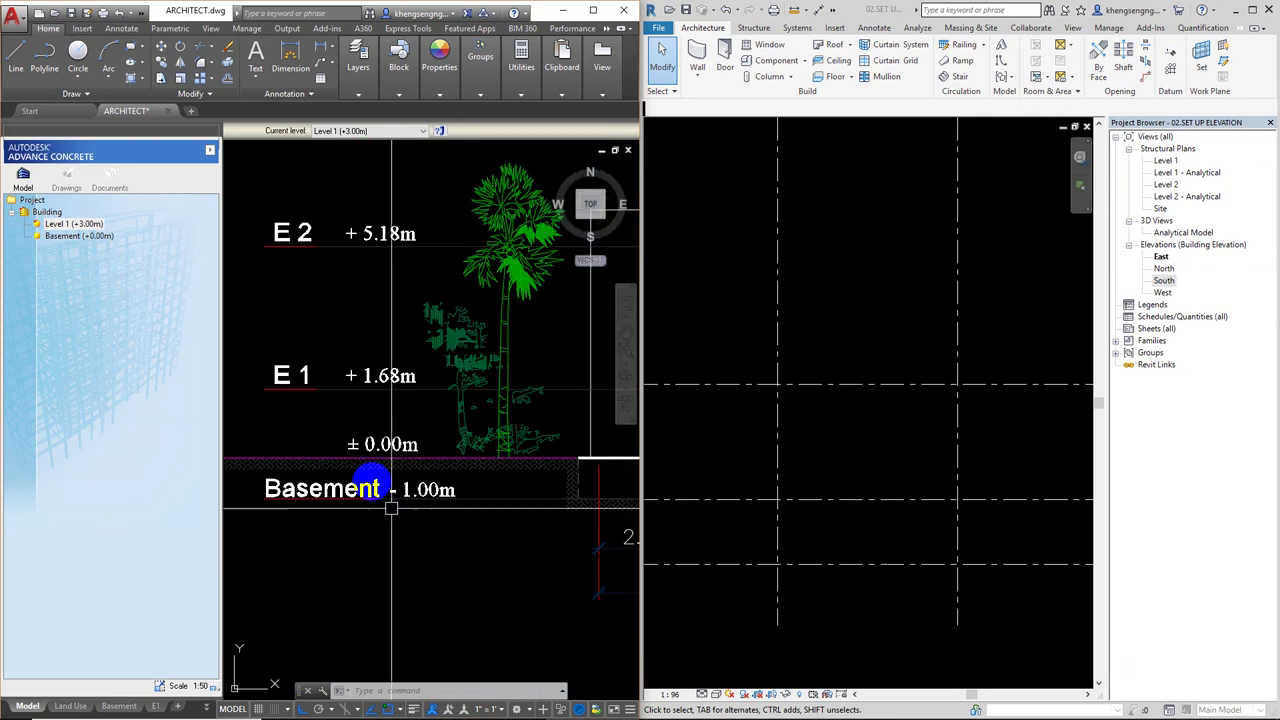
# Rename Level 1 to E0 and Level 2 to E1, renaming their matching views
pyautogui.click(1253, 9)
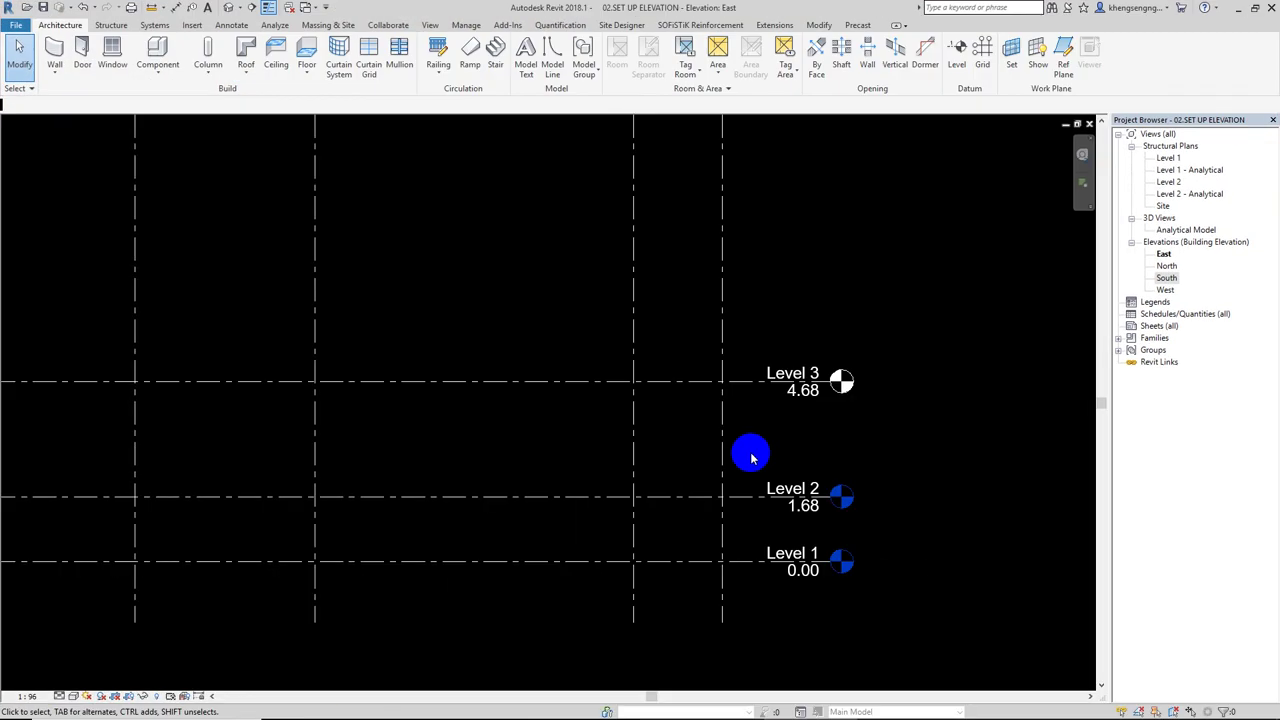
pyautogui.scroll(2, 773, 534)
pyautogui.click(801, 547)
pyautogui.click(801, 550)
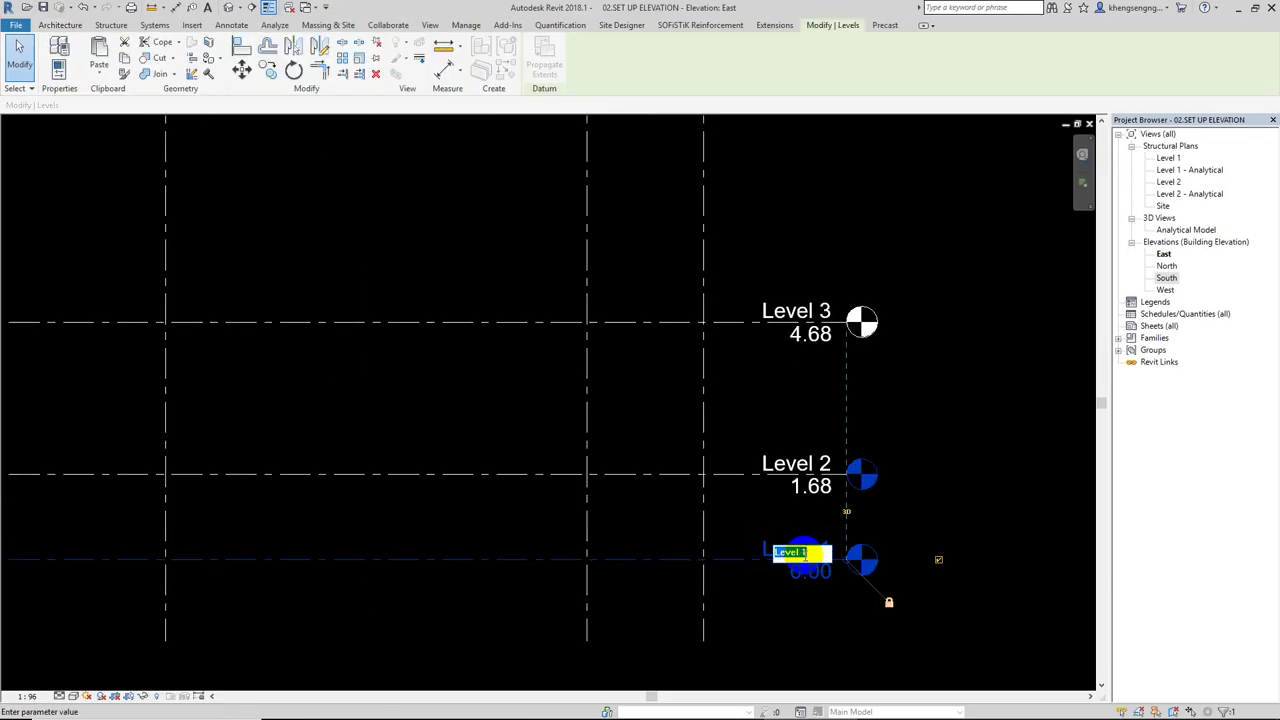
pyautogui.write('E0')
pyautogui.press('Return')
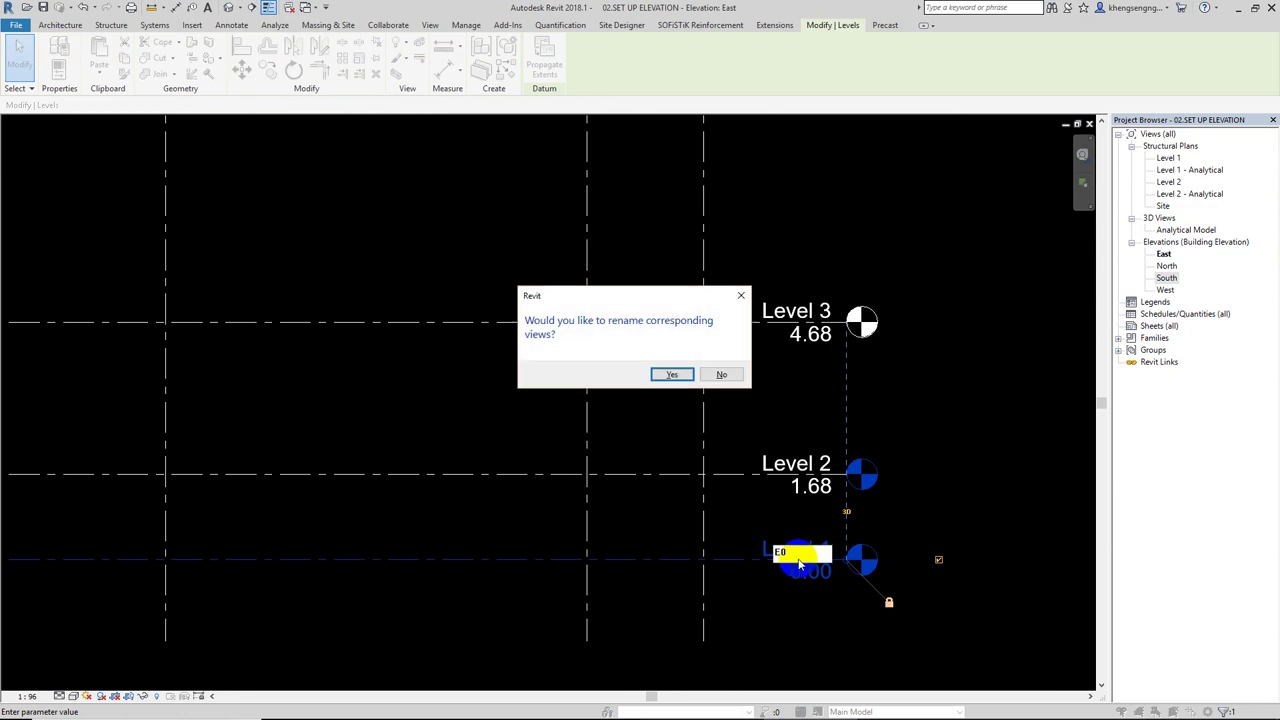
pyautogui.click(672, 374)
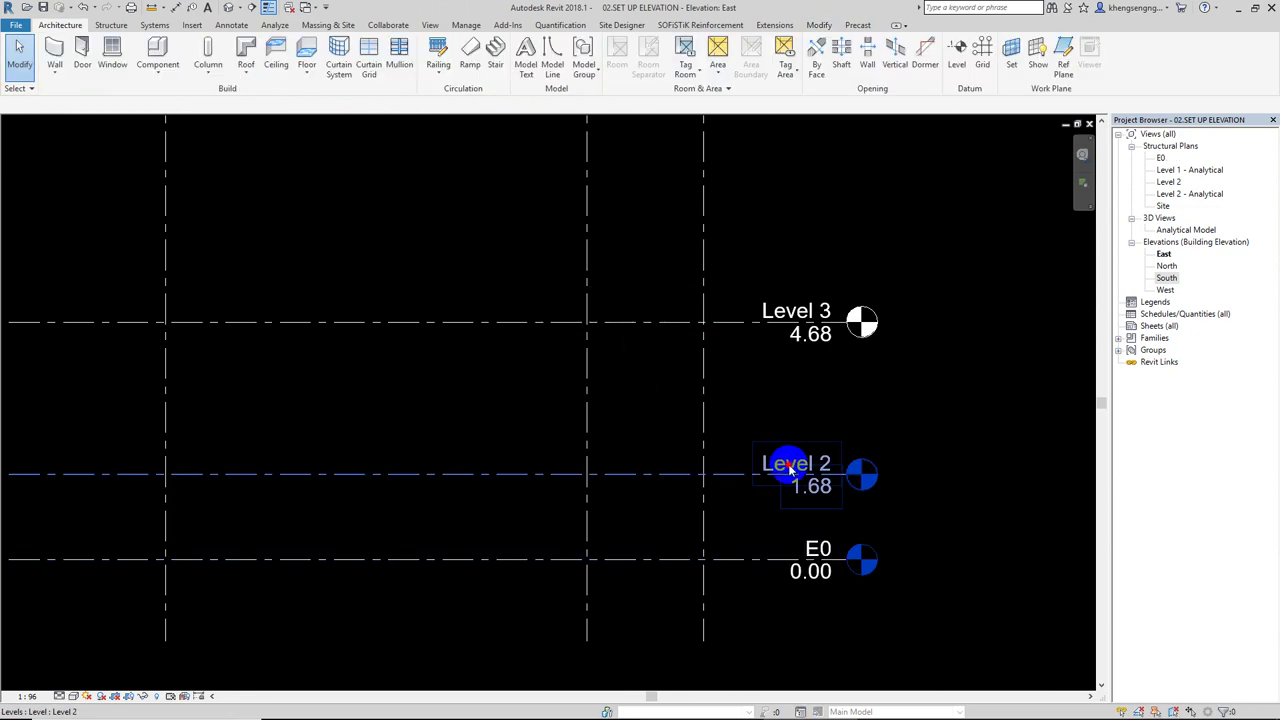
pyautogui.click(787, 462)
pyautogui.click(826, 466)
pyautogui.write('E1')
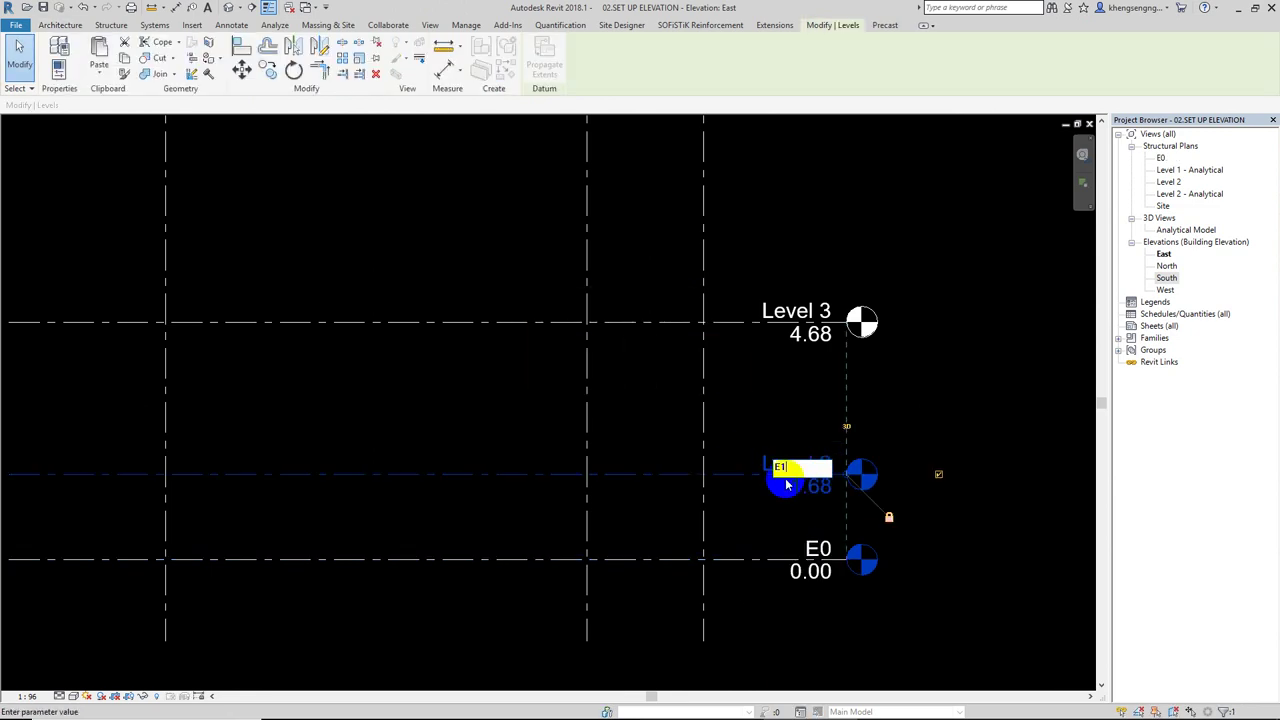
pyautogui.click(745, 415)
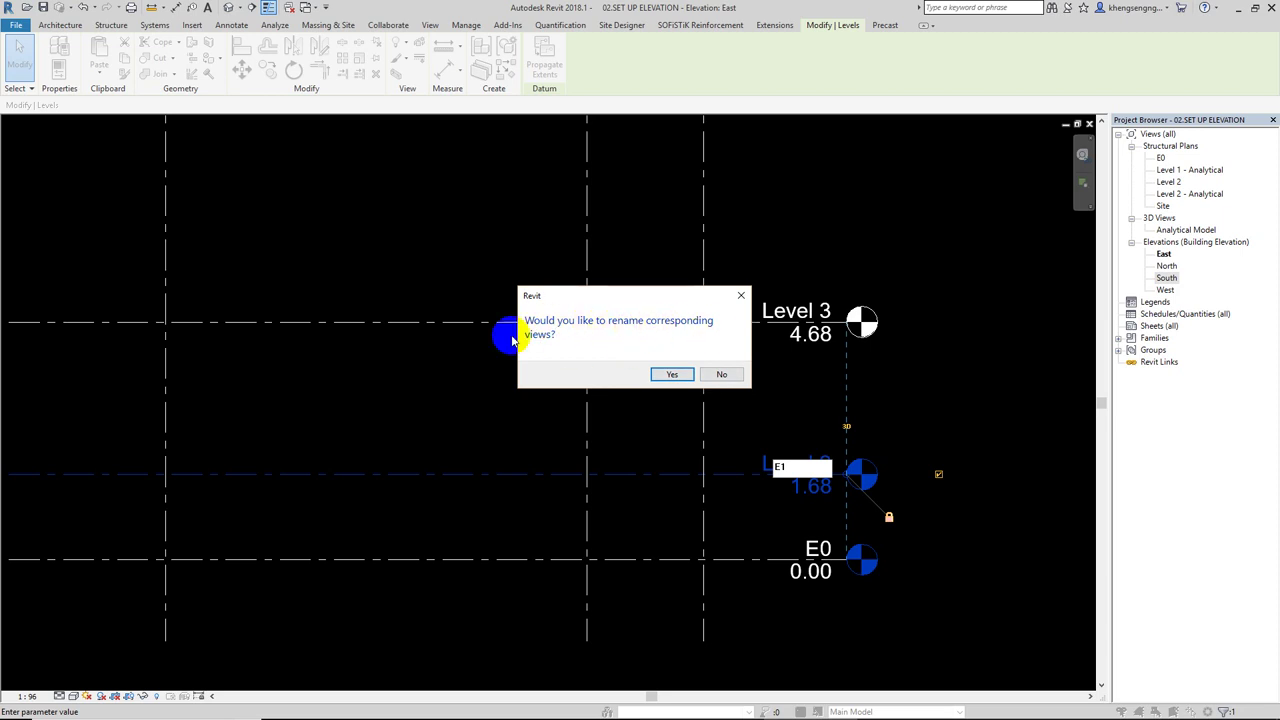
pyautogui.click(672, 374)
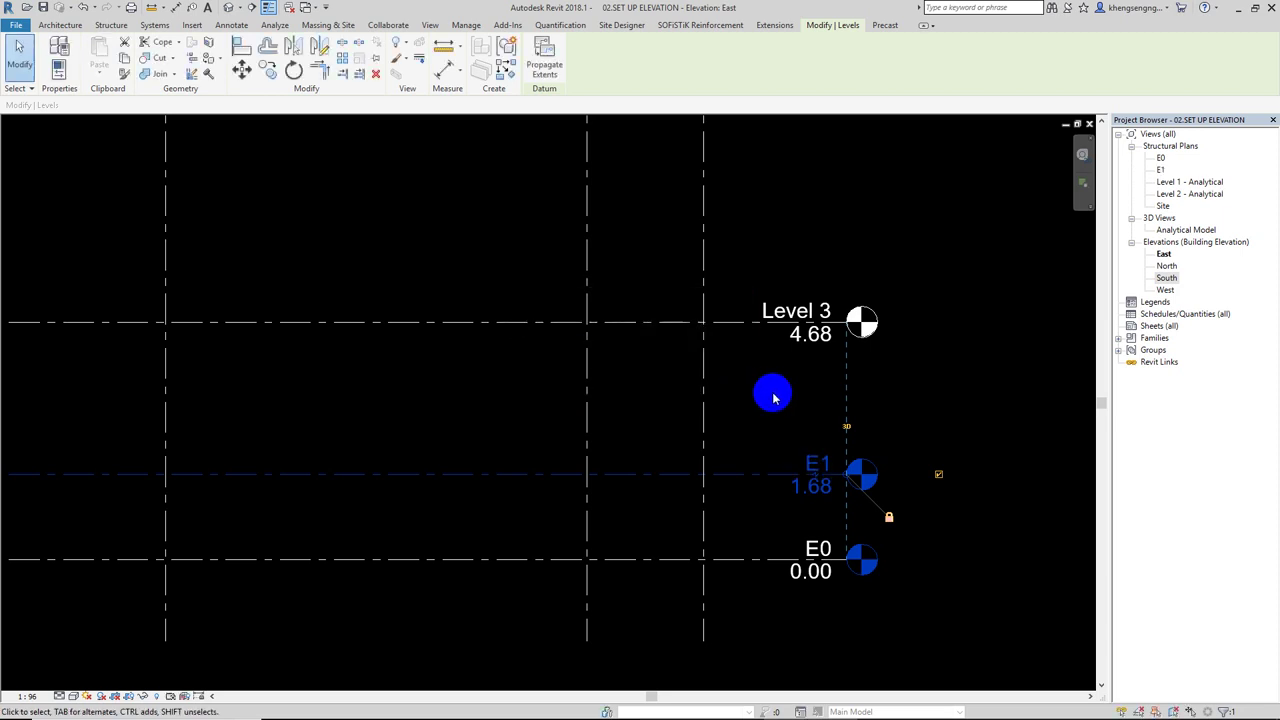
# Rename Level 3 to E2, realign its level head, and select it
pyautogui.click(785, 311)
pyautogui.click(785, 311)
pyautogui.write('2')
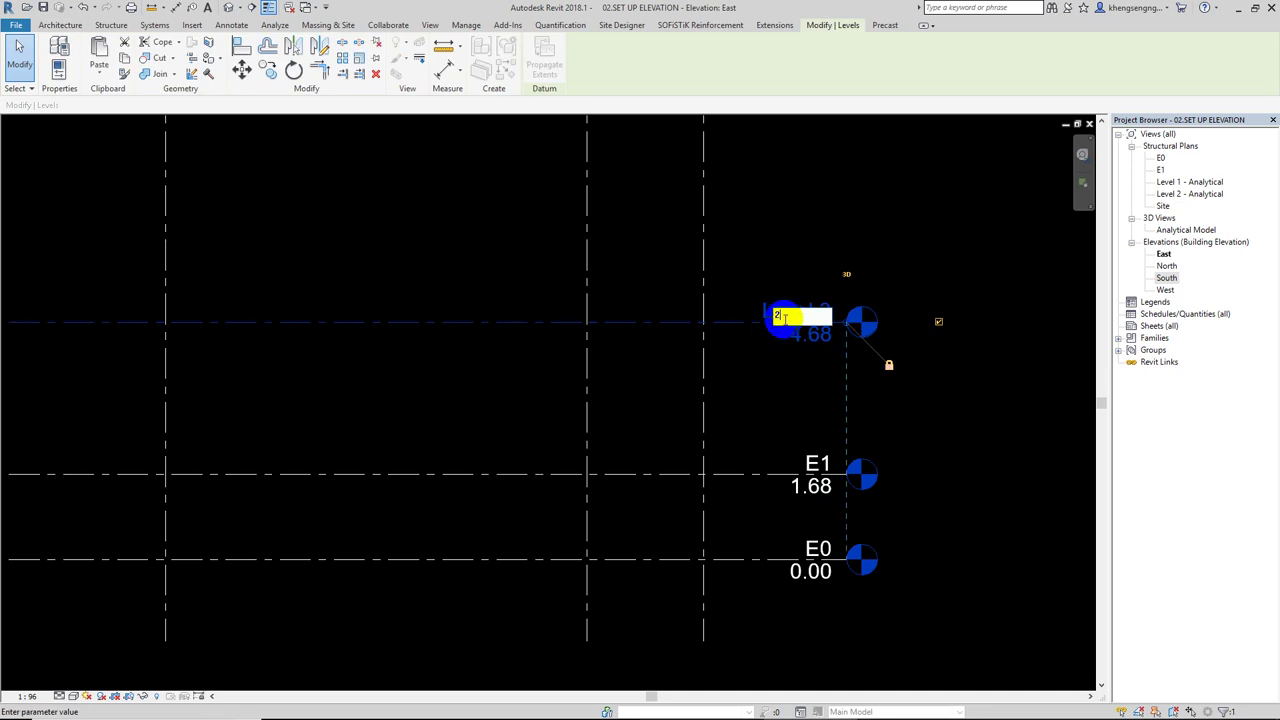
pyautogui.click(777, 368)
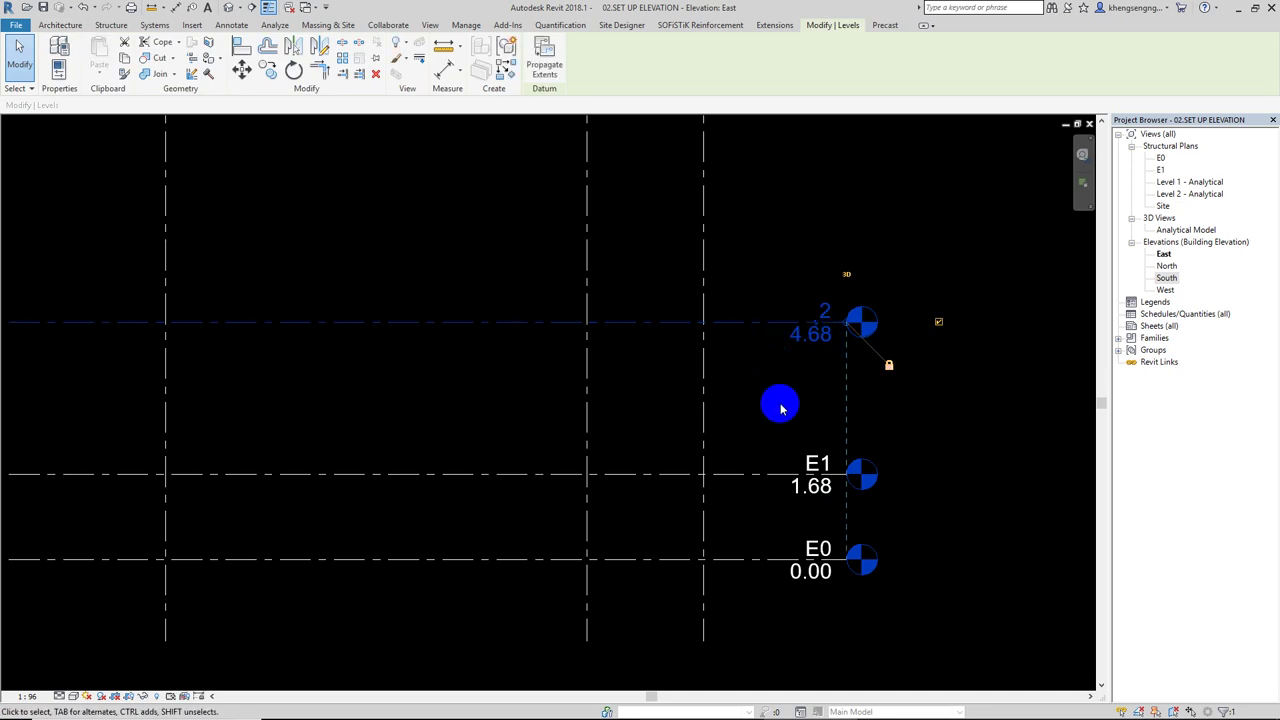
pyautogui.click(811, 317)
pyautogui.moveTo(826, 348)
pyautogui.mouseDown()
pyautogui.moveTo(802, 341)
pyautogui.moveTo(818, 320)
pyautogui.mouseUp()
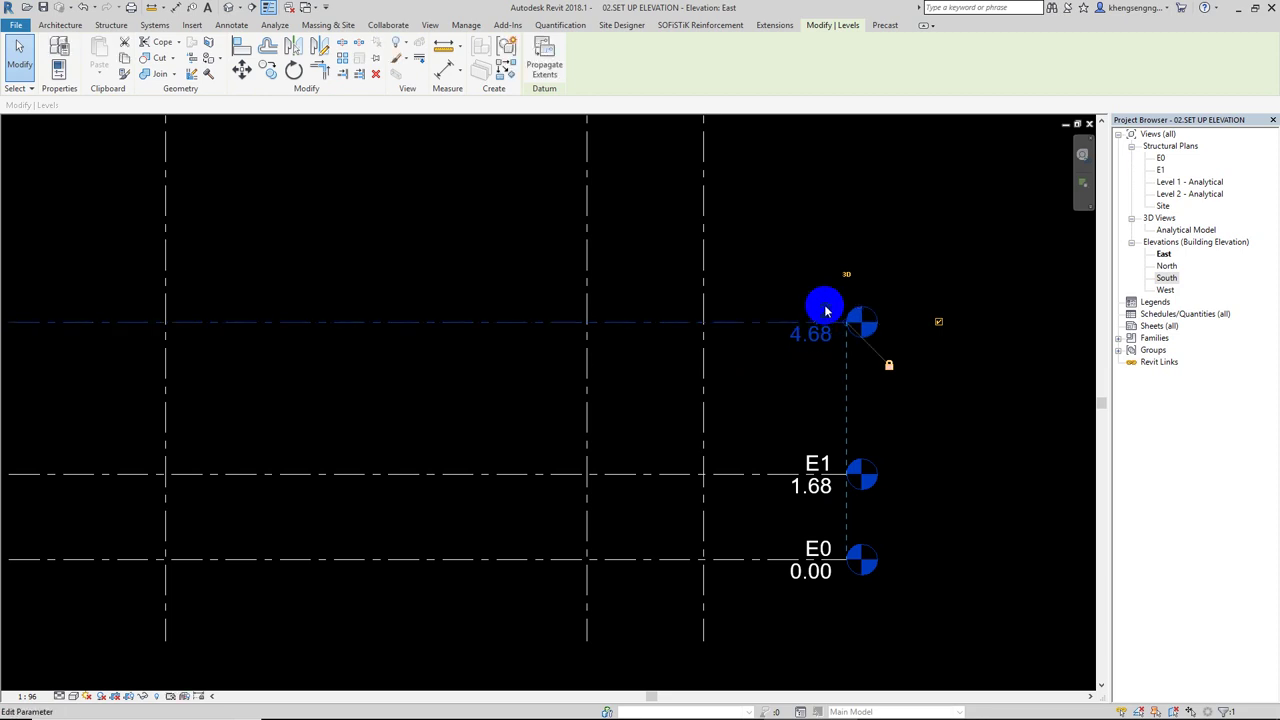
pyautogui.click(826, 312)
pyautogui.write('E2')
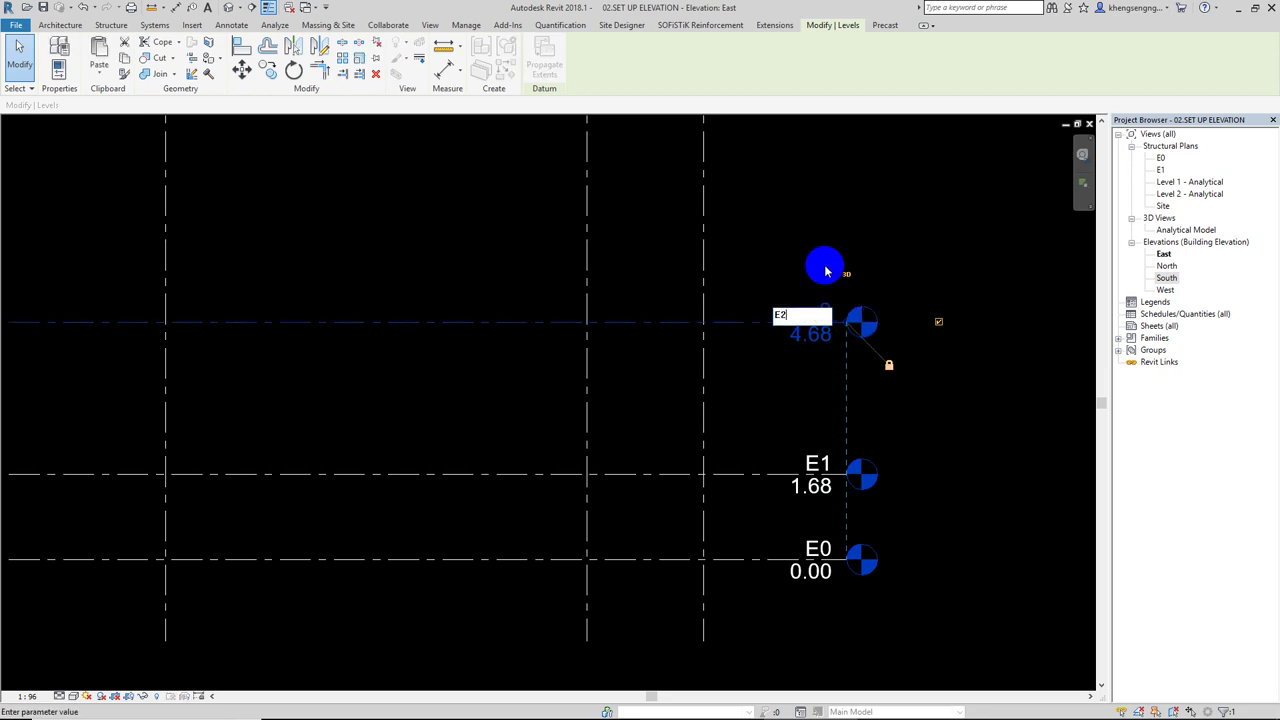
pyautogui.click(826, 270)
pyautogui.moveTo(780, 414); pyautogui.dragTo(746, 206)
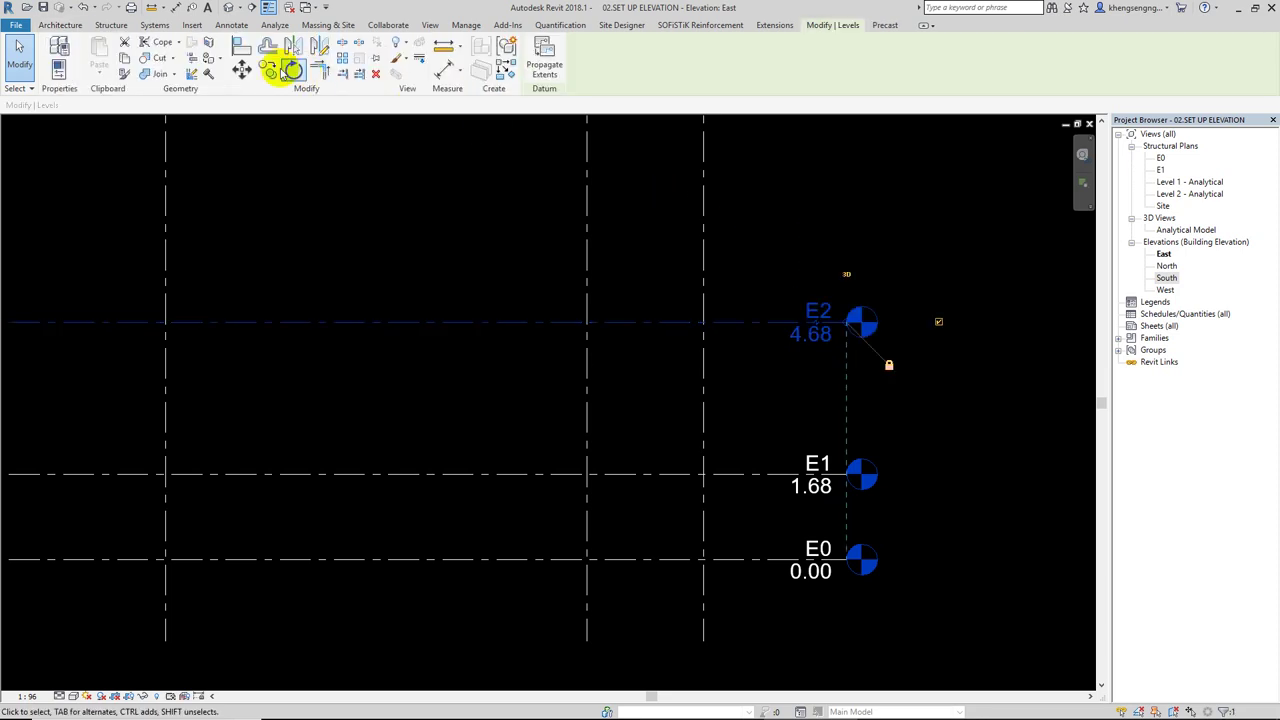
# Copy the E2 level with Multiple and Constrain on, placing E3 3 m above
pyautogui.click(267, 72)
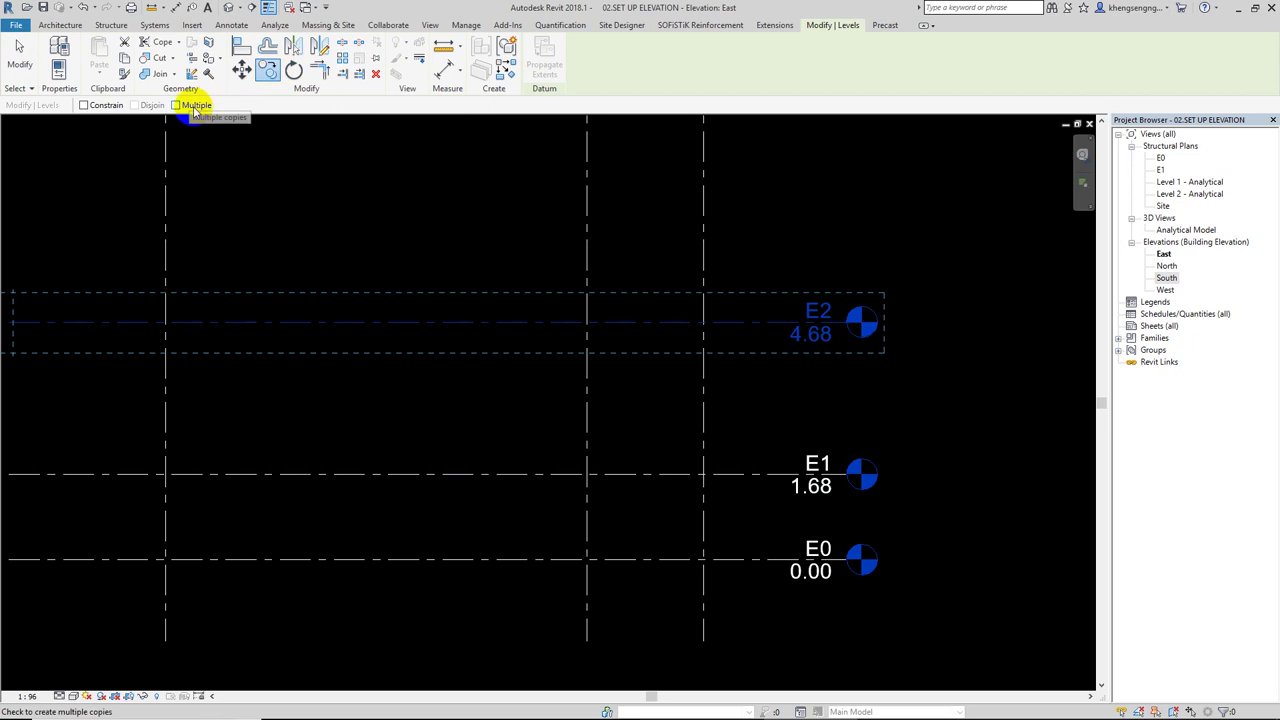
pyautogui.click(193, 115)
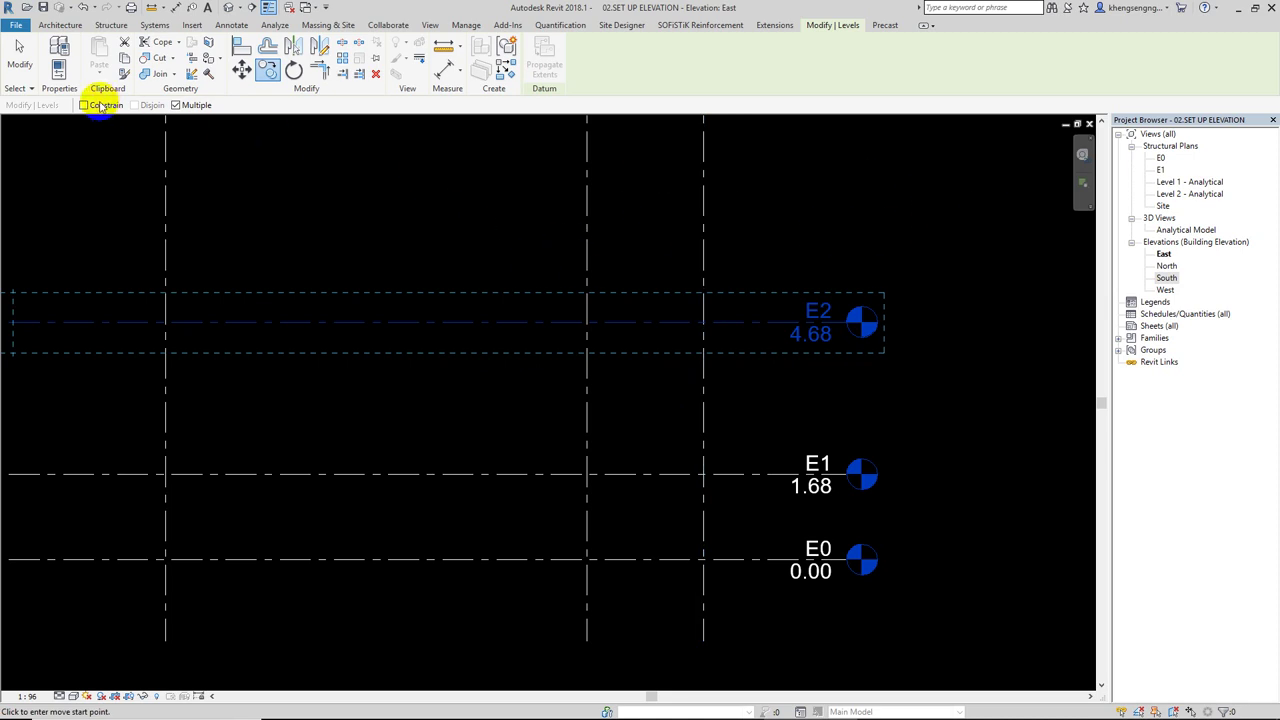
pyautogui.click(535, 197)
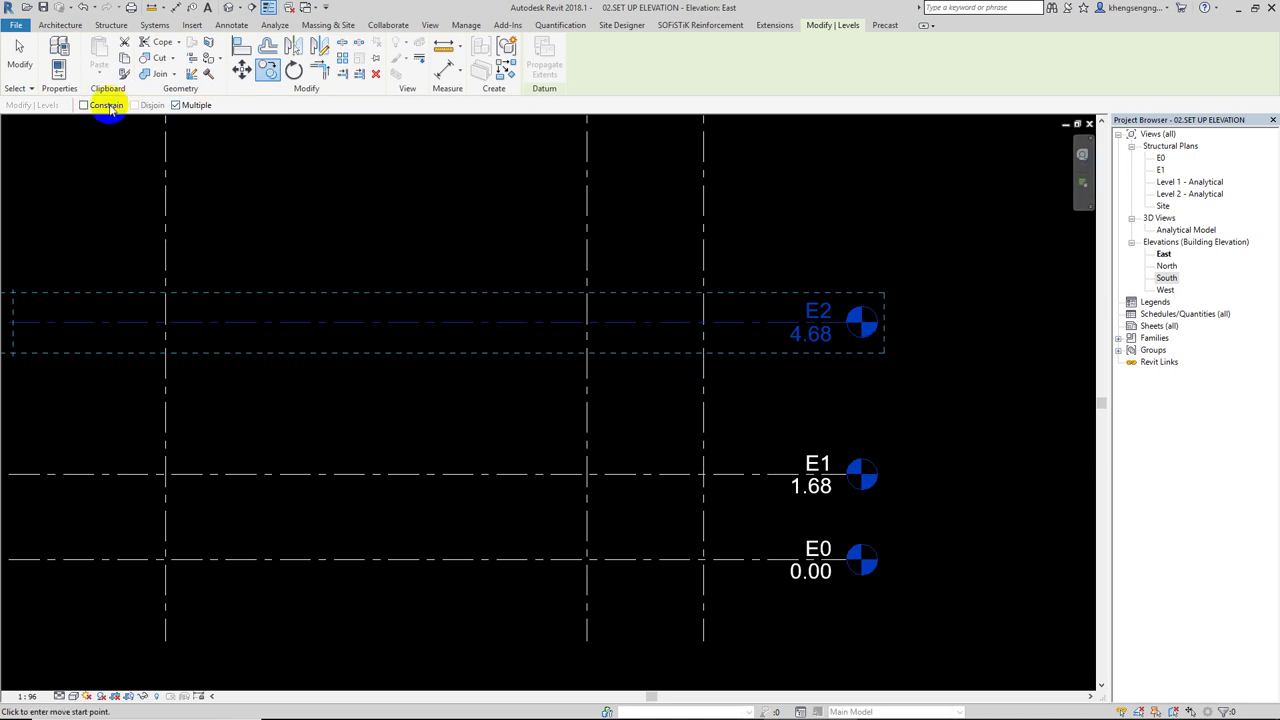
pyautogui.click(107, 106)
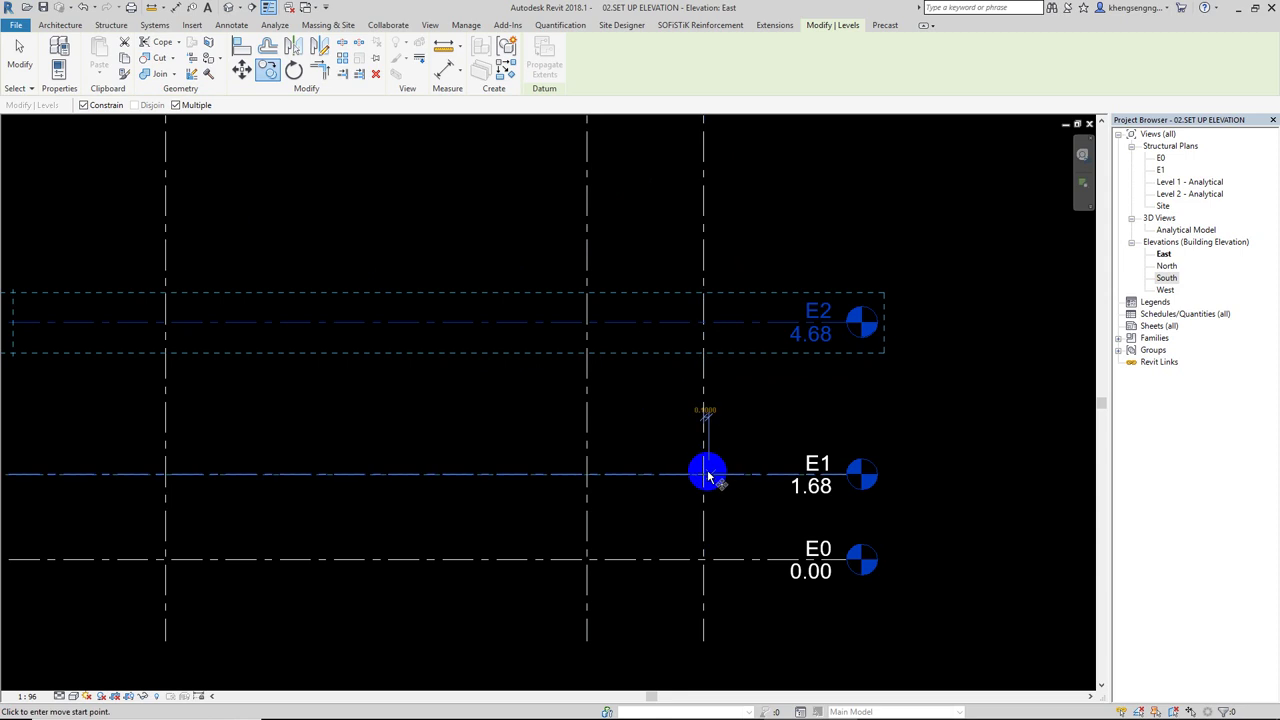
pyautogui.click(707, 476)
pyautogui.click(705, 322)
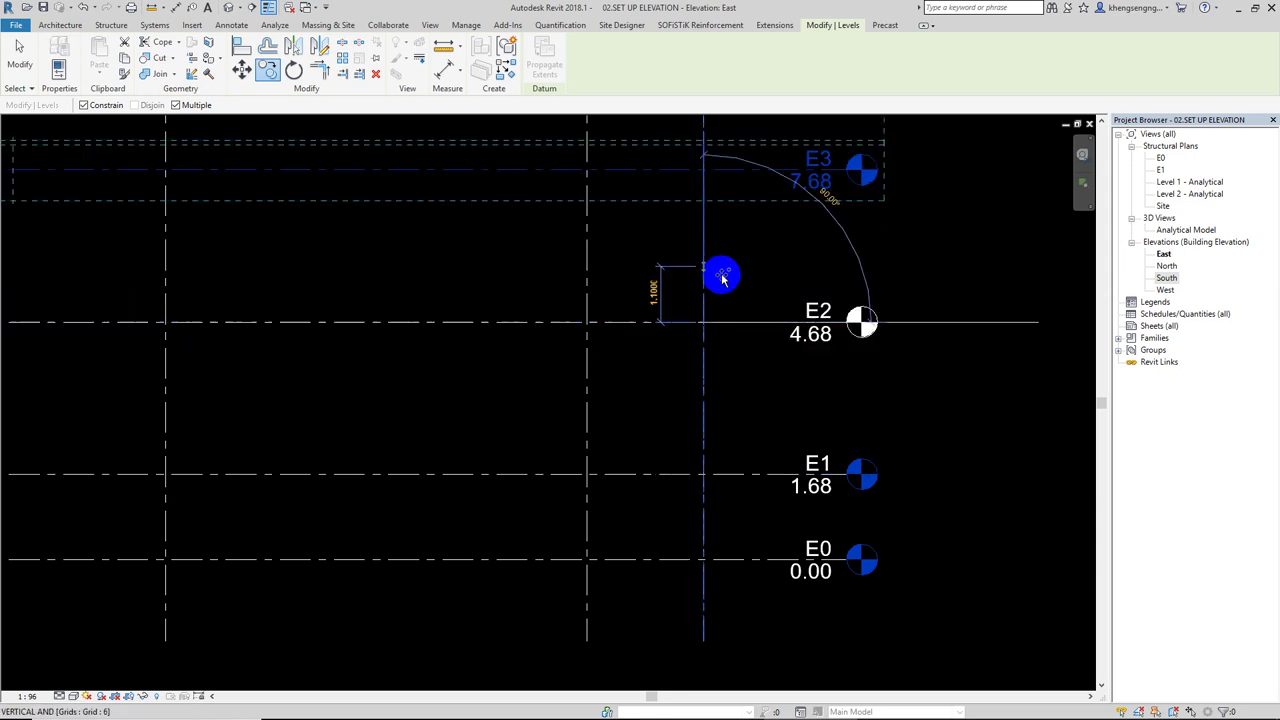
# Keep copying upward to place levels E4 at 11.28 through E9 at 26.28
pyautogui.moveTo(723, 279); pyautogui.dragTo(691, 437, button='middle')
pyautogui.click(690, 368)
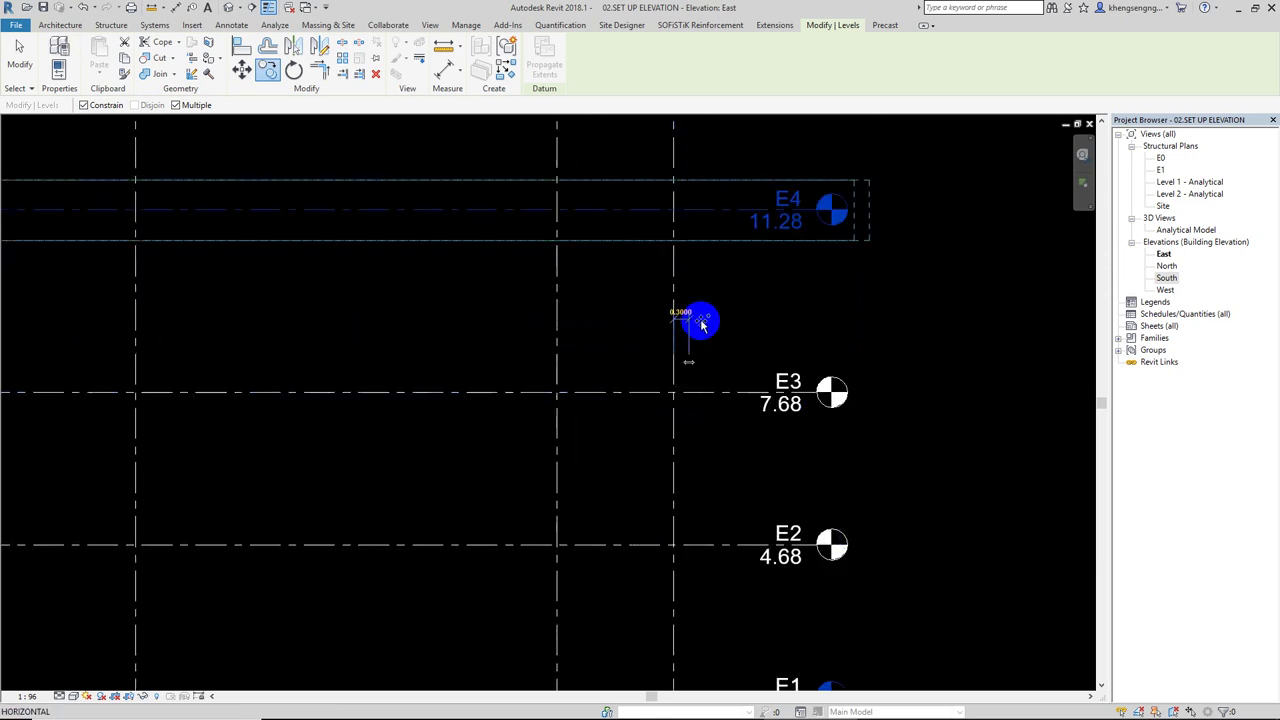
pyautogui.moveTo(694, 323); pyautogui.dragTo(694, 443, button='middle')
pyautogui.click(705, 400)
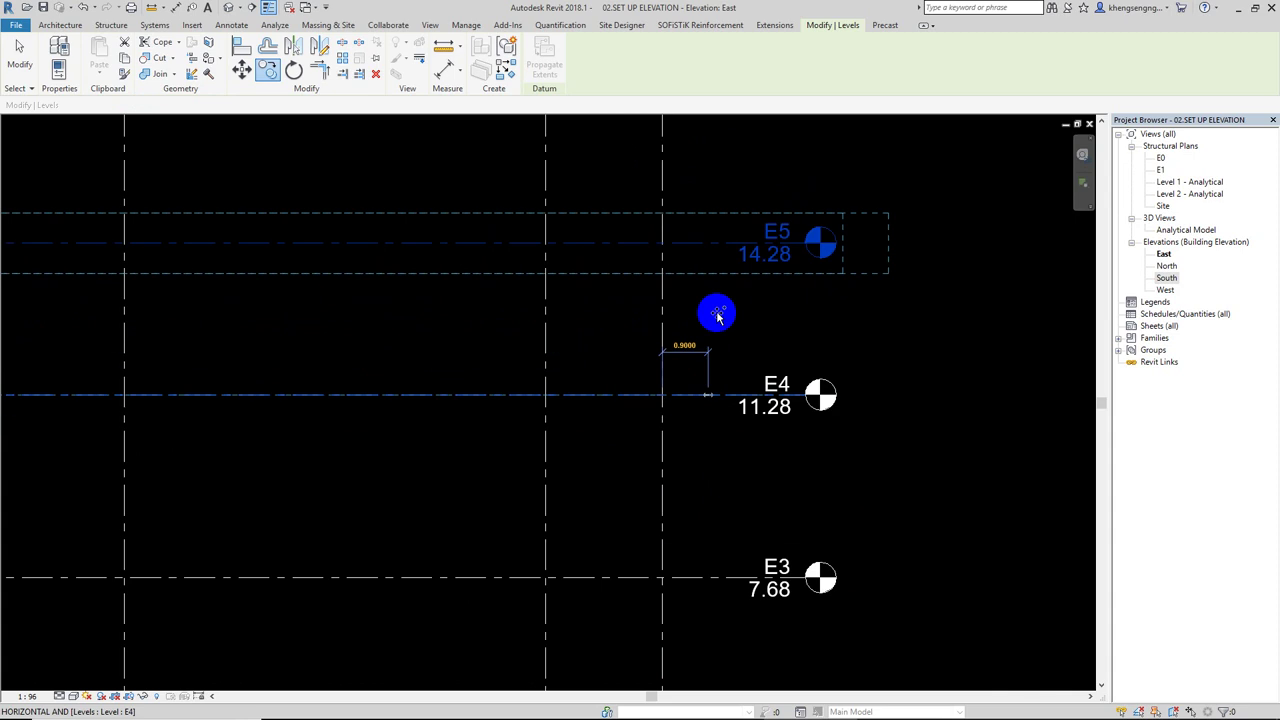
pyautogui.moveTo(694, 314); pyautogui.dragTo(694, 391, button='middle')
pyautogui.click(699, 366)
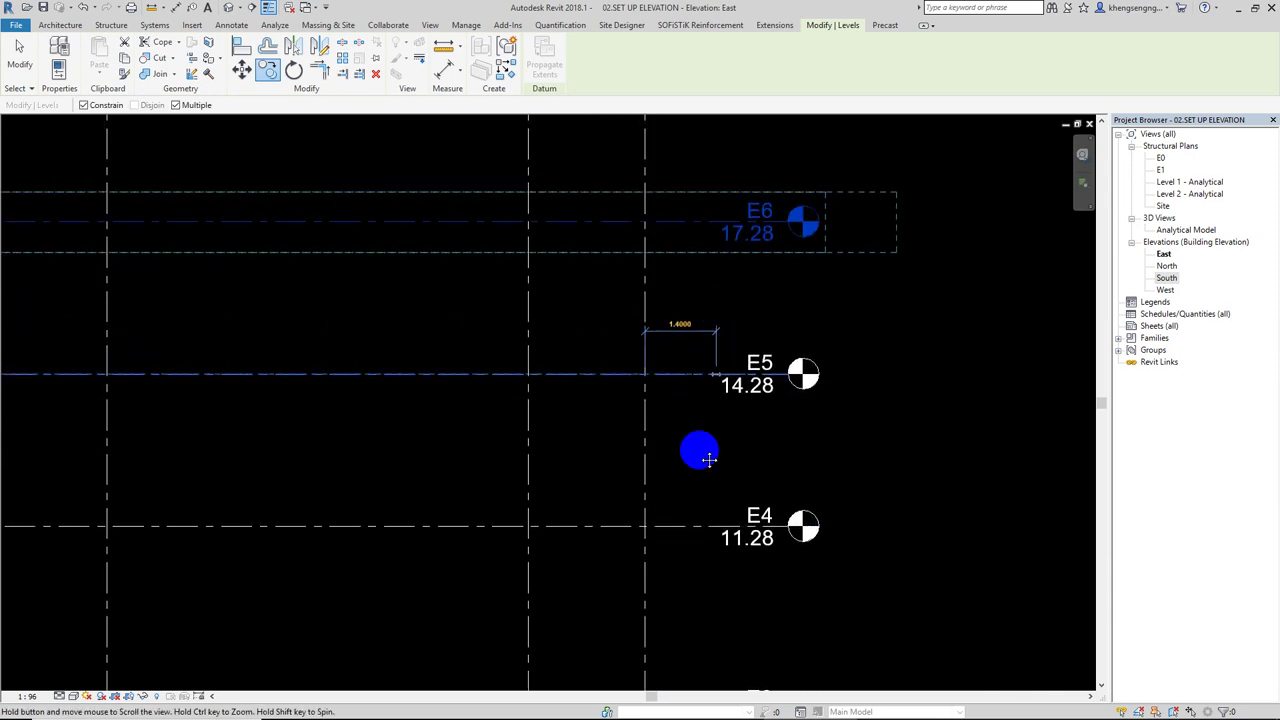
pyautogui.moveTo(694, 243); pyautogui.dragTo(673, 403, button='middle')
pyautogui.click(678, 390)
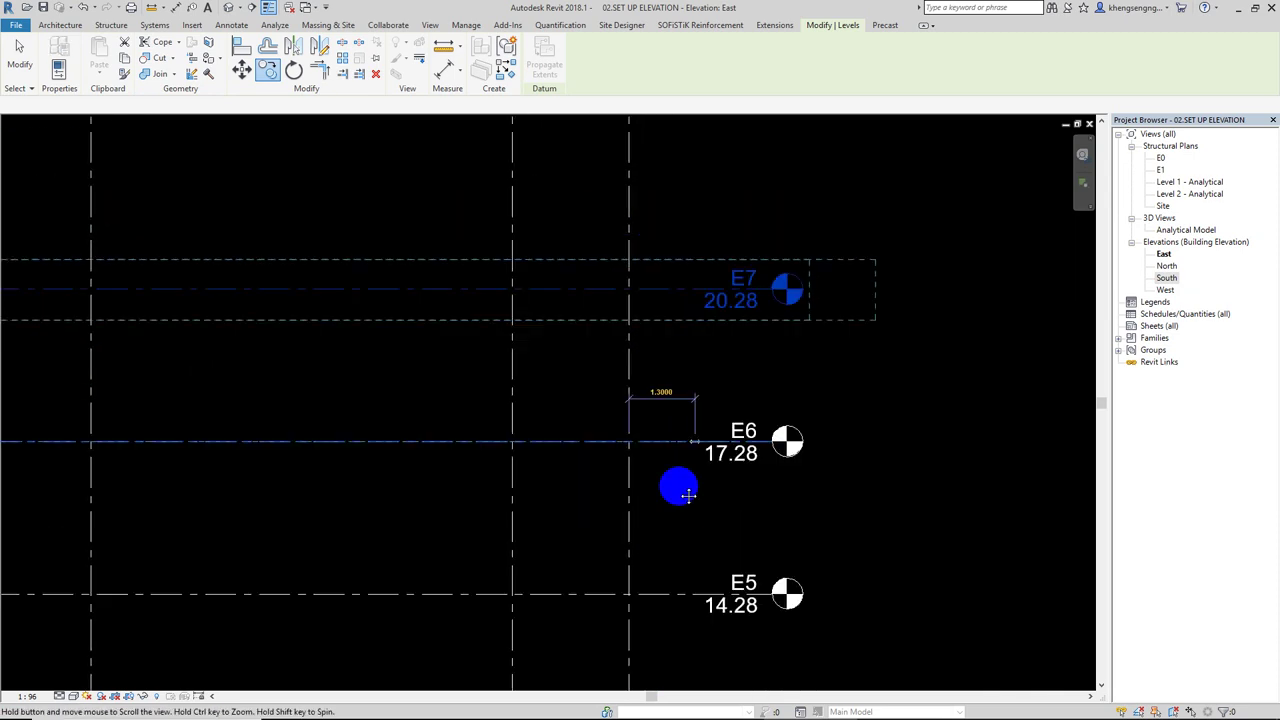
pyautogui.moveTo(674, 220); pyautogui.dragTo(674, 403, button='middle')
pyautogui.click(673, 402)
pyautogui.moveTo(660, 303); pyautogui.dragTo(657, 474, button='middle')
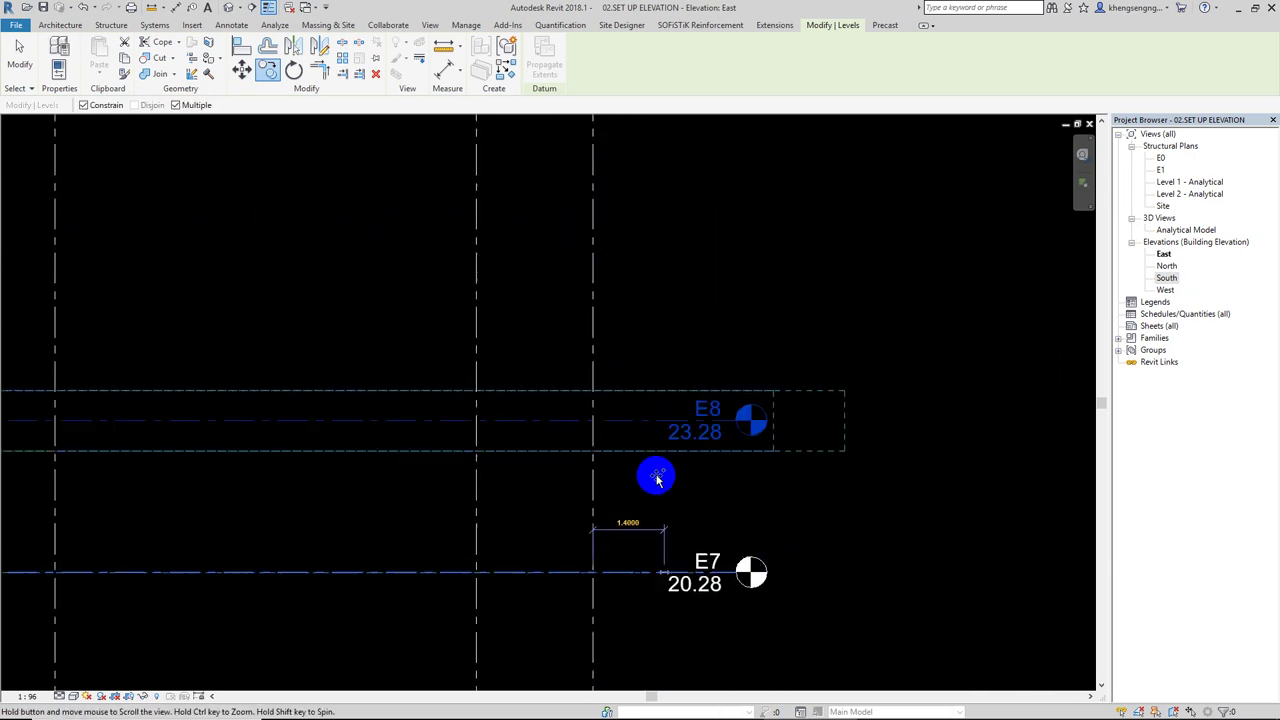
pyautogui.click(643, 424)
pyautogui.moveTo(650, 275); pyautogui.dragTo(646, 423, button='middle')
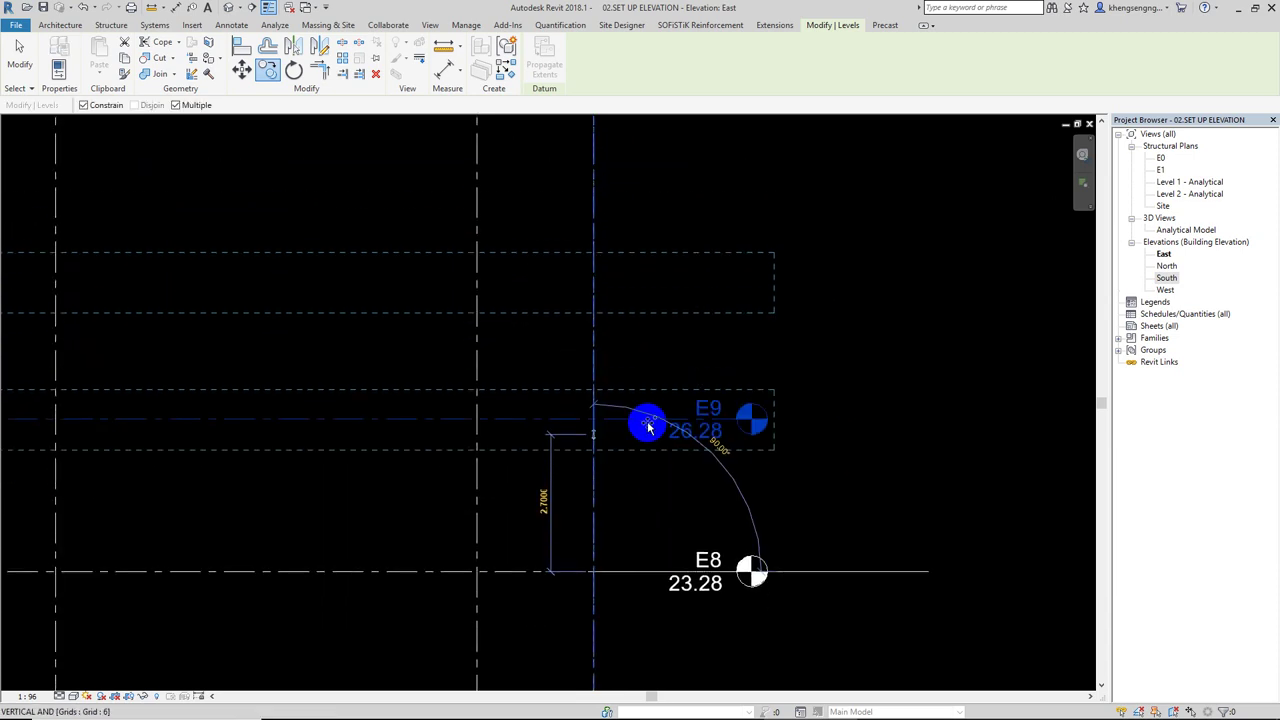
pyautogui.click(646, 420)
# Place levels E10 at 29.28 through E15 at 44.28, then view all levels and grids
pyautogui.moveTo(655, 352); pyautogui.dragTo(650, 505, button='middle')
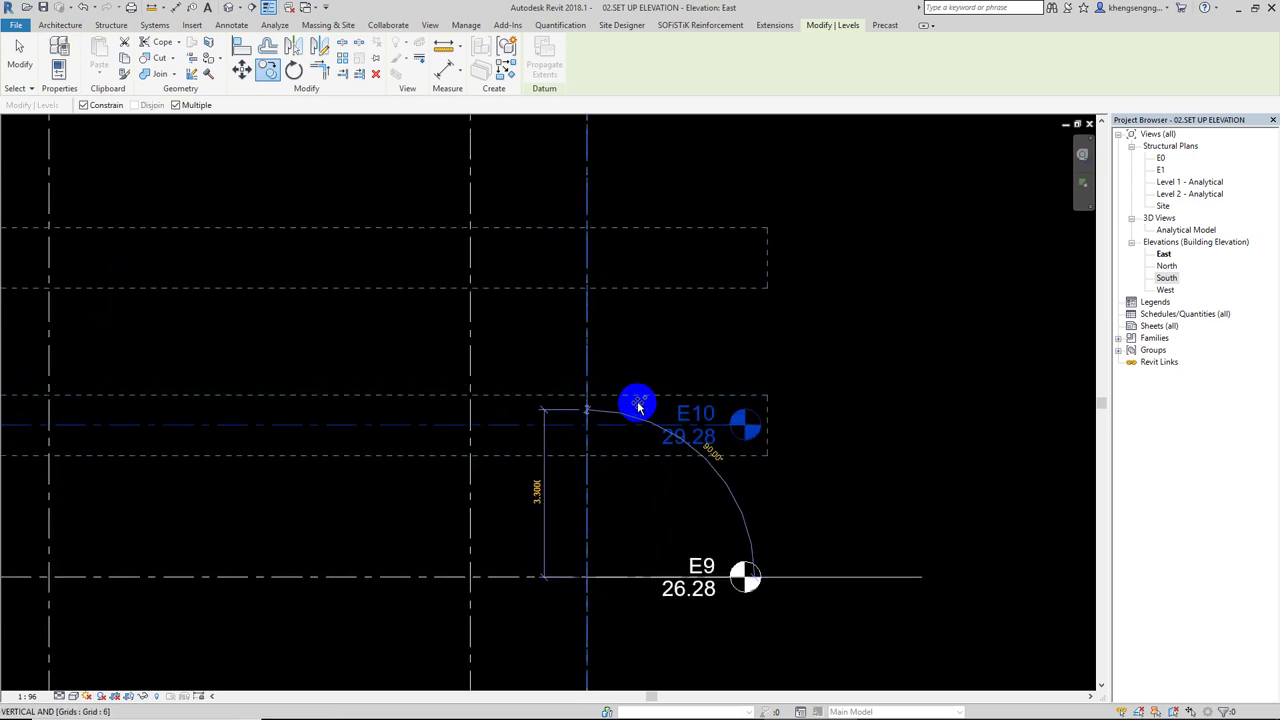
pyautogui.click(643, 424)
pyautogui.moveTo(652, 363); pyautogui.dragTo(657, 534, button='middle')
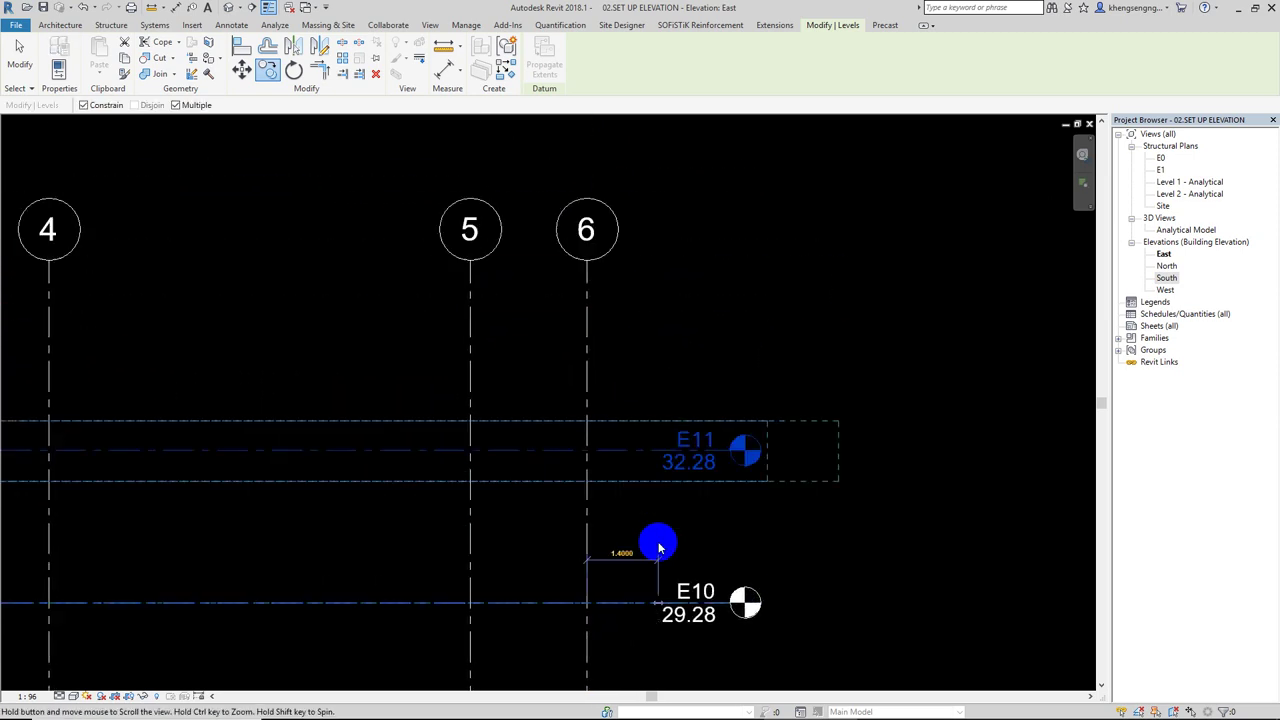
pyautogui.click(651, 458)
pyautogui.moveTo(651, 420); pyautogui.dragTo(663, 489, button='middle')
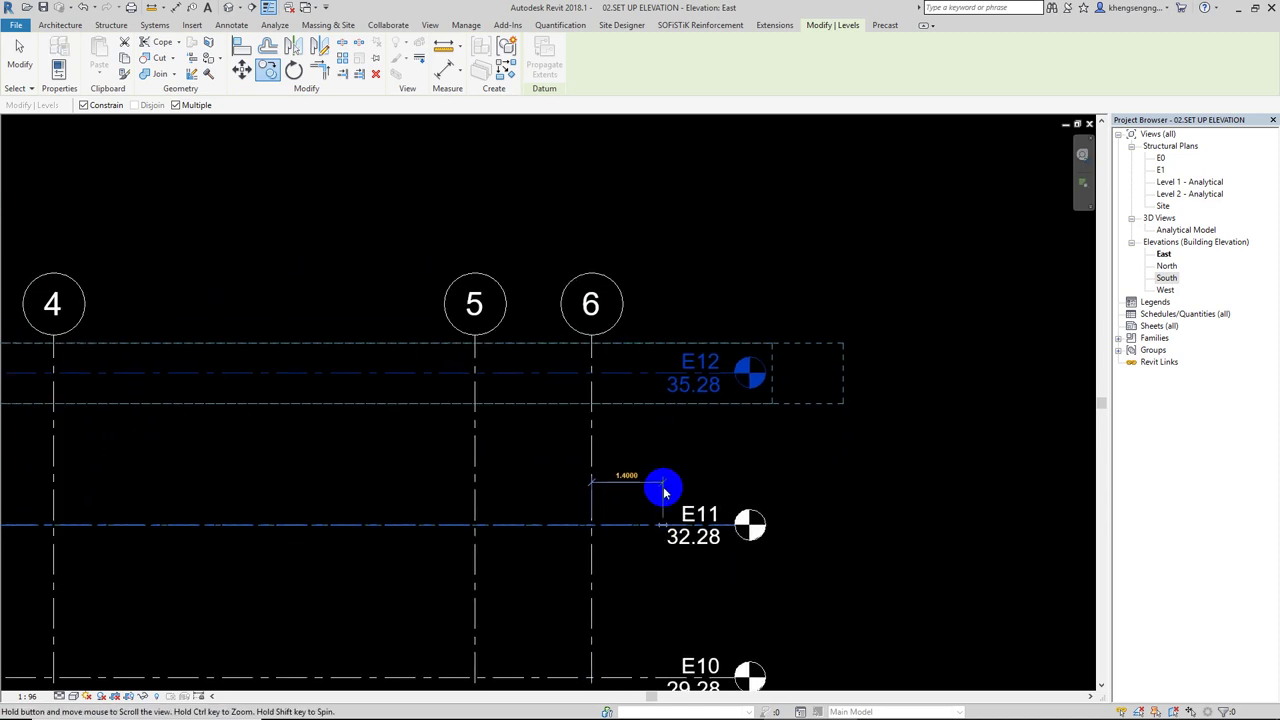
pyautogui.click(667, 375)
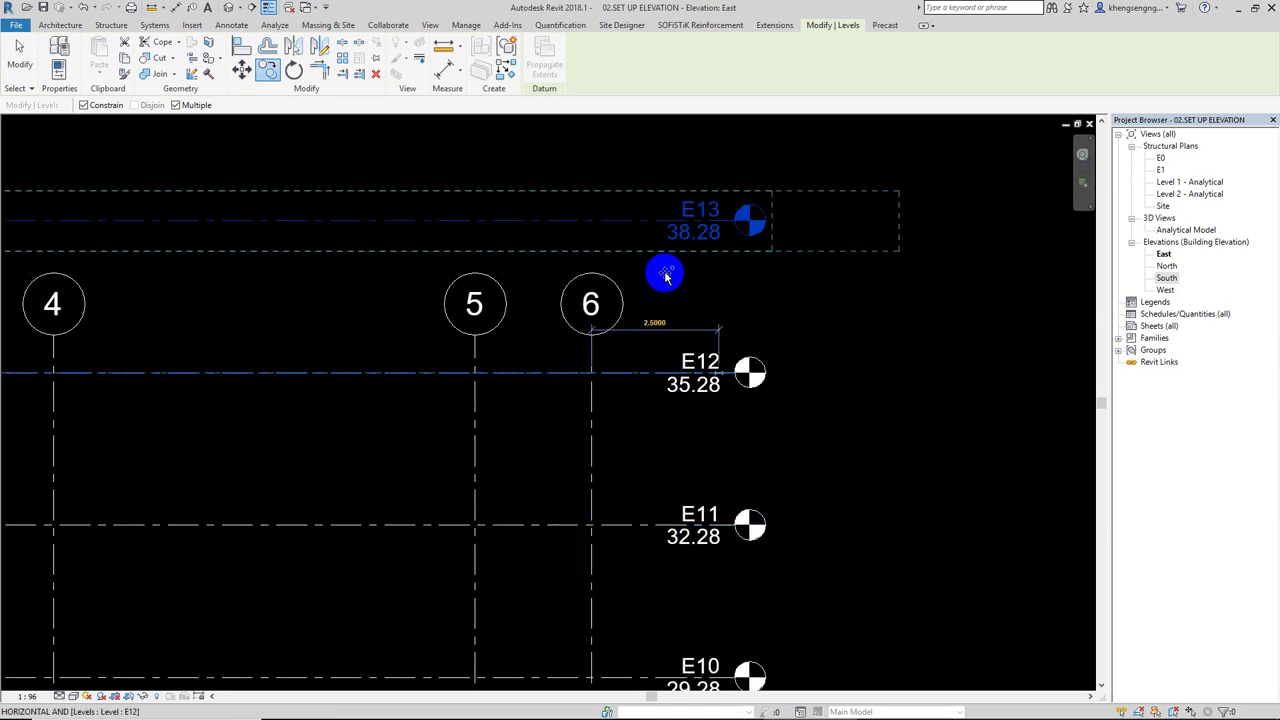
pyautogui.moveTo(658, 233)
pyautogui.mouseDown(button='middle')
pyautogui.moveTo(686, 349)
pyautogui.moveTo(664, 372)
pyautogui.mouseUp(button='middle')
pyautogui.click(686, 341)
pyautogui.click(668, 355)
pyautogui.click(668, 355)
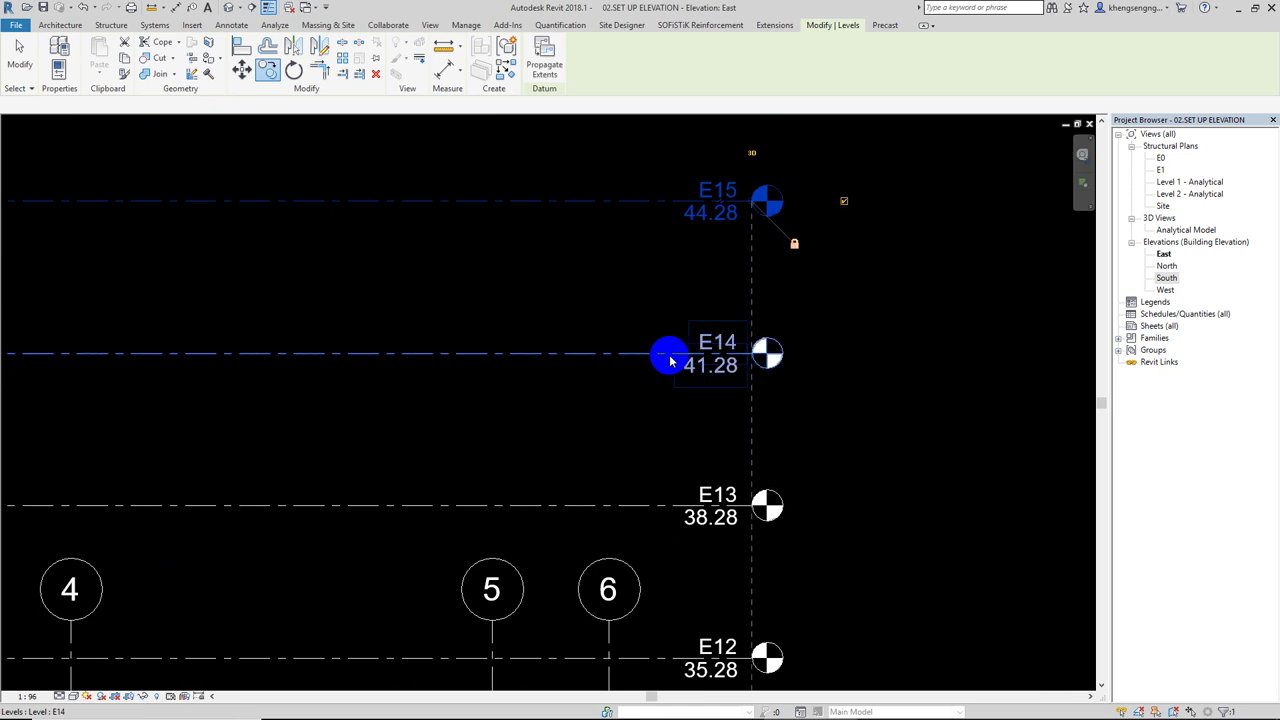
pyautogui.press('Escape')
pyautogui.press('Escape')
pyautogui.scroll(-5, 674, 486)
pyautogui.moveTo(674, 486); pyautogui.dragTo(801, 415, button='middle')
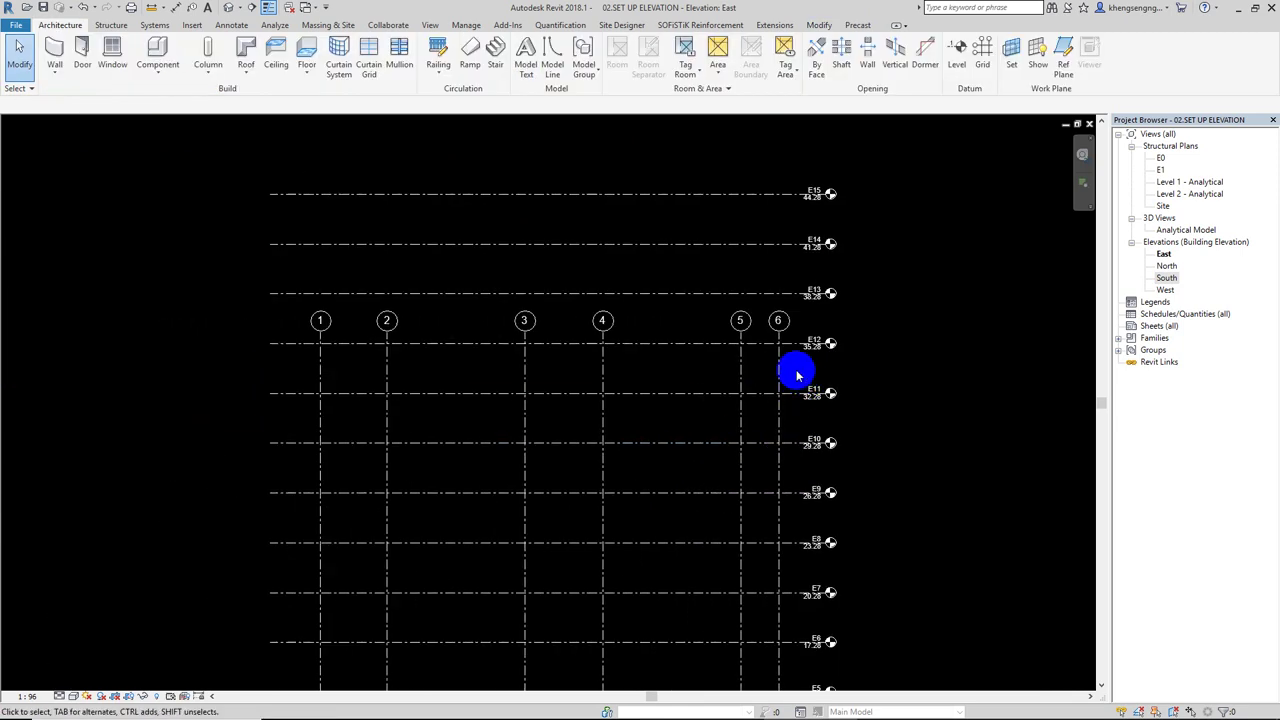
# Drag grid 1's head above E15 at 44.28 so grids 1–6 clear the top level
pyautogui.click(318, 385)
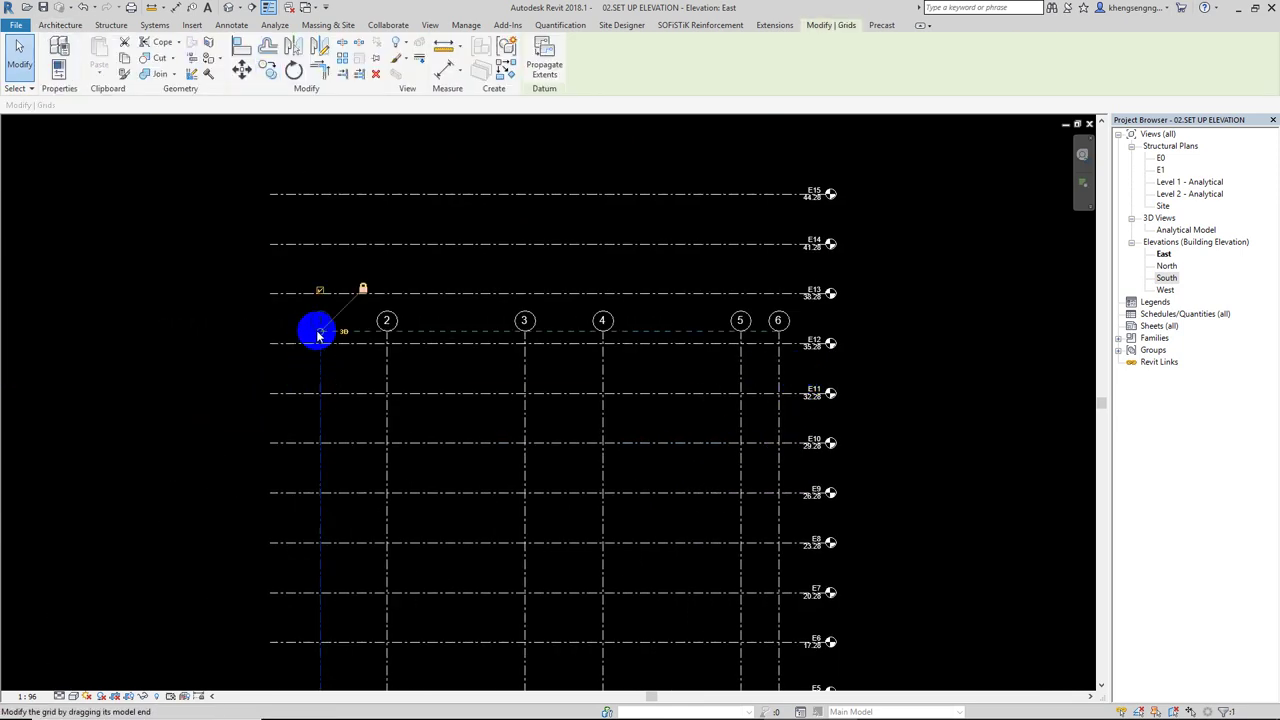
pyautogui.moveTo(318, 335); pyautogui.dragTo(320, 152)
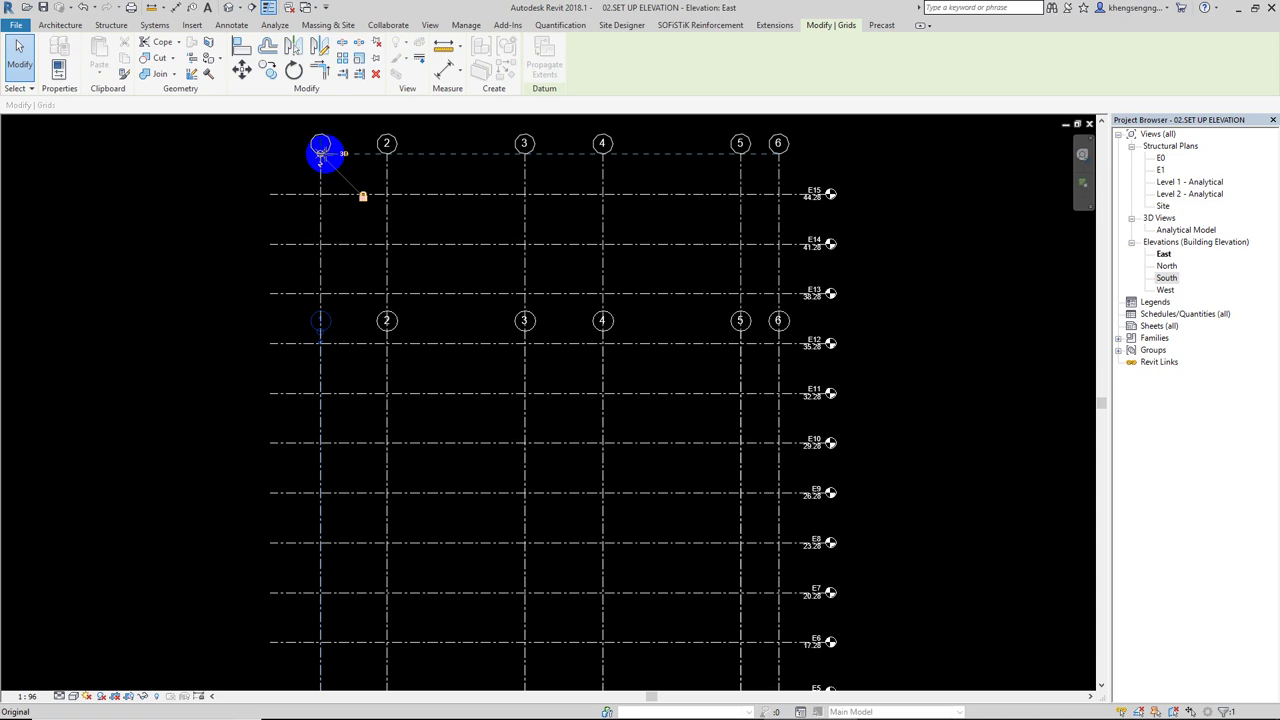
pyautogui.press('Escape')
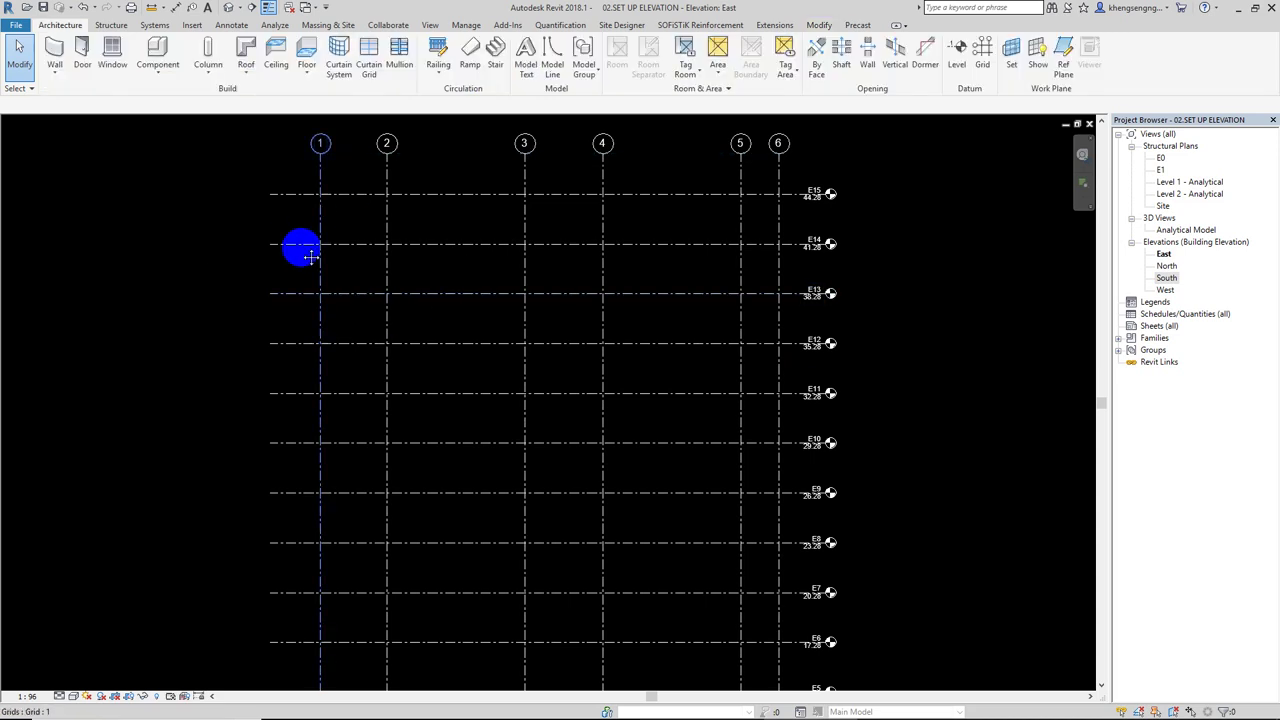
pyautogui.moveTo(311, 257); pyautogui.dragTo(295, 397, button='middle')
pyautogui.scroll(2, 717, 329)
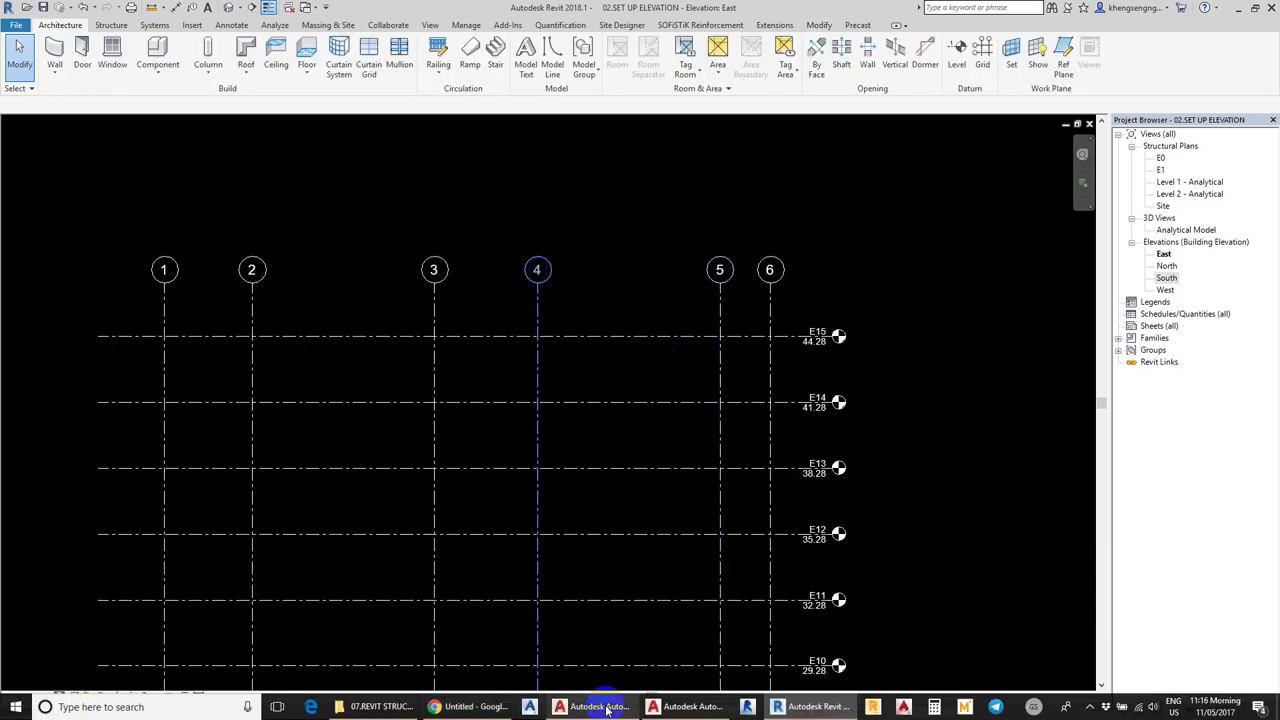
# Switch to AutoCAD and zoom into the ARCHITECT.dwg elevation drawing
pyautogui.click(680, 707)
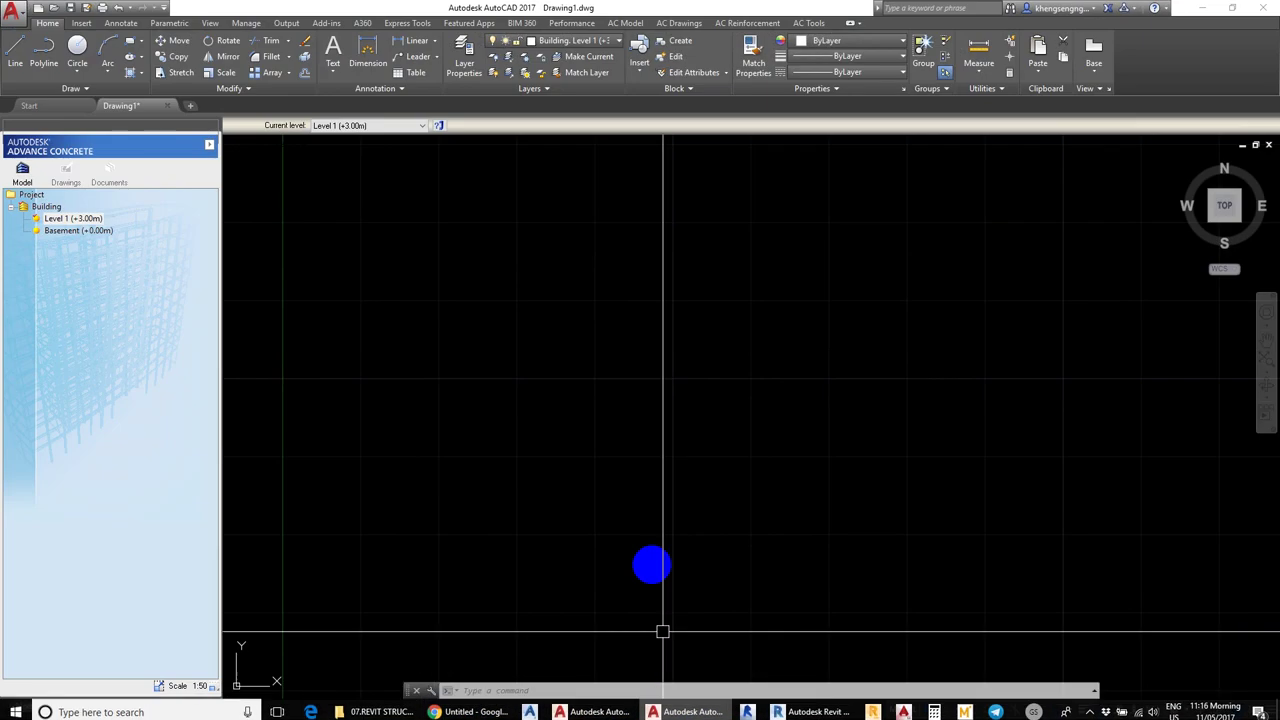
pyautogui.click(590, 707)
pyautogui.scroll(-1, 423, 471)
pyautogui.scroll(-2, 409, 420)
pyautogui.scroll(-1, 395, 422)
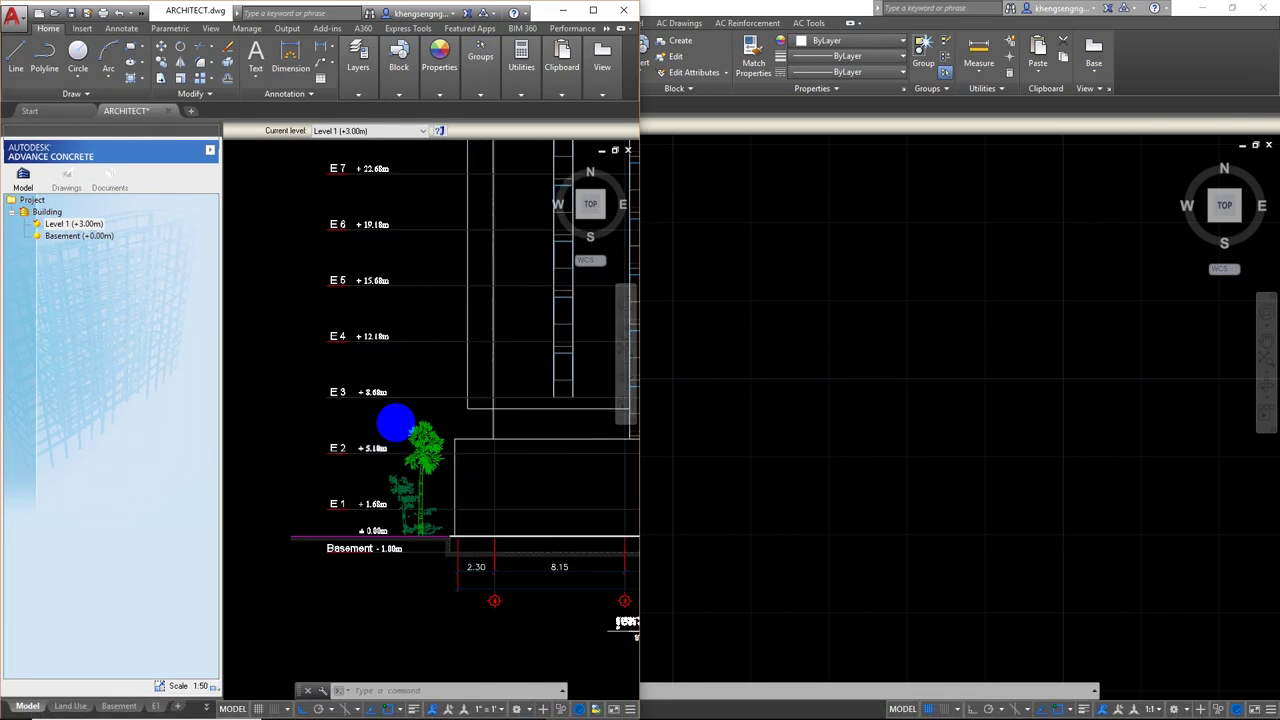
pyautogui.scroll(-3, 395, 422)
pyautogui.scroll(5, 403, 289)
# Check the roof-area level heights, minimize ARCHITECT.dwg, and close Drawing1 without saving
pyautogui.moveTo(403, 289)
pyautogui.mouseDown(button='middle')
pyautogui.moveTo(351, 406)
pyautogui.moveTo(208, 408)
pyautogui.mouseUp(button='middle')
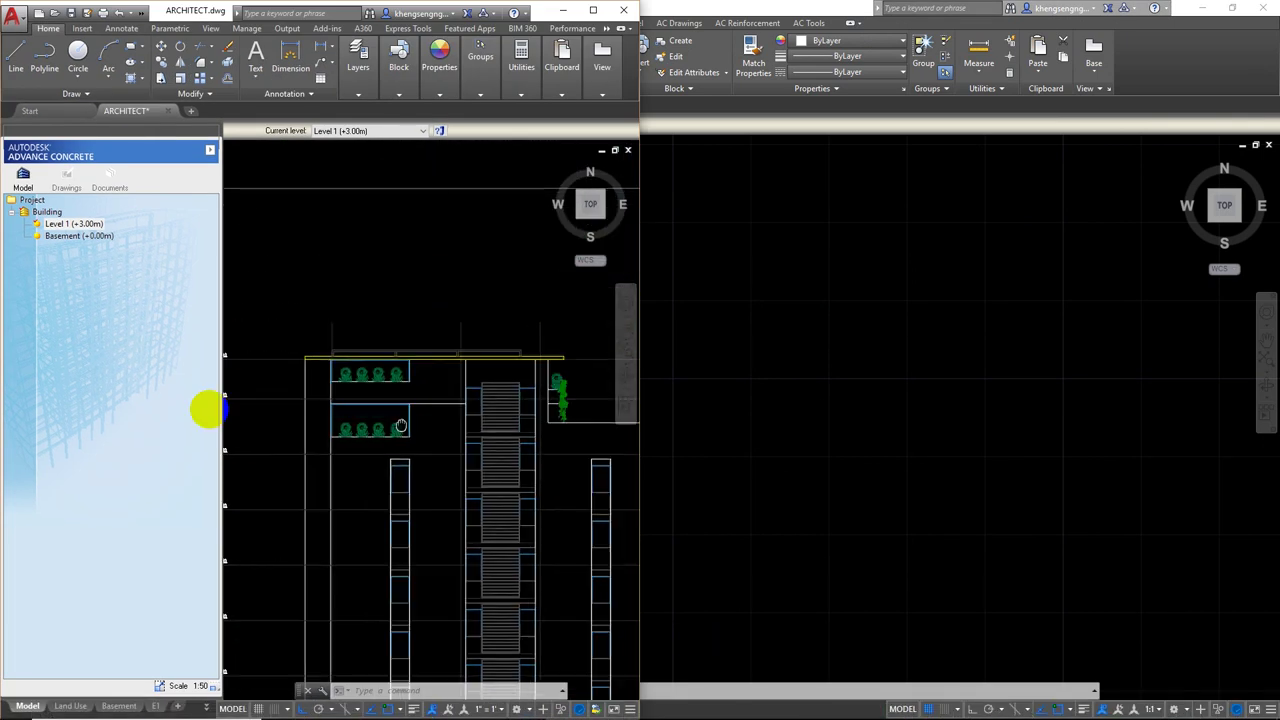
pyautogui.scroll(2, 520, 349)
pyautogui.scroll(2, 503, 394)
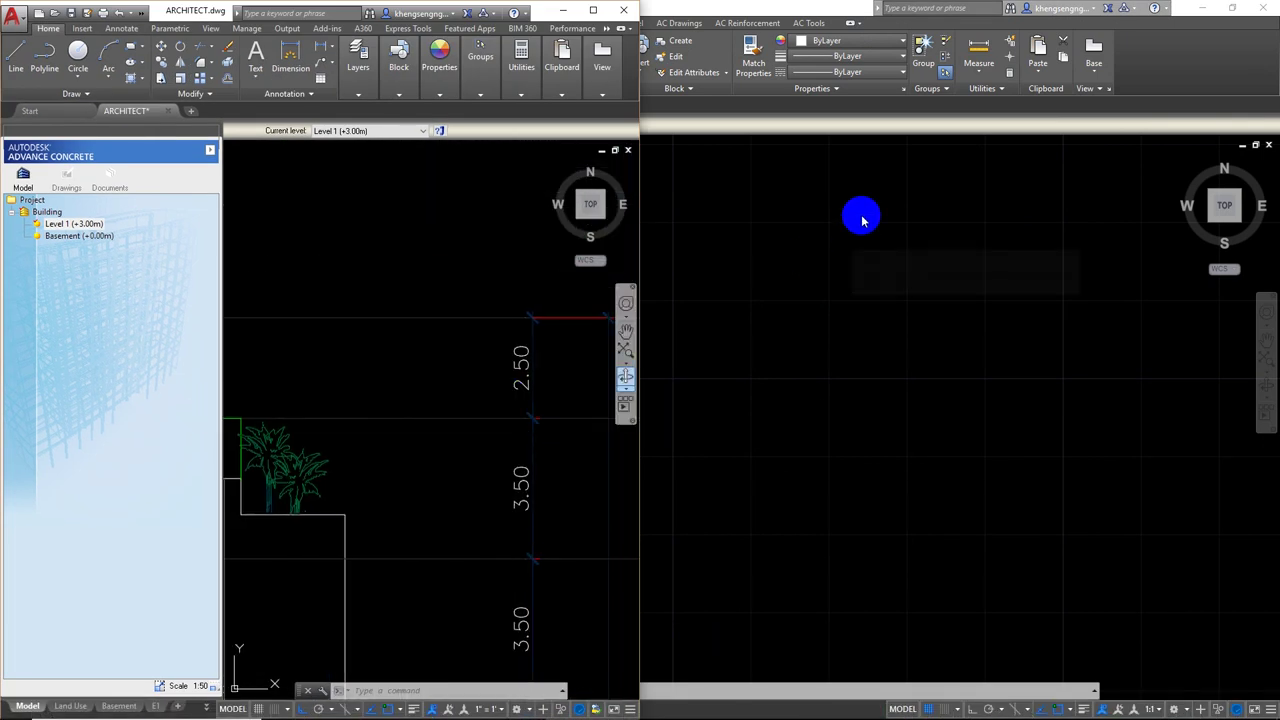
pyautogui.click(564, 9)
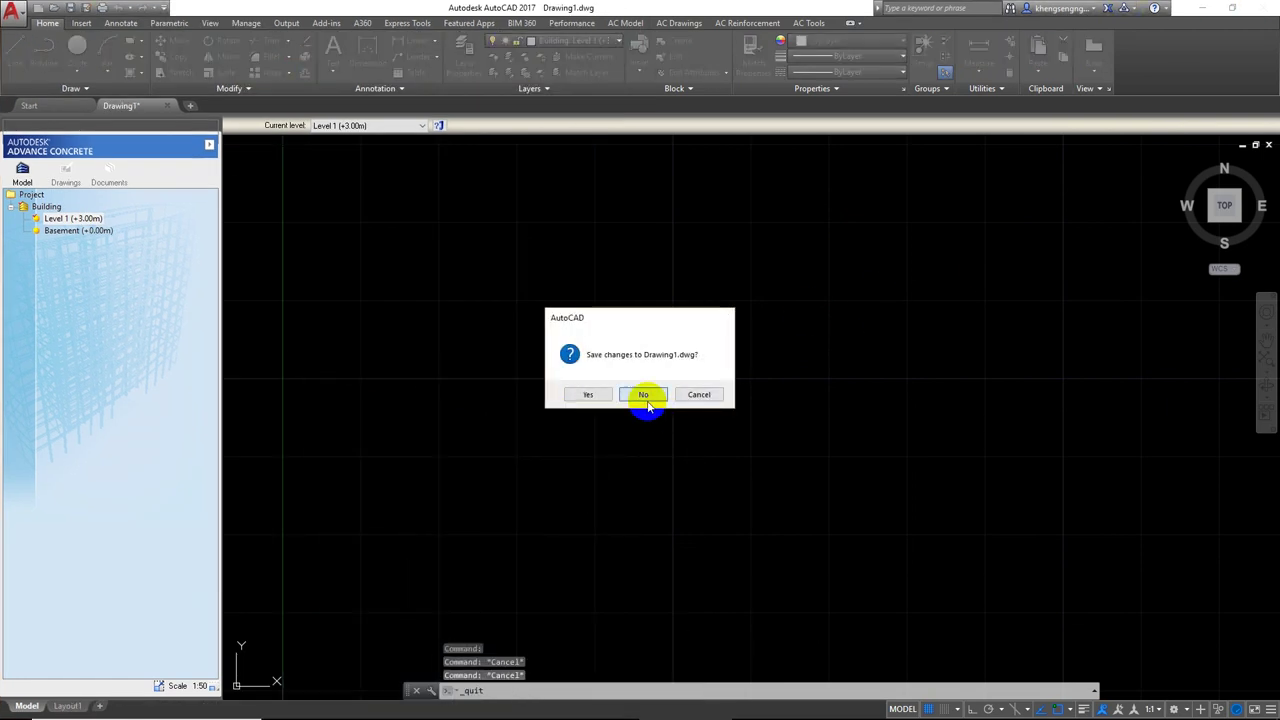
pyautogui.click(645, 400)
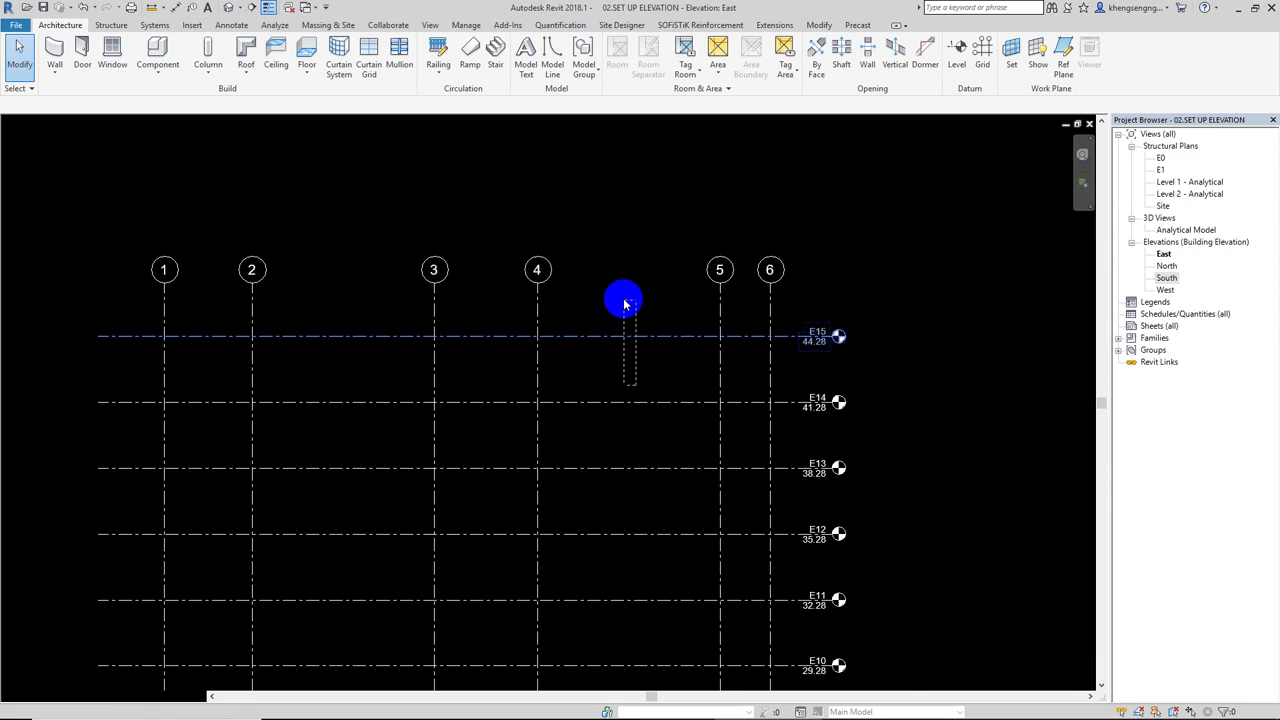
# Copy level E15 up 2.5 m to create level E16 at 46.78, then select grid 1
pyautogui.click(626, 336)
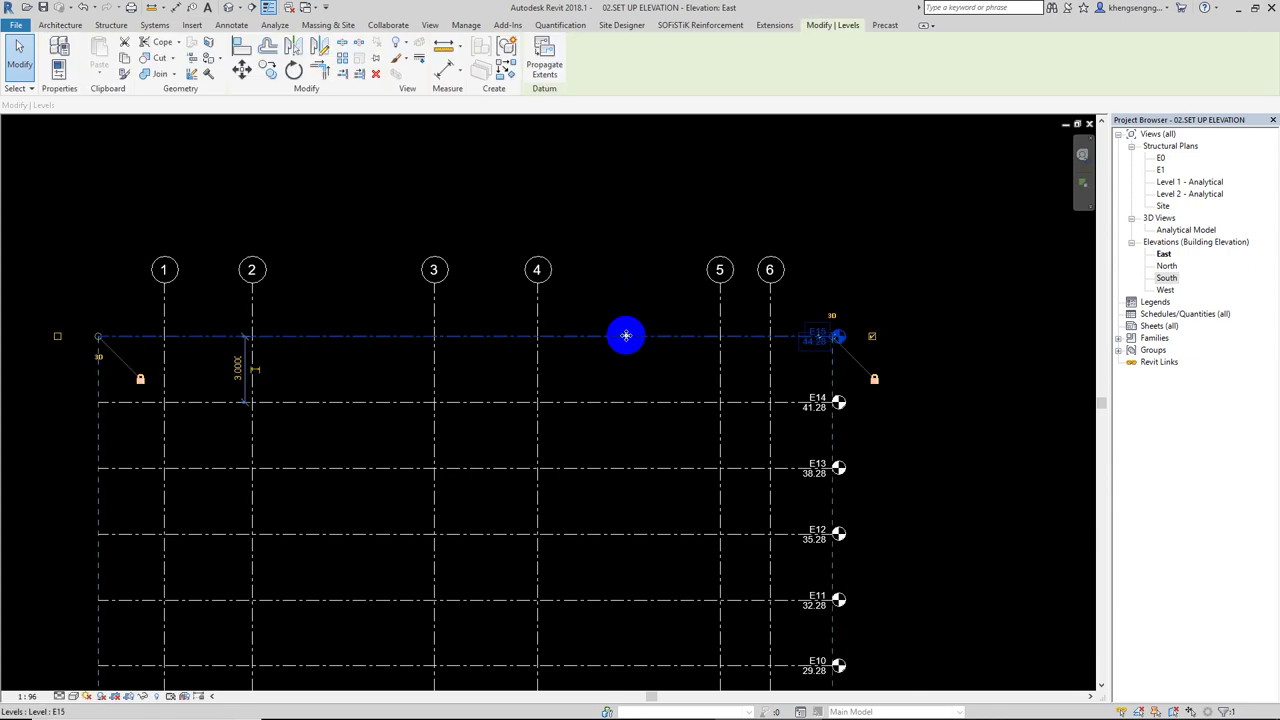
pyautogui.press('o')
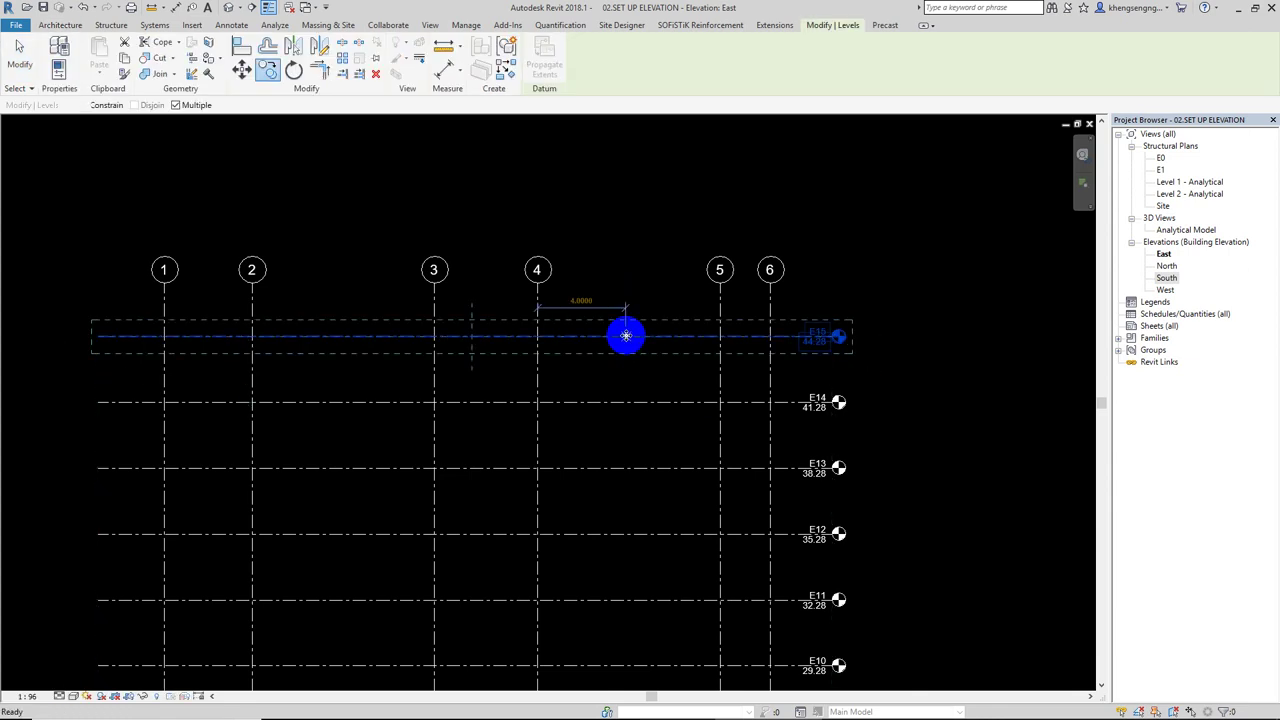
pyautogui.press('Escape')
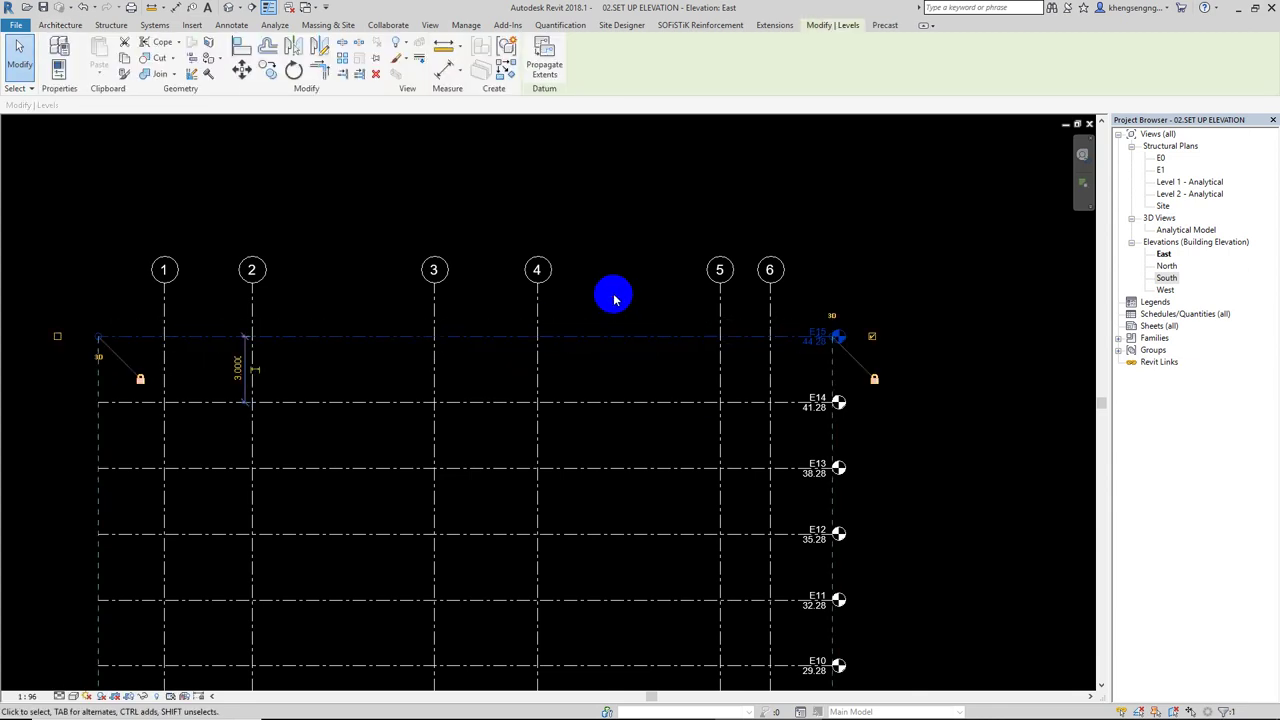
pyautogui.press('o')
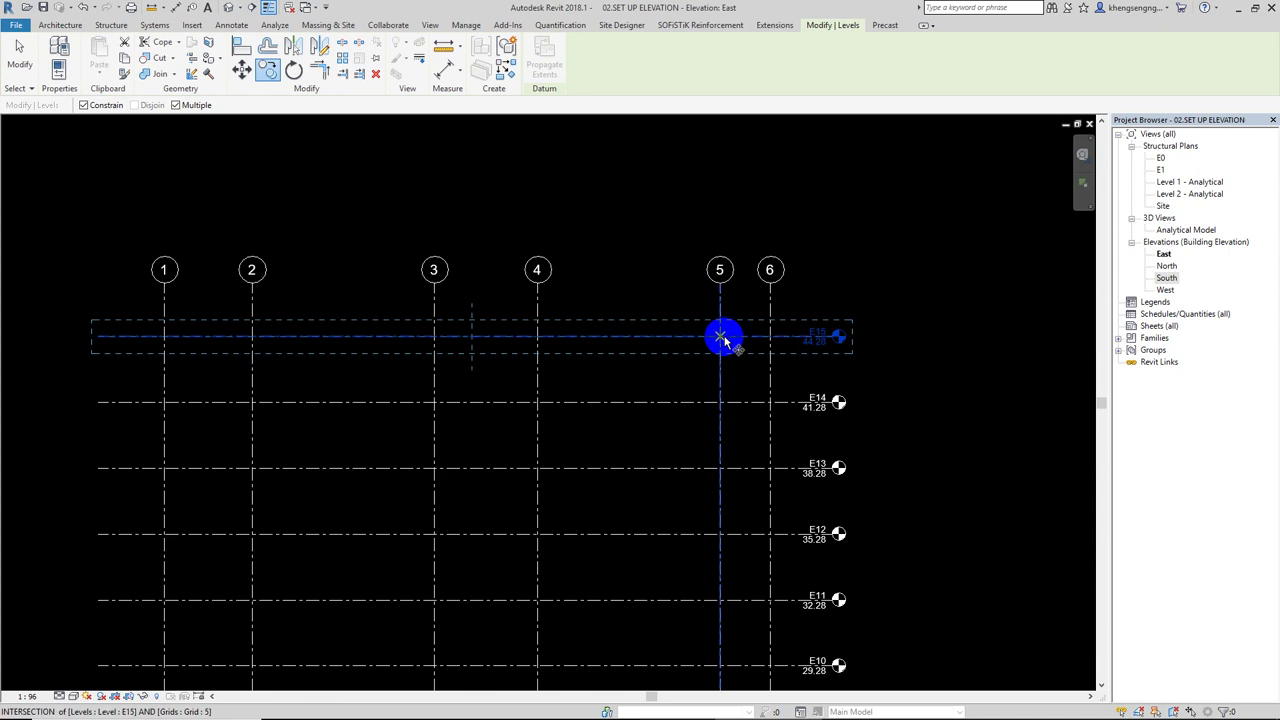
pyautogui.click(720, 337)
pyautogui.write('2.5')
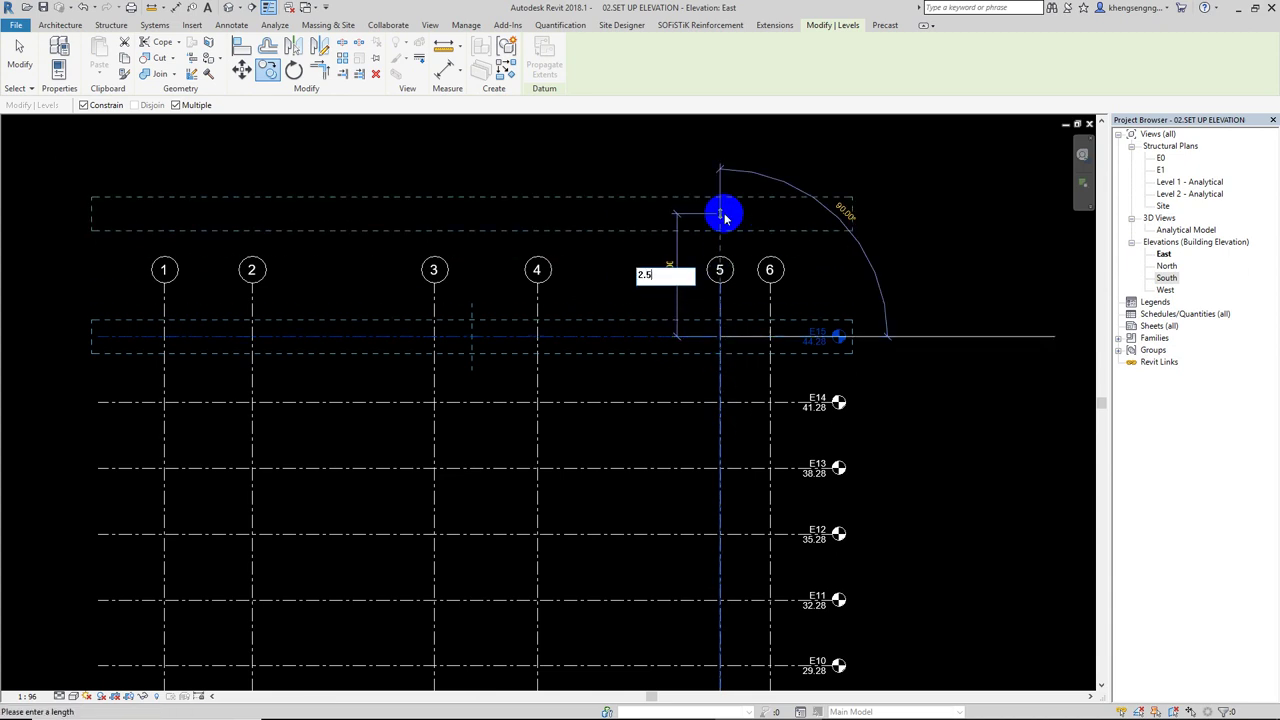
pyautogui.press('Return')
pyautogui.press('Escape')
pyautogui.press('Escape')
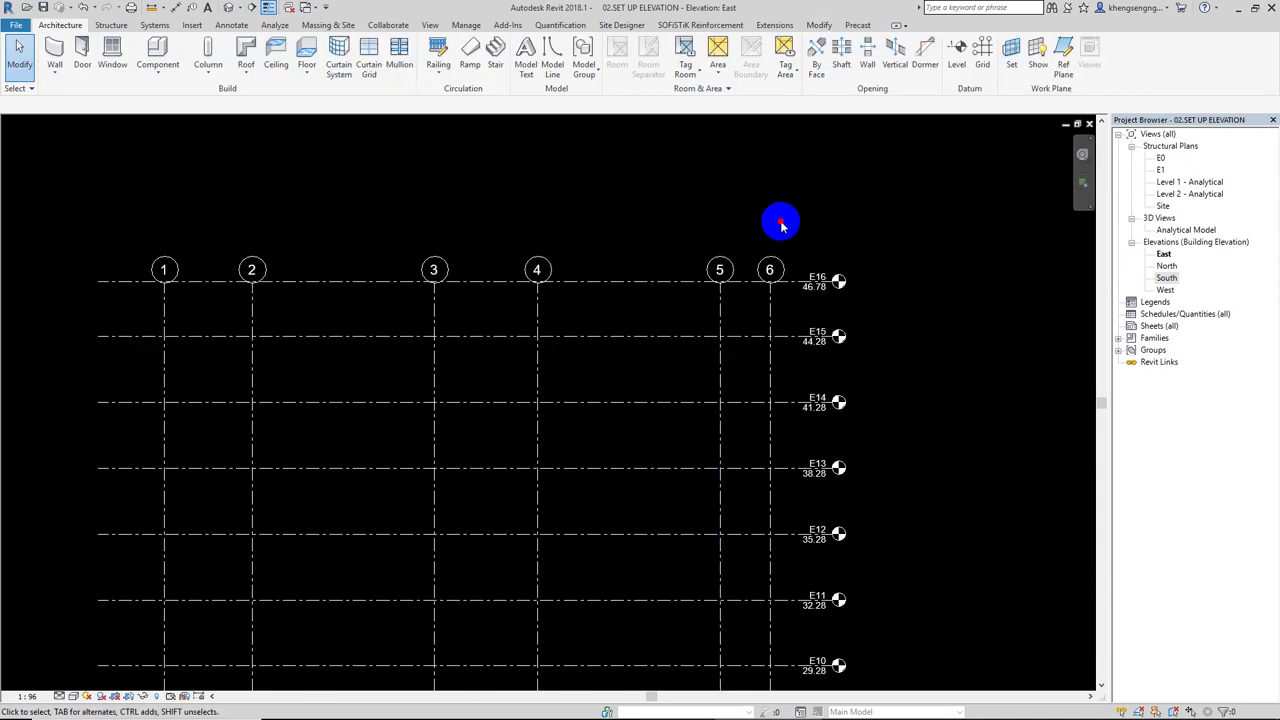
pyautogui.moveTo(790, 212)
pyautogui.mouseDown()
pyautogui.moveTo(136, 265)
pyautogui.moveTo(157, 263)
pyautogui.moveTo(164, 184)
pyautogui.mouseUp()
pyautogui.click(162, 280)
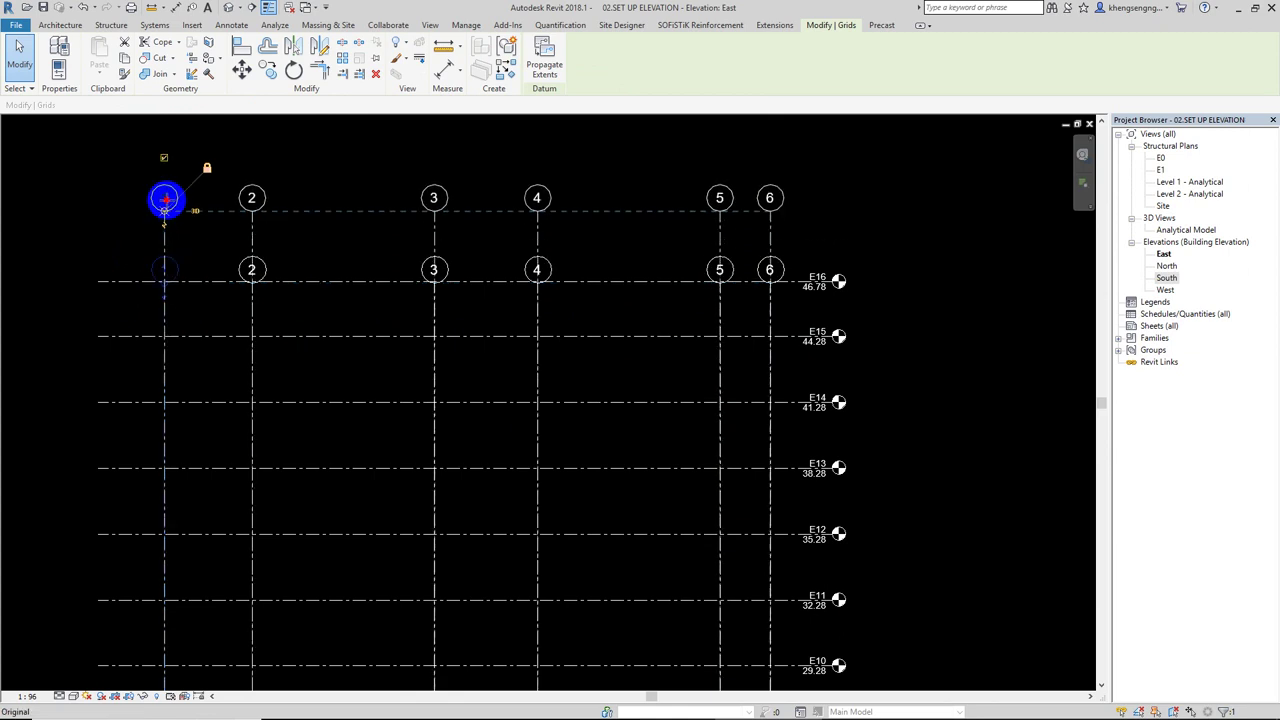
pyautogui.click(282, 251)
pyautogui.scroll(-3, 290, 260)
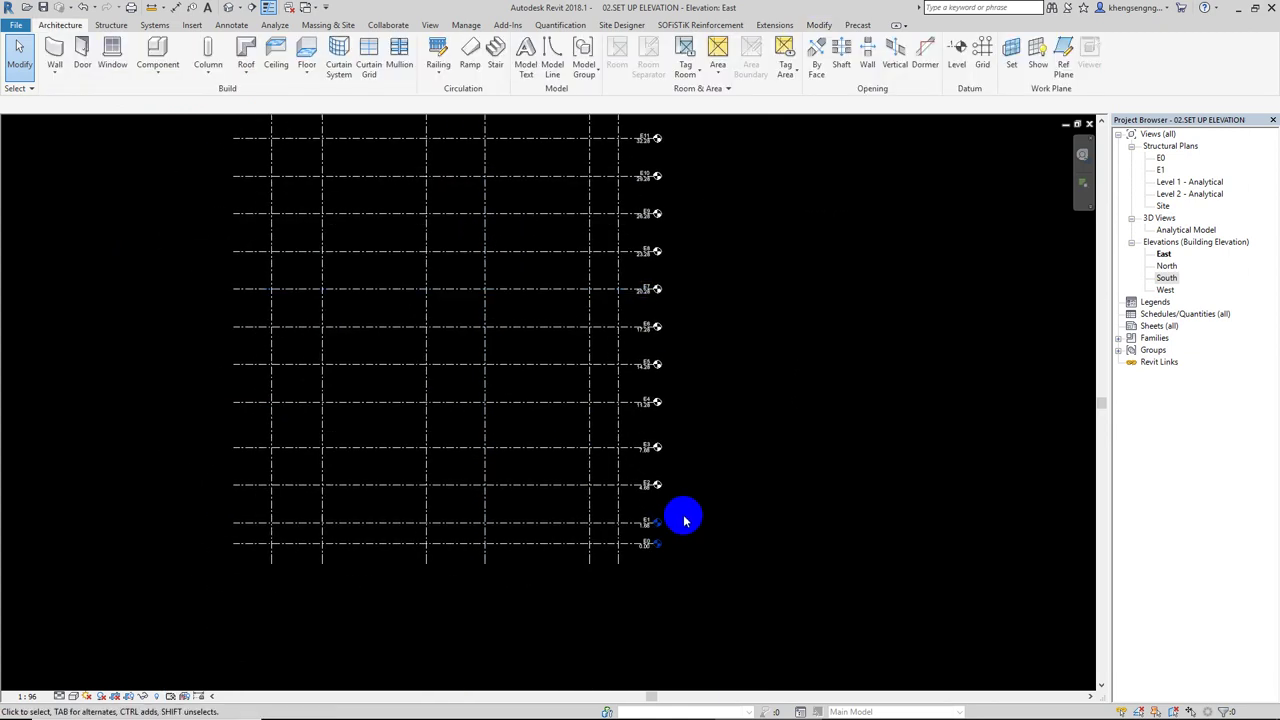
pyautogui.scroll(5, 686, 517)
pyautogui.moveTo(658, 527); pyautogui.dragTo(591, 391, button='middle')
pyautogui.scroll(2, 529, 357)
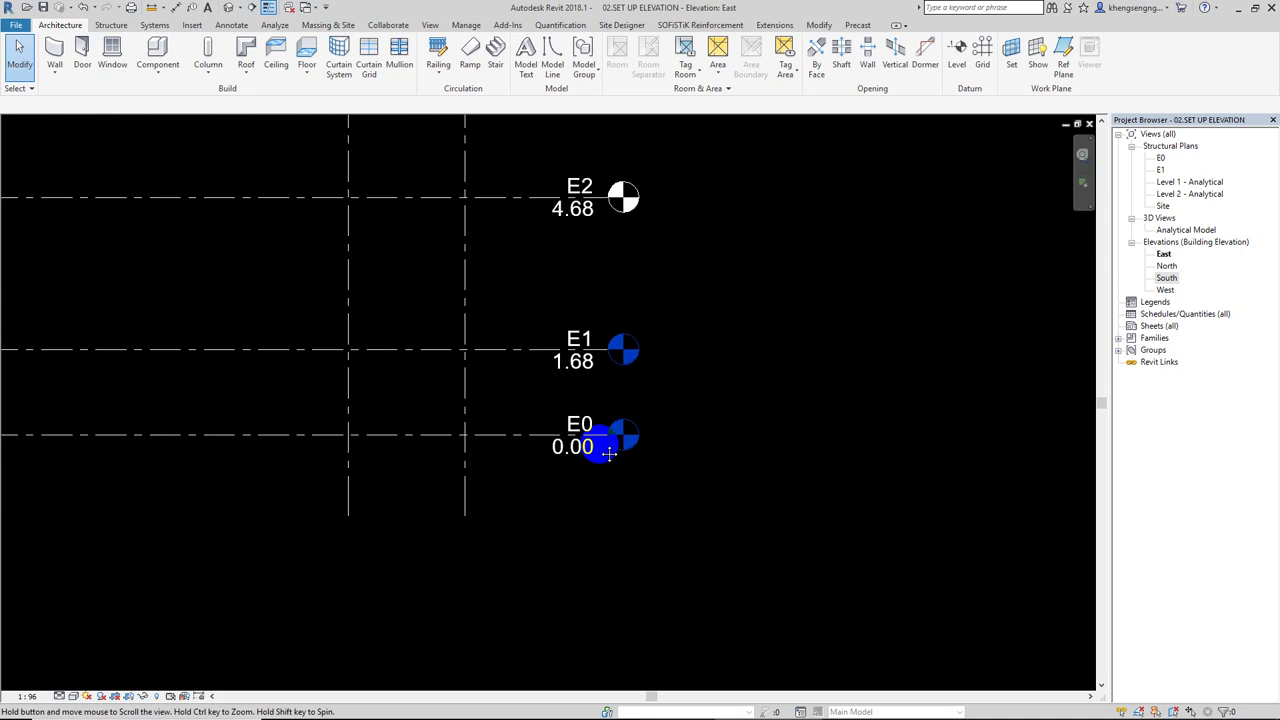
pyautogui.scroll(1, 640, 410)
pyautogui.moveTo(677, 369); pyautogui.dragTo(676, 443, button='middle')
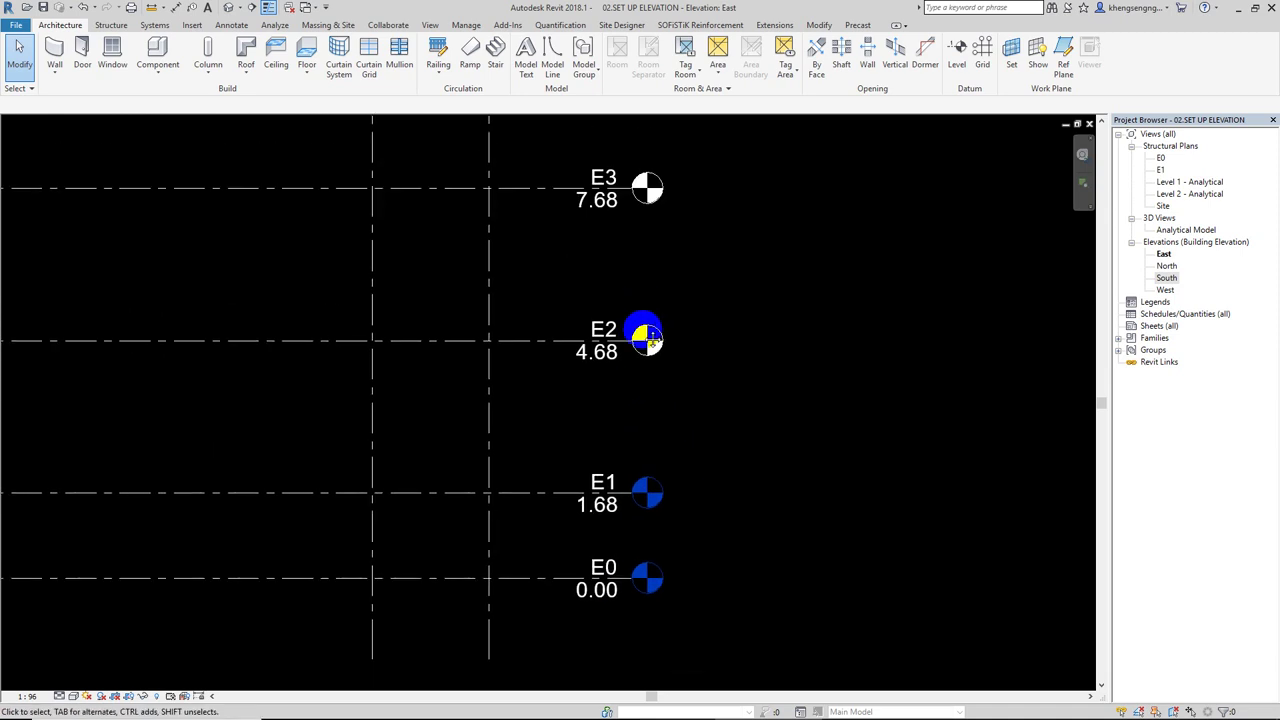
pyautogui.moveTo(643, 337); pyautogui.dragTo(648, 449, button='middle')
pyautogui.scroll(-2, 648, 449)
pyautogui.moveTo(674, 354); pyautogui.dragTo(672, 444, button='middle')
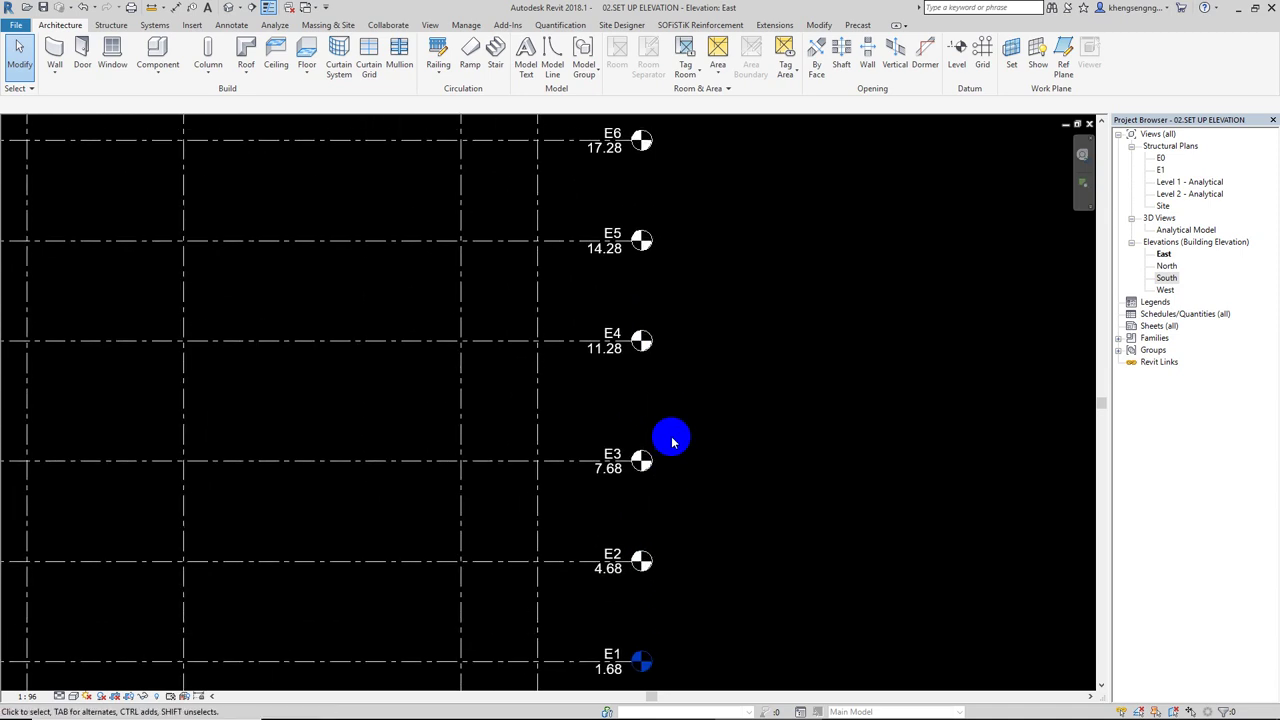
pyautogui.moveTo(664, 440)
pyautogui.mouseDown(button='middle')
pyautogui.moveTo(682, 374)
pyautogui.moveTo(684, 446)
pyautogui.mouseUp(button='middle')
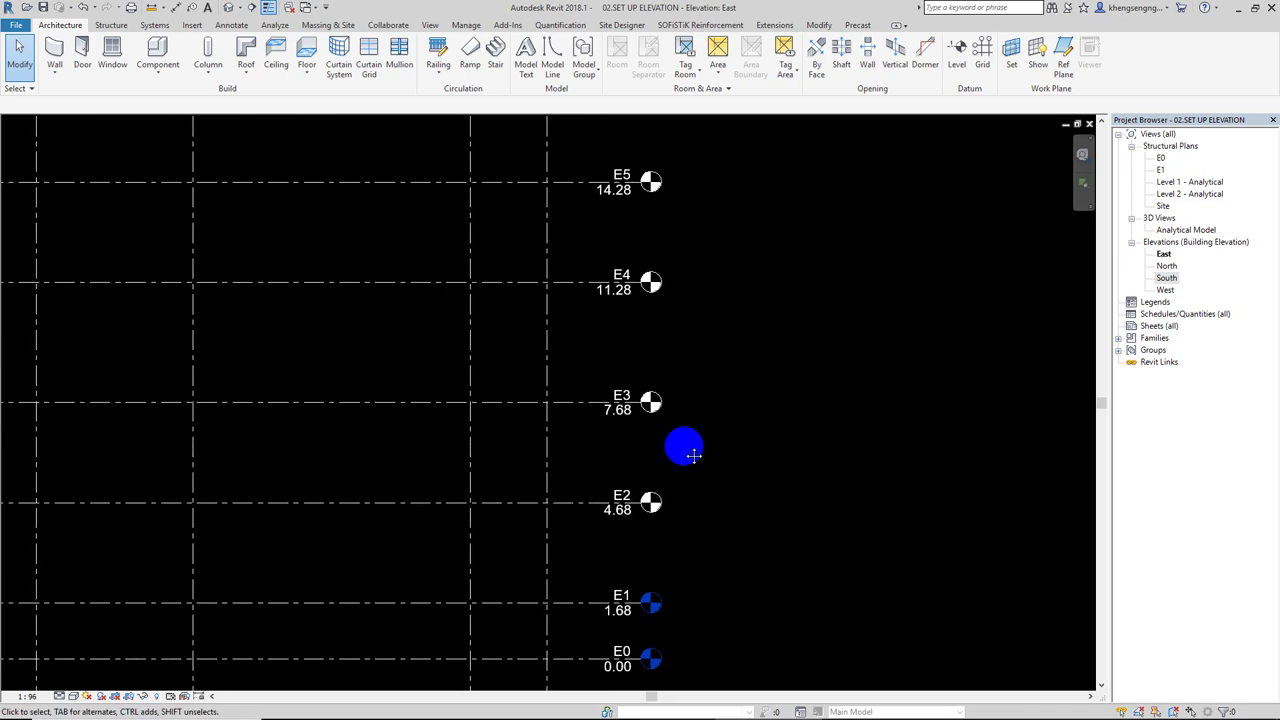
pyautogui.scroll(1, 668, 555)
pyautogui.scroll(1, 668, 555)
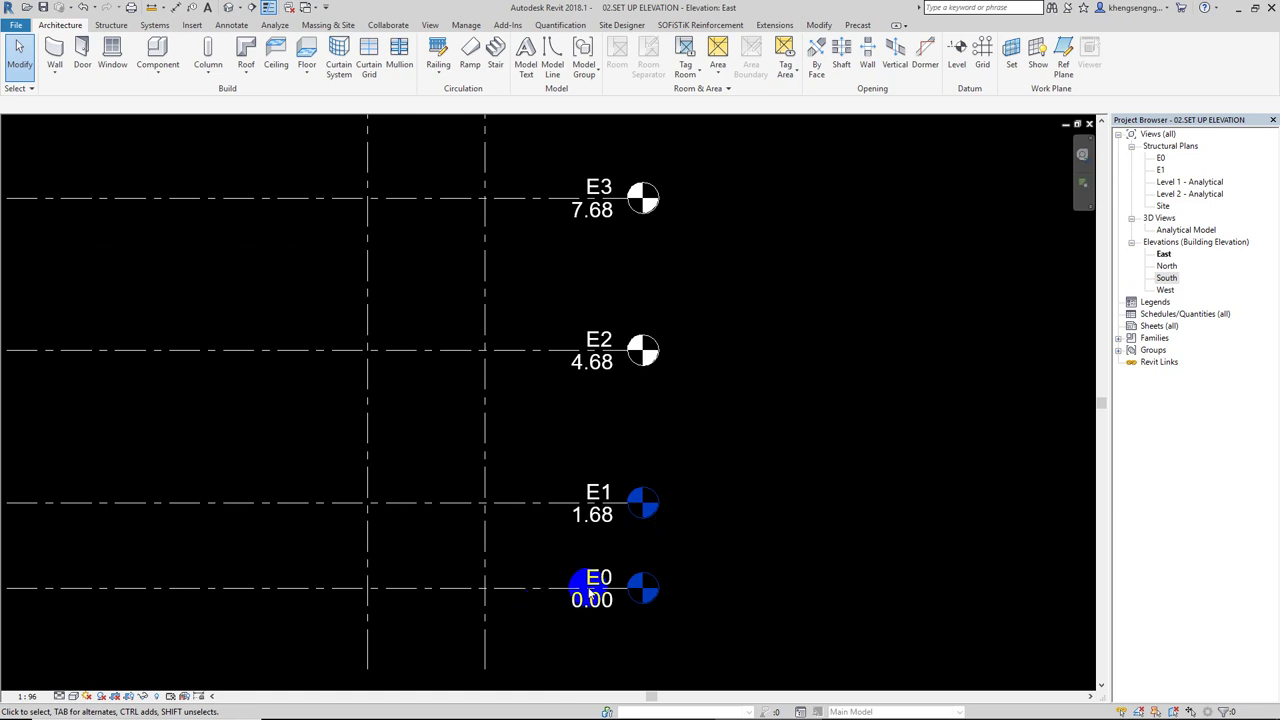
pyautogui.moveTo(698, 447); pyautogui.dragTo(663, 423, button='middle')
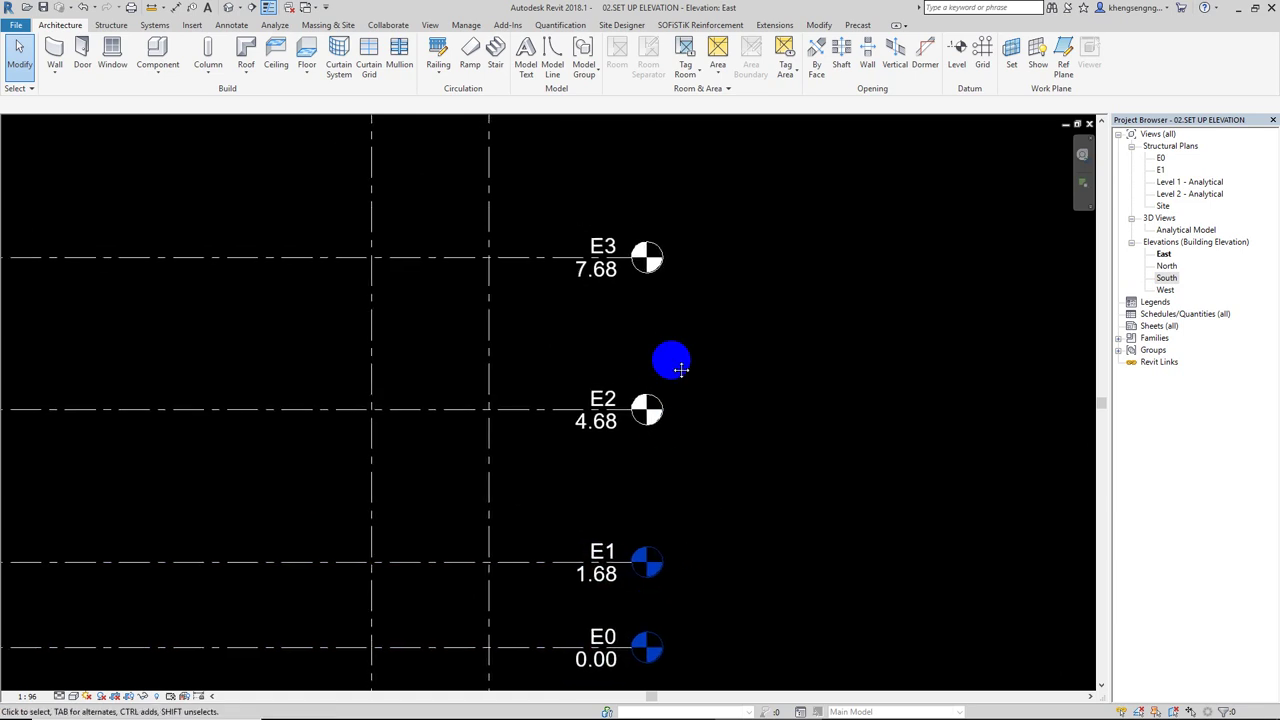
pyautogui.moveTo(674, 363); pyautogui.dragTo(609, 322, button='middle')
pyautogui.moveTo(633, 276); pyautogui.dragTo(630, 431, button='middle')
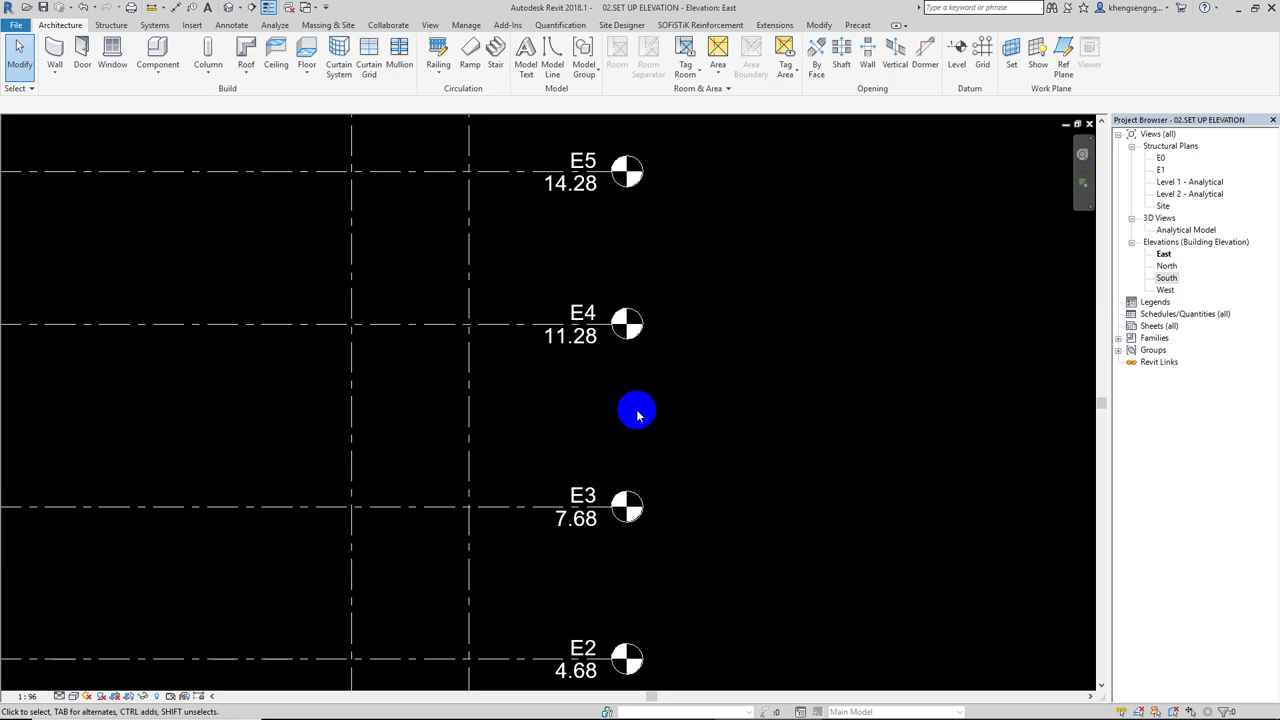
pyautogui.scroll(-1, 660, 397)
pyautogui.scroll(-2, 660, 397)
pyautogui.scroll(-1, 720, 385)
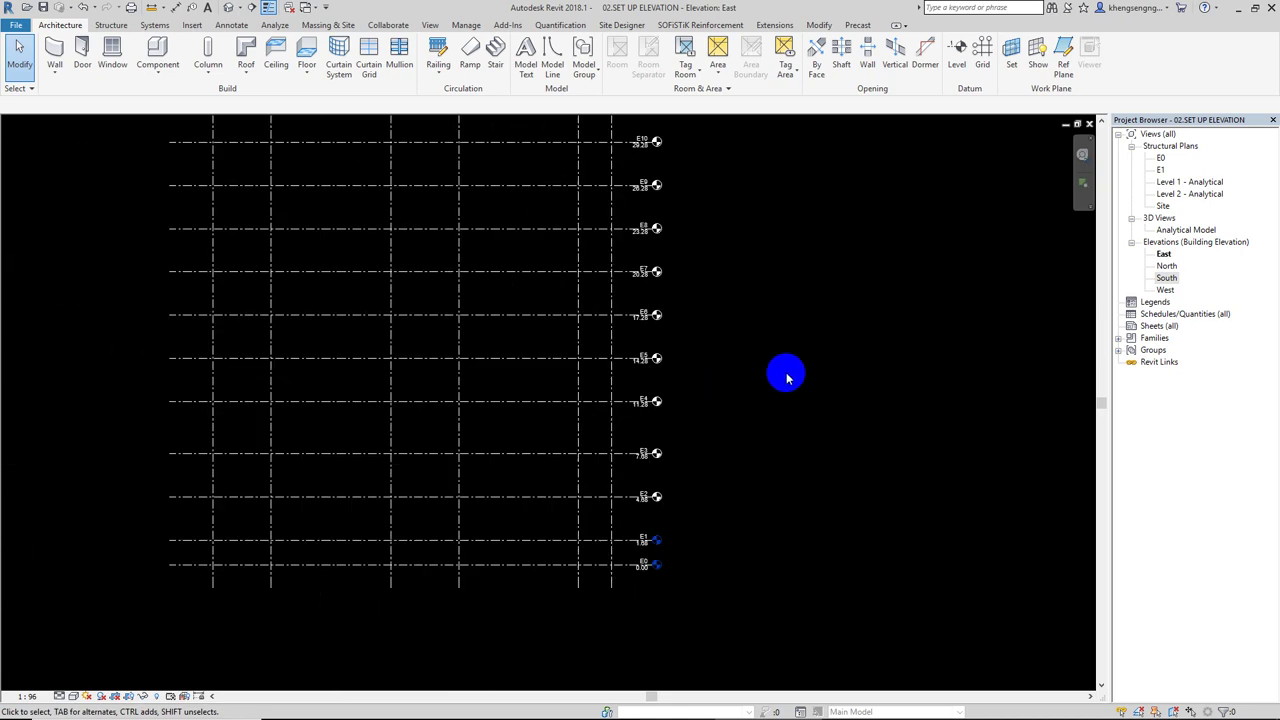
pyautogui.moveTo(786, 371); pyautogui.dragTo(850, 397, button='middle')
pyautogui.middleClick(850, 396)
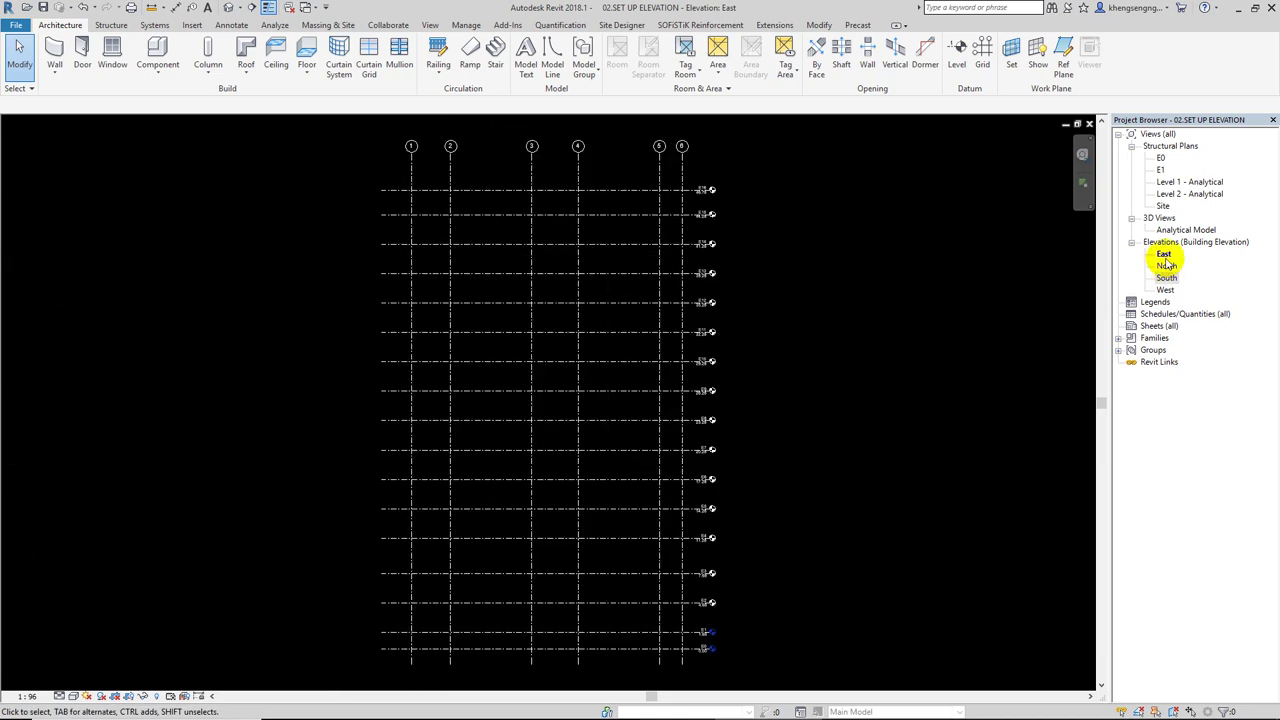
pyautogui.middleClick(975, 312)
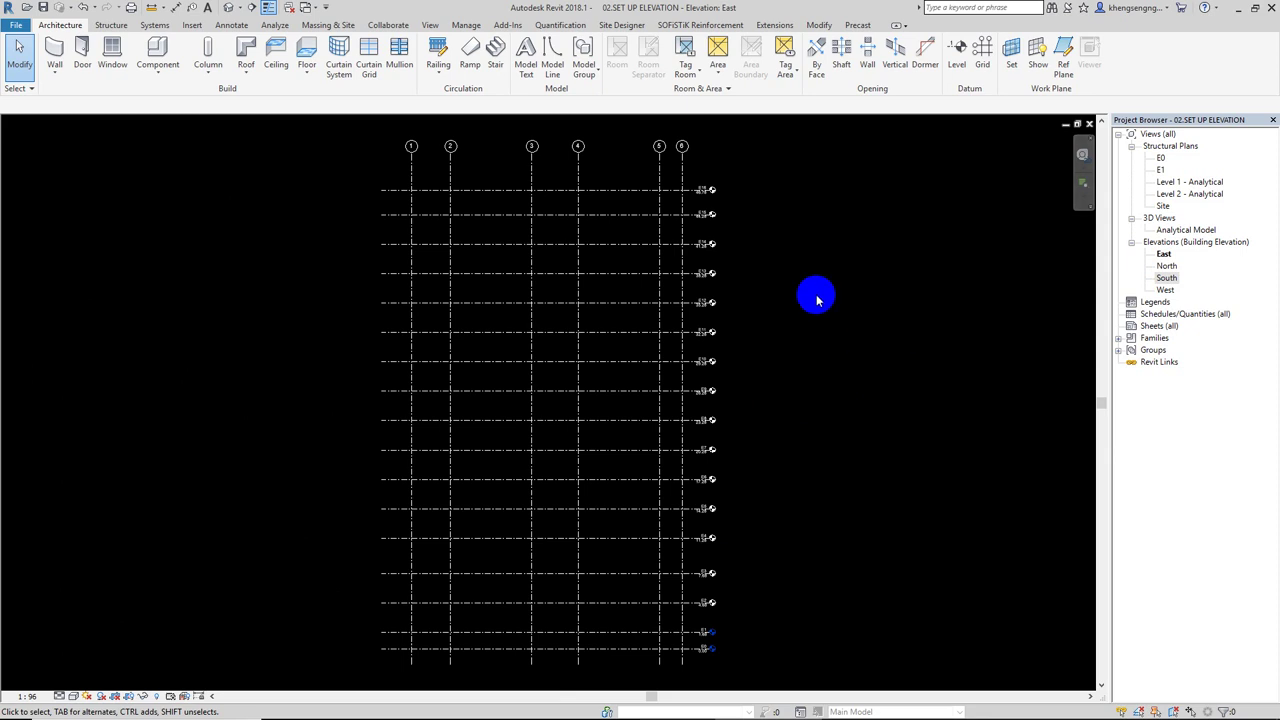
# In the North elevation, extend grids A–E upward past level E16
pyautogui.doubleClick(1167, 266)
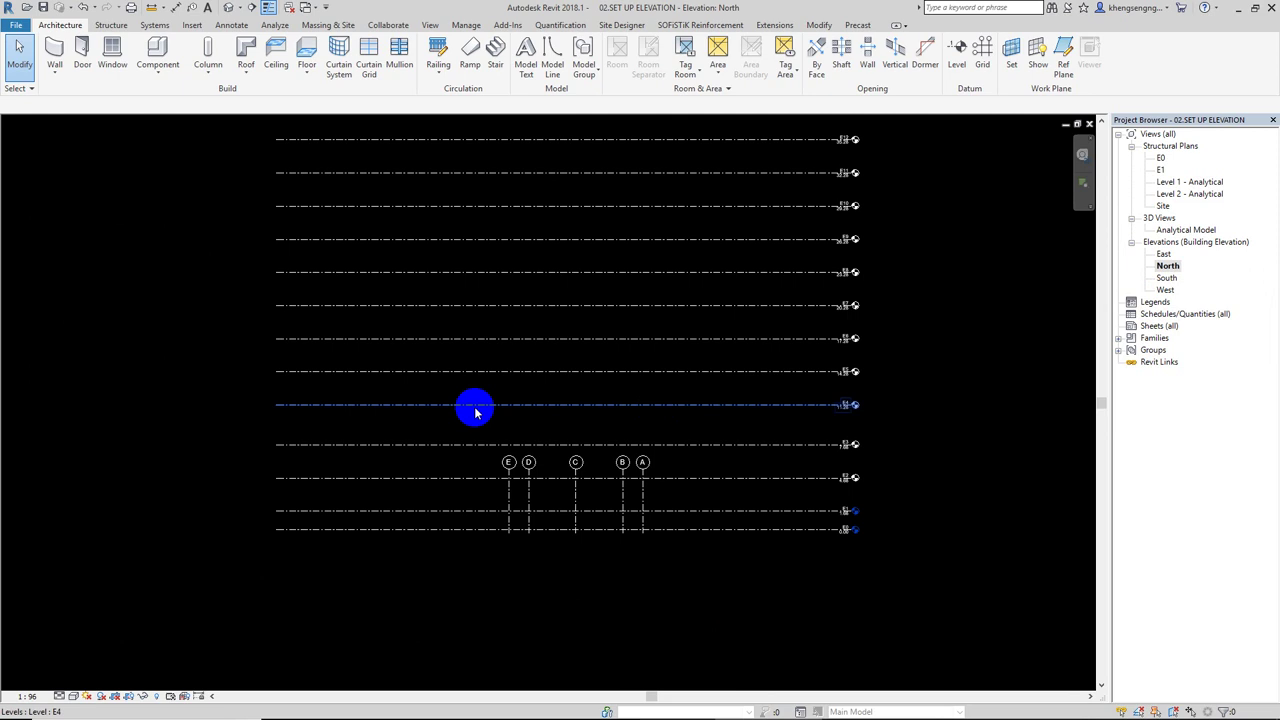
pyautogui.scroll(2, 520, 440)
pyautogui.moveTo(738, 477); pyautogui.dragTo(583, 466)
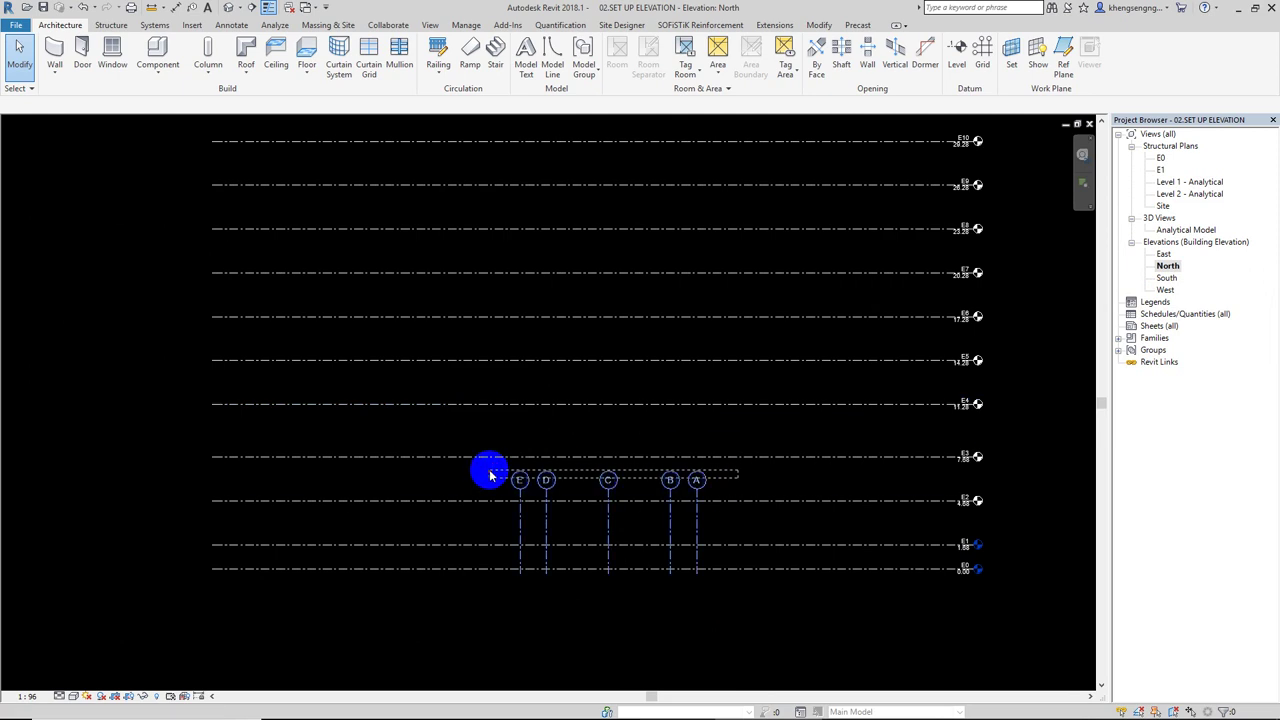
pyautogui.scroll(-3, 571, 534)
pyautogui.click(648, 538)
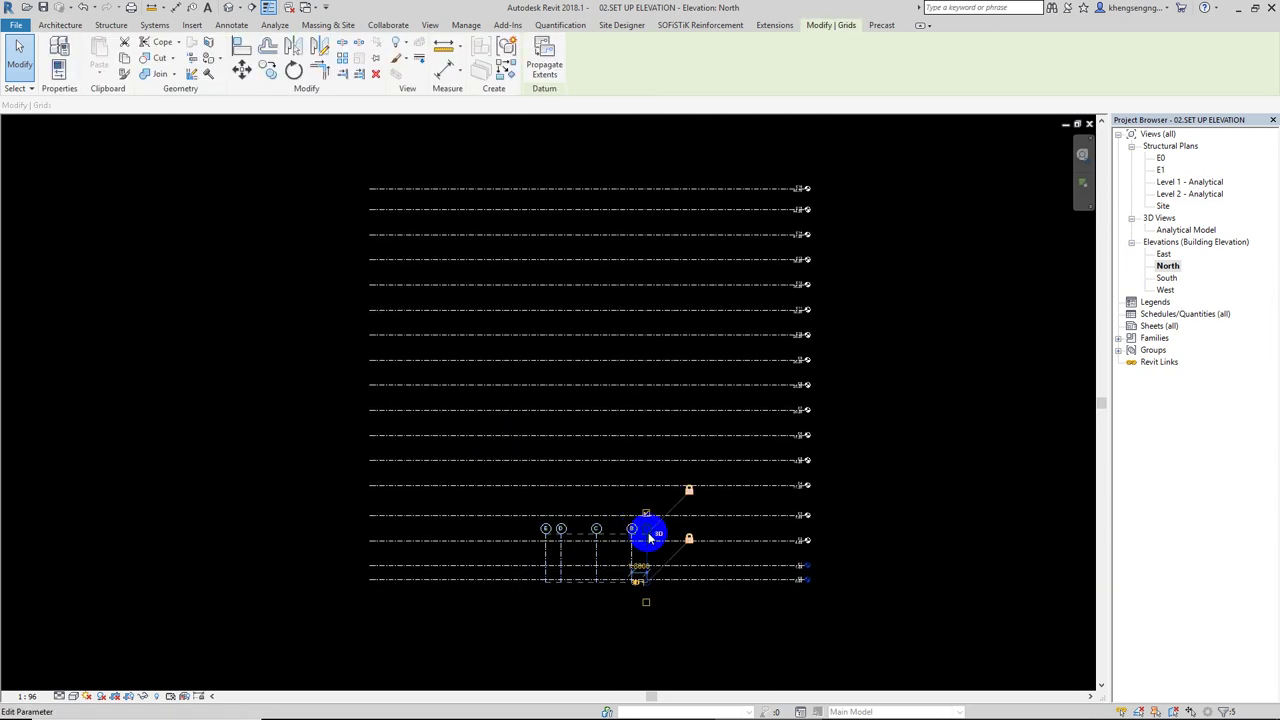
pyautogui.moveTo(650, 538); pyautogui.dragTo(667, 173)
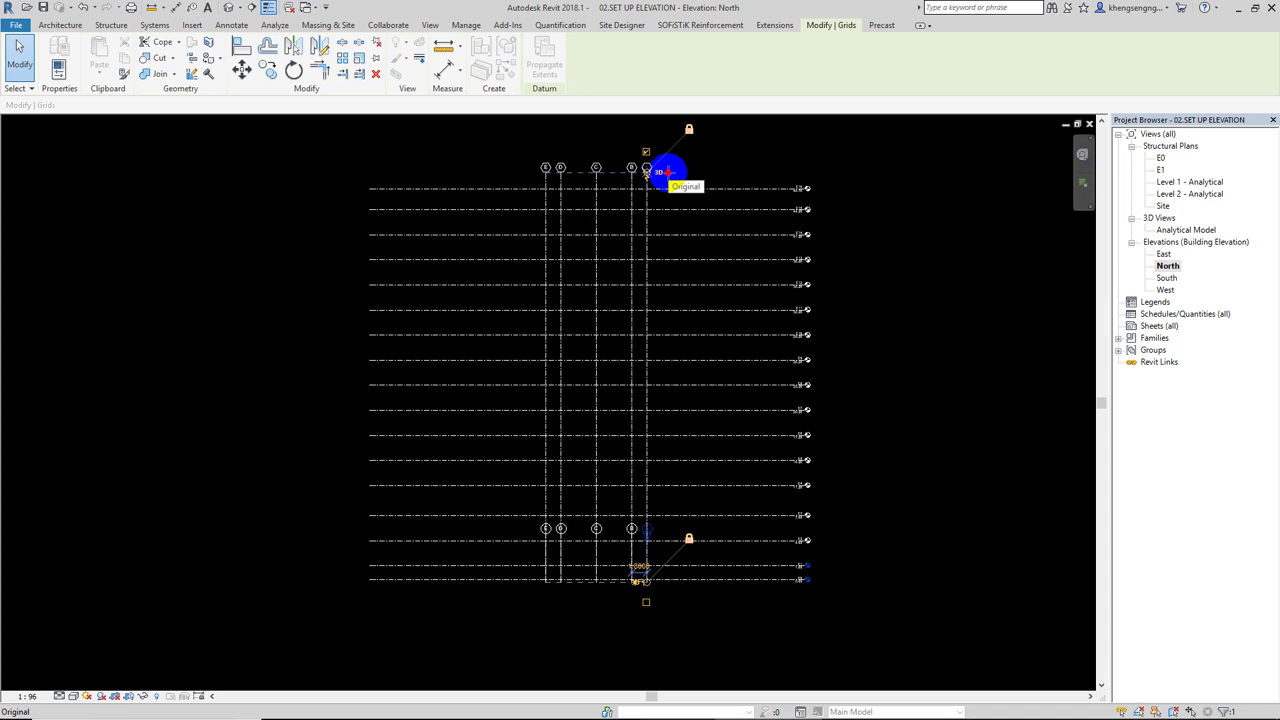
pyautogui.click(880, 289)
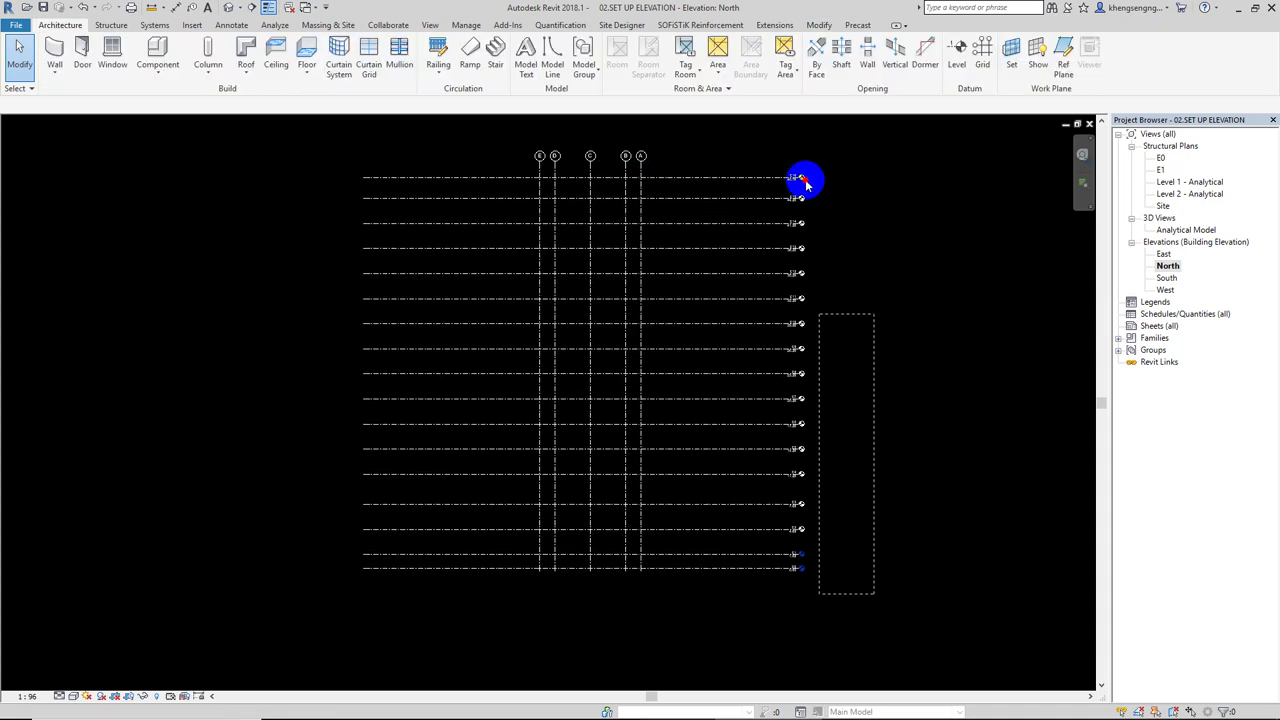
# Pull the right and left ends of the level lines in toward the grids
pyautogui.click(752, 178)
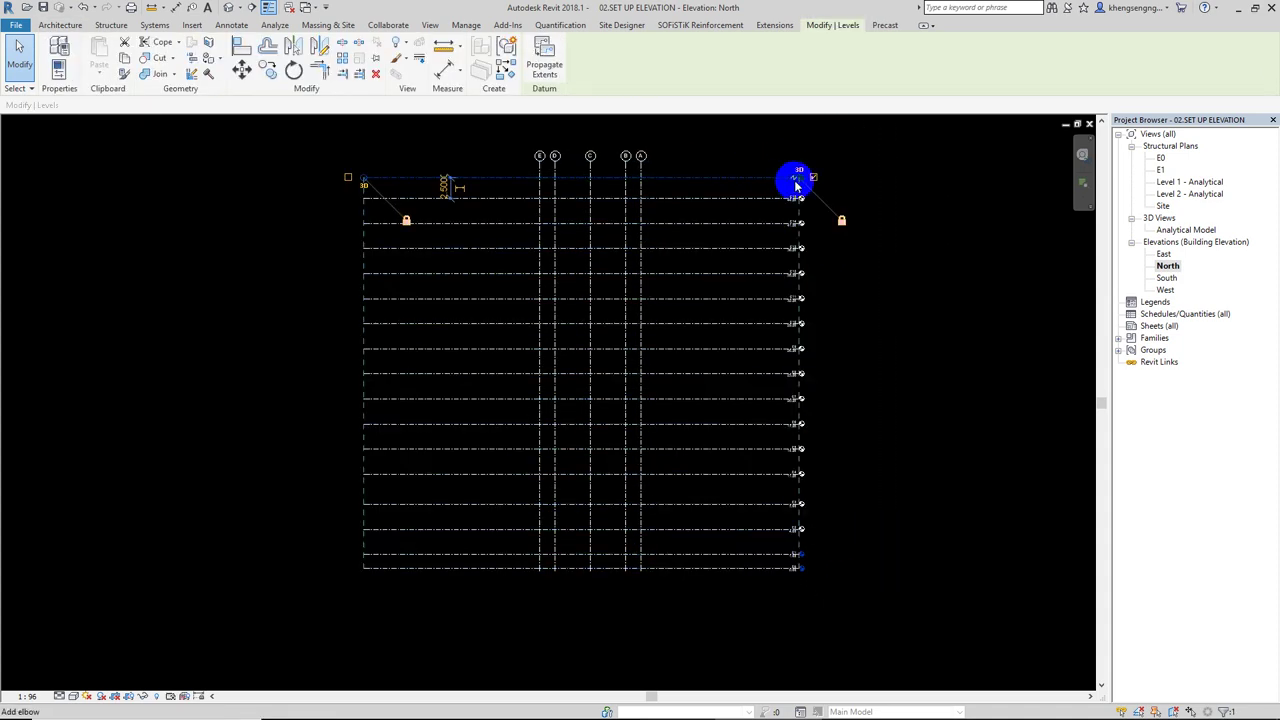
pyautogui.moveTo(799, 181); pyautogui.dragTo(684, 177)
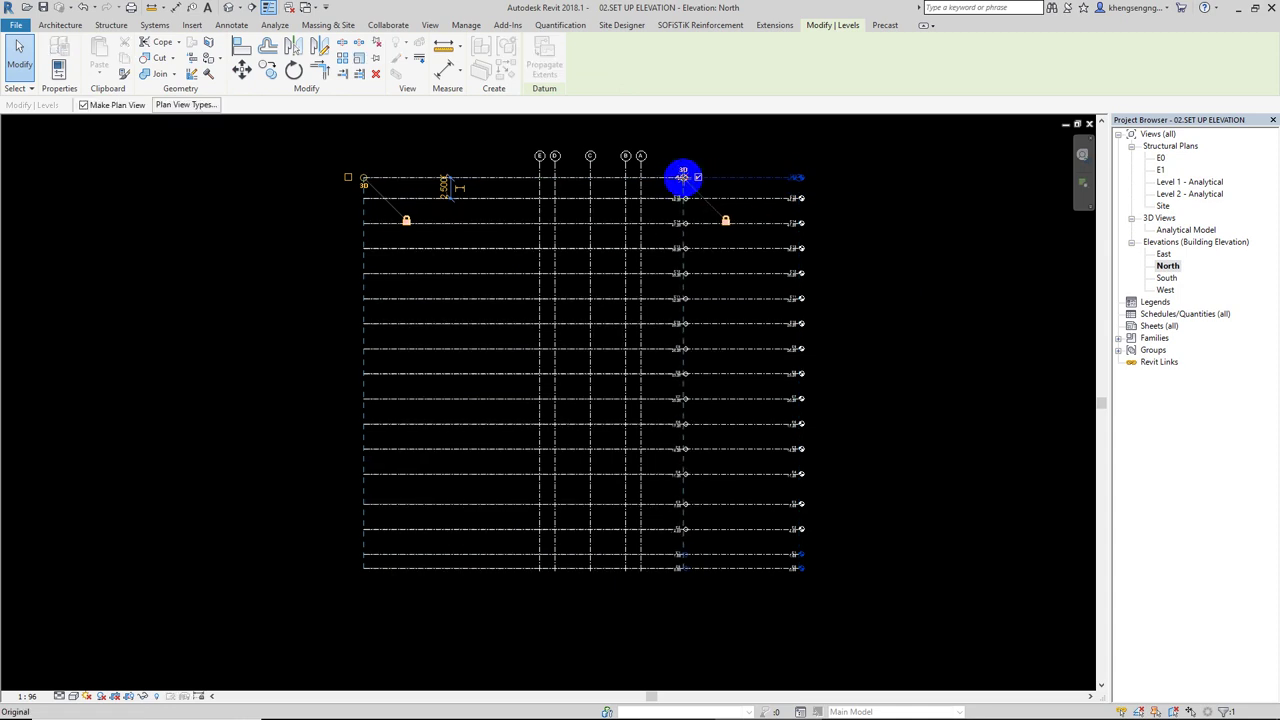
pyautogui.click(950, 237)
pyautogui.scroll(-2, 556, 545)
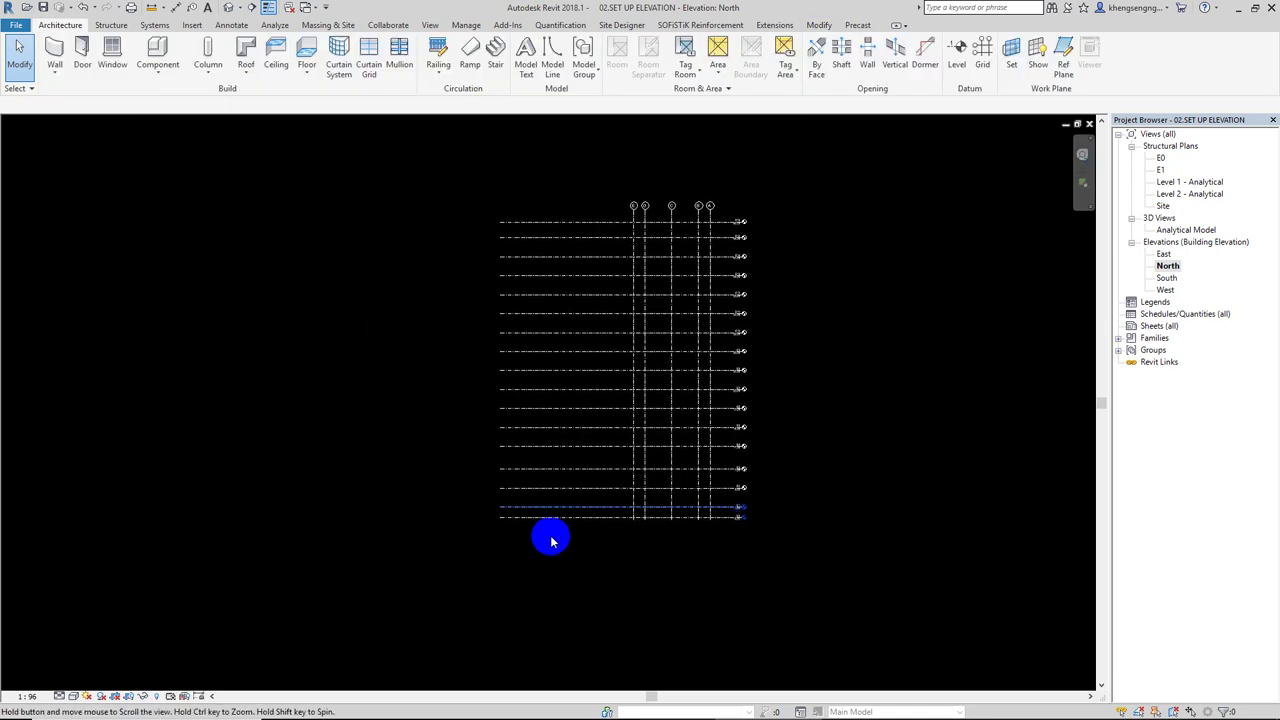
pyautogui.moveTo(552, 155); pyautogui.dragTo(478, 157)
pyautogui.click(508, 216)
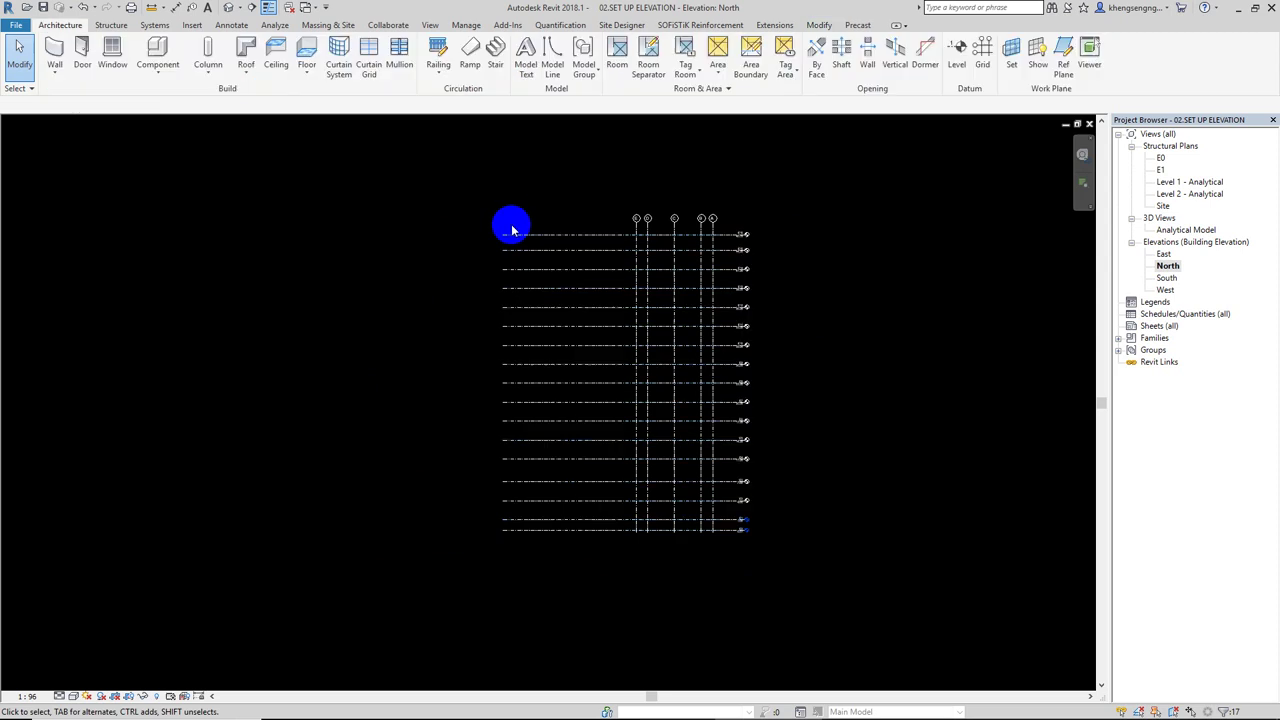
pyautogui.click(512, 237)
pyautogui.moveTo(503, 234); pyautogui.dragTo(610, 237)
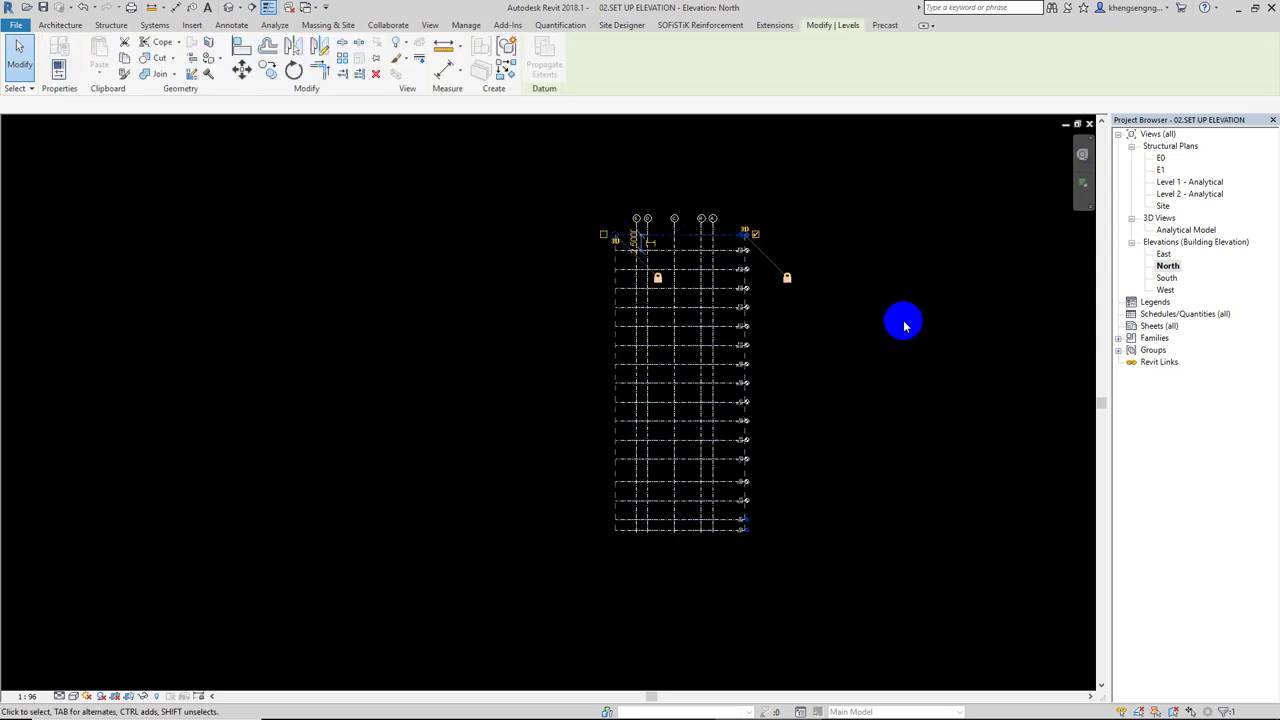
pyautogui.click(864, 272)
# Extend the grids' bottom ends below level E0 and fit the whole elevation in view
pyautogui.scroll(2, 862, 274)
pyautogui.scroll(2, 757, 217)
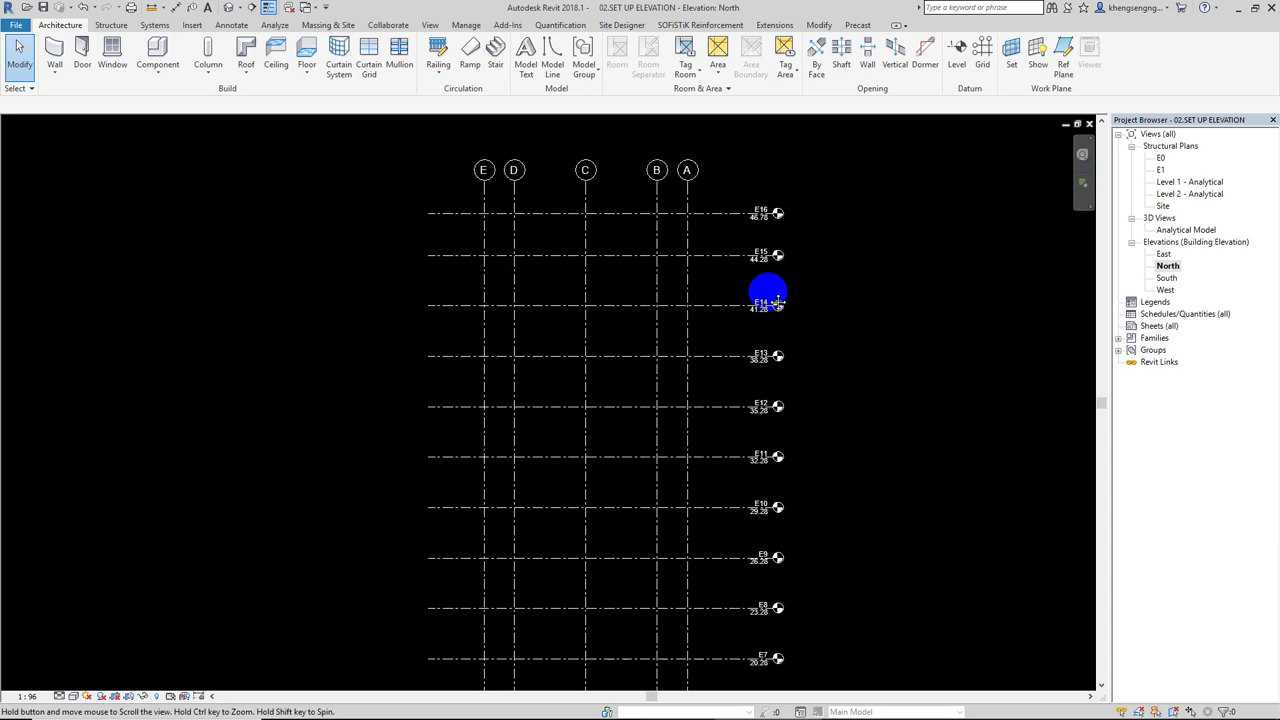
pyautogui.moveTo(766, 286)
pyautogui.mouseDown(button='middle')
pyautogui.moveTo(787, 197)
pyautogui.moveTo(811, 234)
pyautogui.moveTo(766, 437)
pyautogui.moveTo(786, 314)
pyautogui.mouseUp(button='middle')
pyautogui.scroll(1, 775, 337)
pyautogui.moveTo(775, 337); pyautogui.dragTo(410, 360)
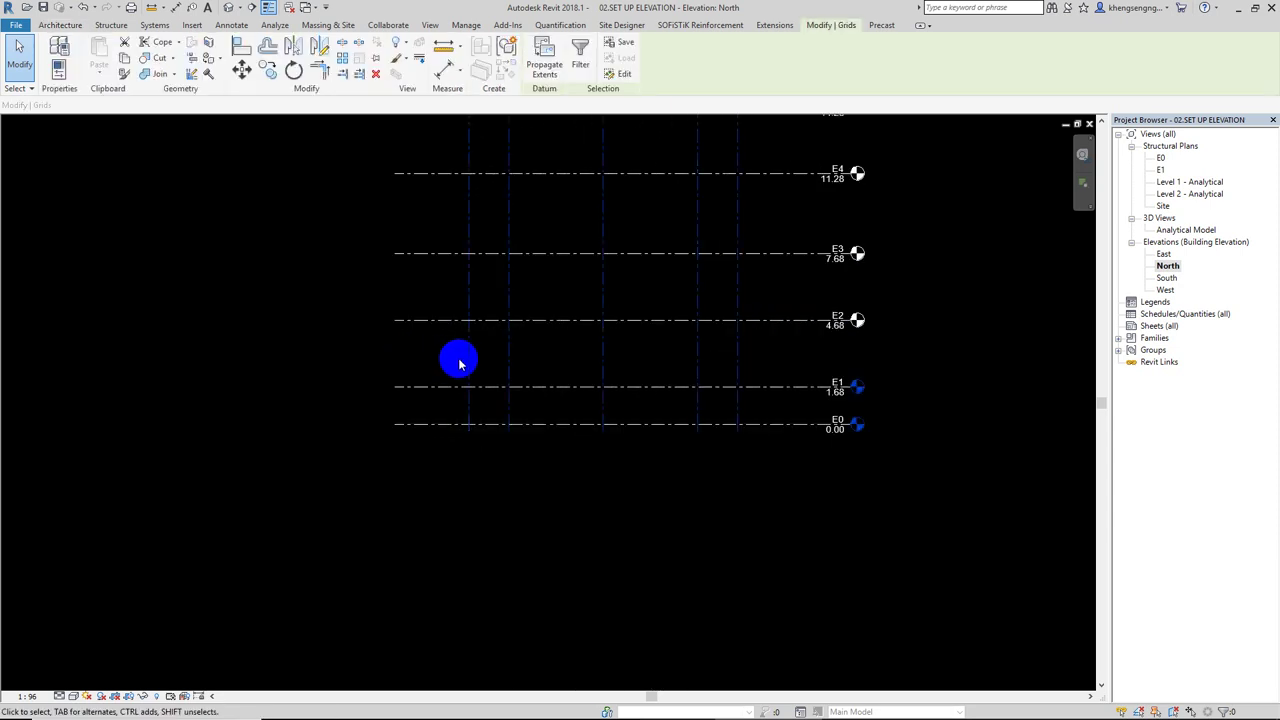
pyautogui.click(471, 431)
pyautogui.moveTo(469, 433); pyautogui.dragTo(476, 483)
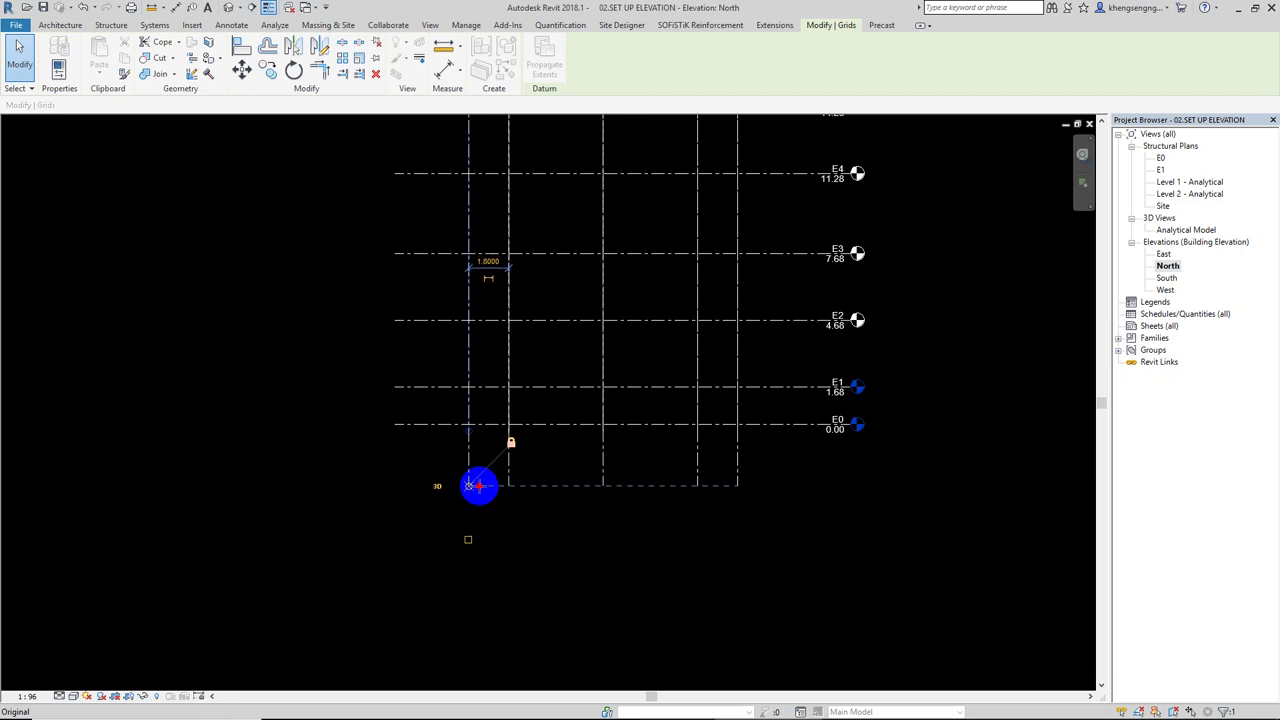
pyautogui.click(518, 516)
pyautogui.scroll(-2, 834, 360)
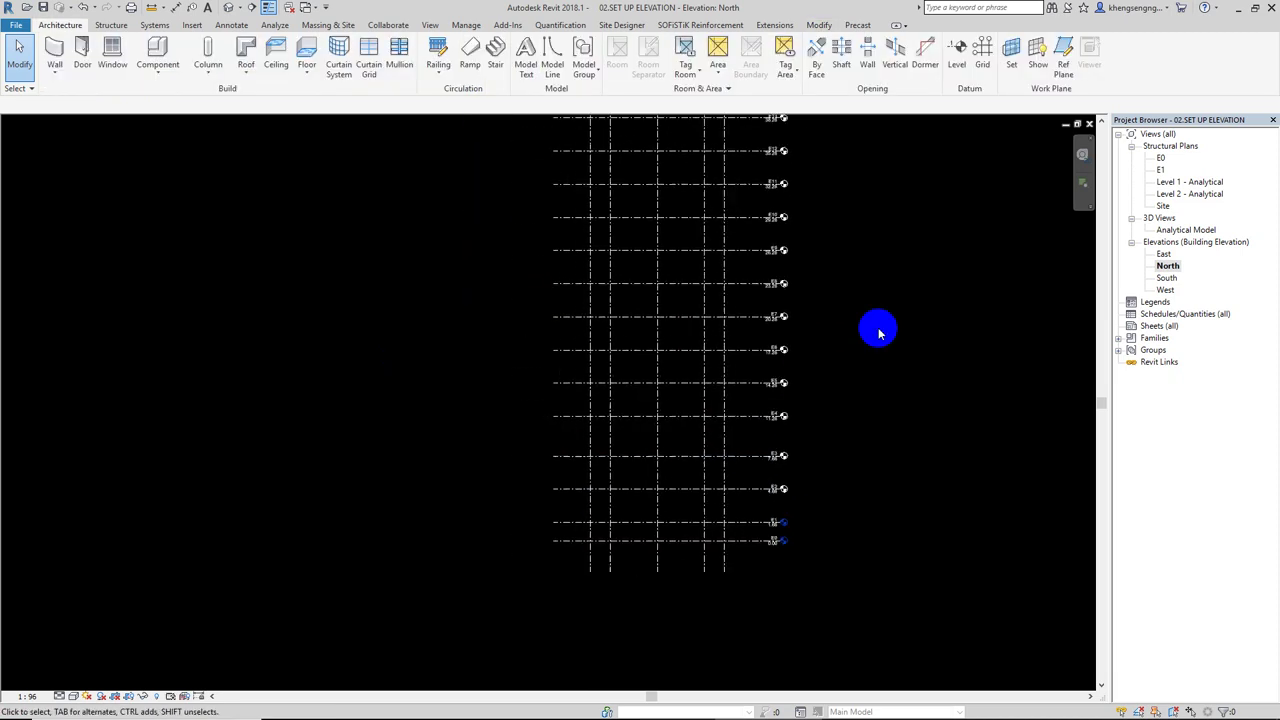
pyautogui.press('z')
pyautogui.press('f')
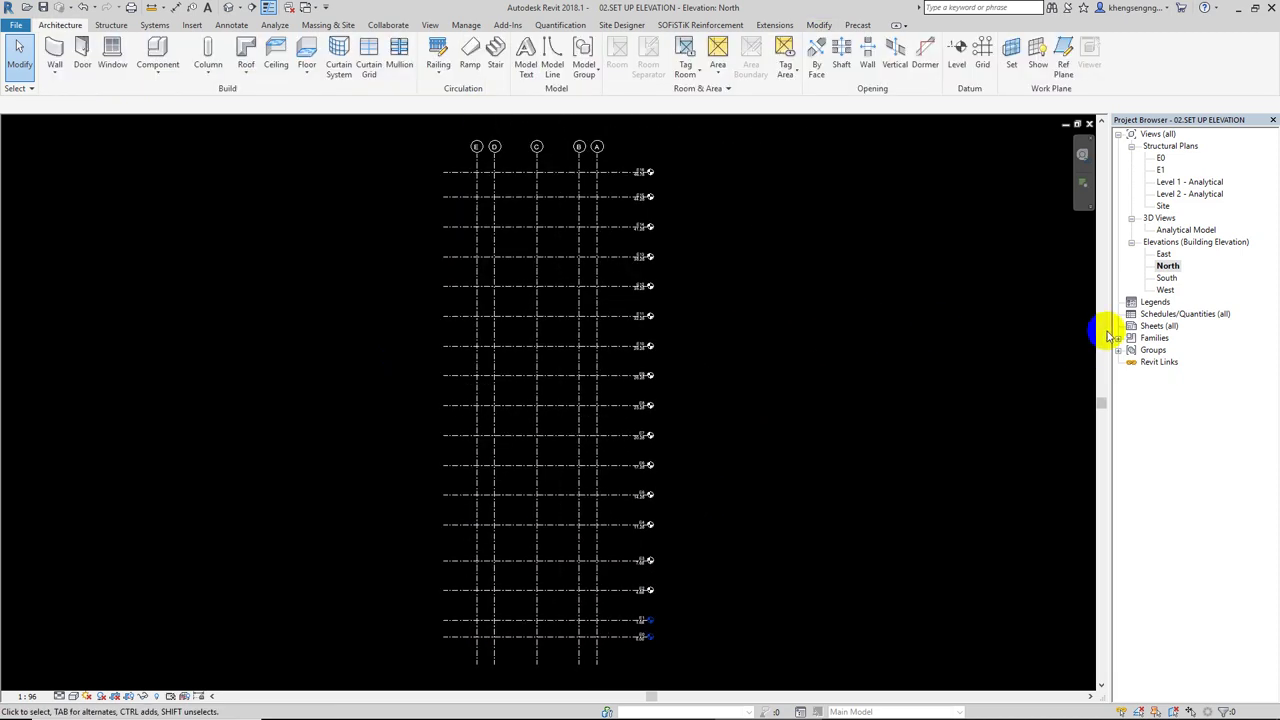
pyautogui.doubleClick(1167, 278)
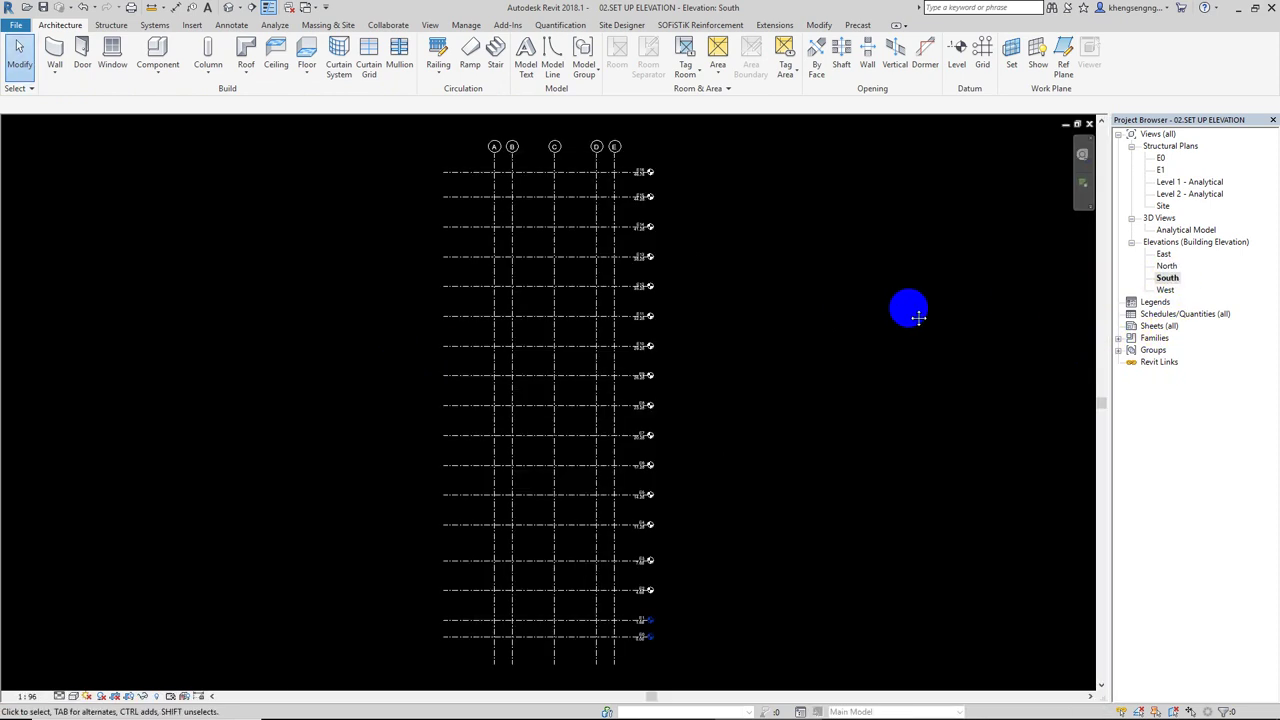
pyautogui.click(1163, 254)
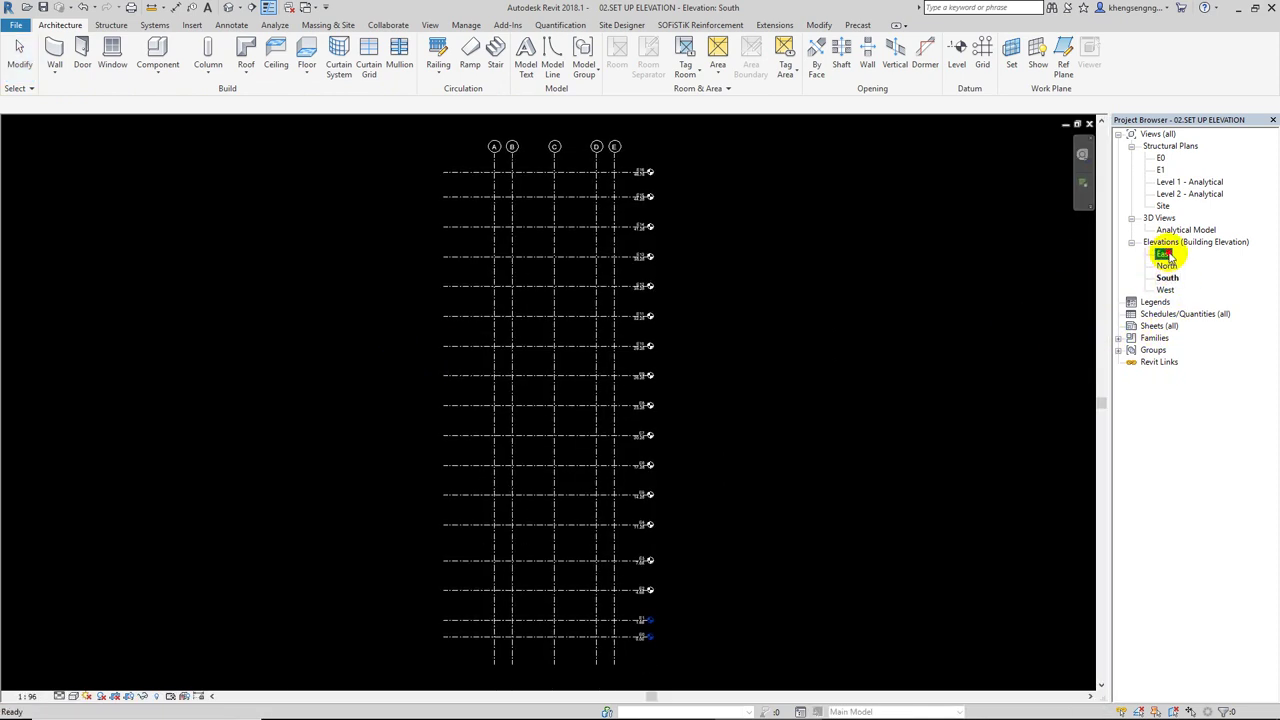
pyautogui.doubleClick(1163, 254)
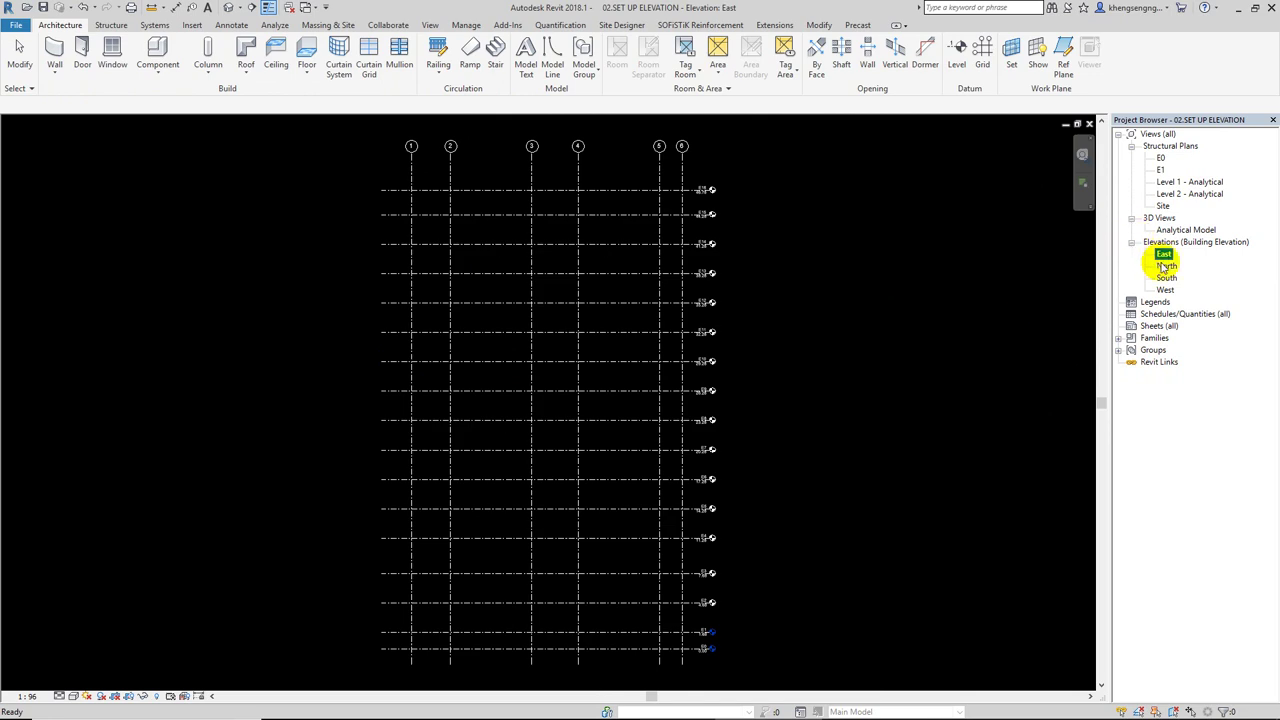
pyautogui.doubleClick(1166, 266)
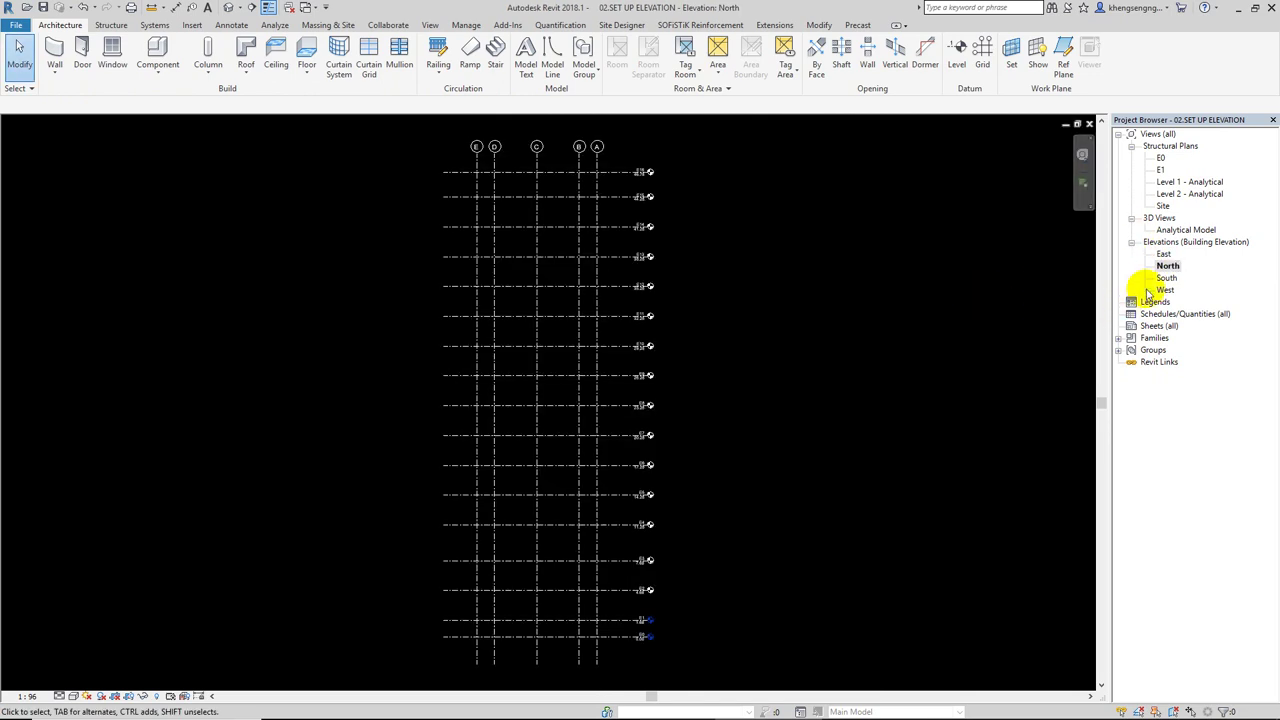
pyautogui.doubleClick(1166, 290)
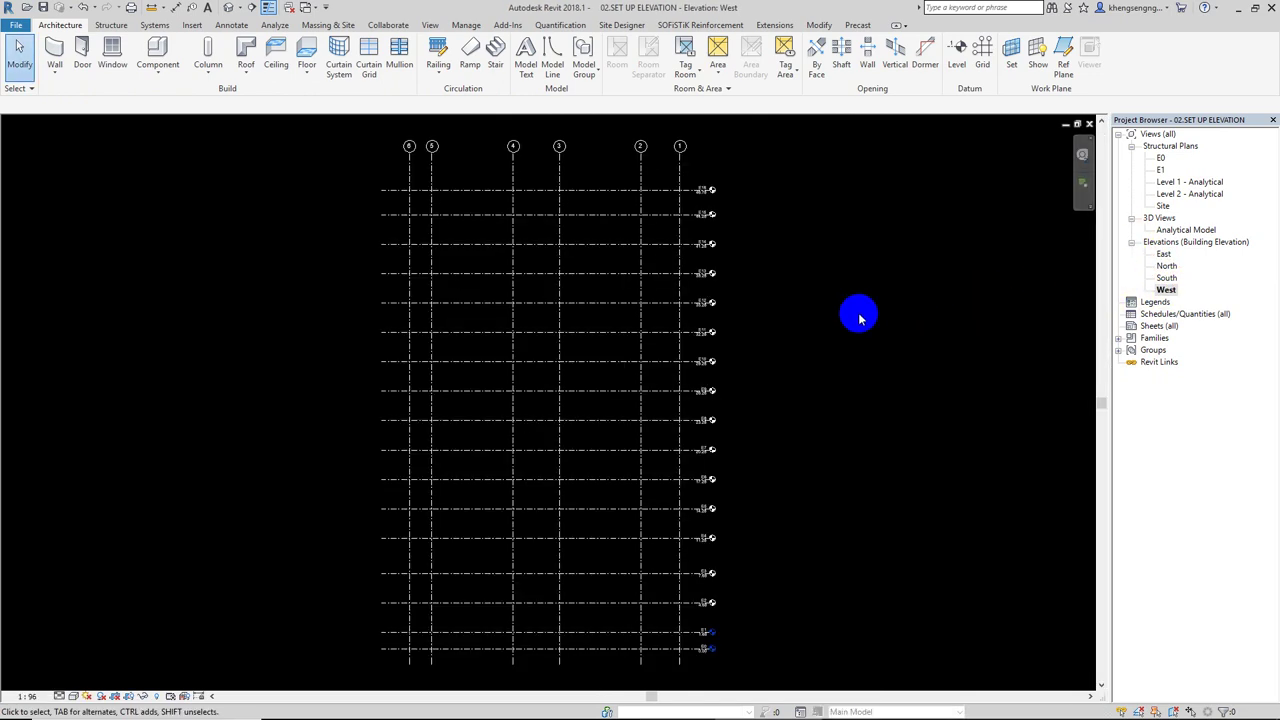
pyautogui.click(1164, 256)
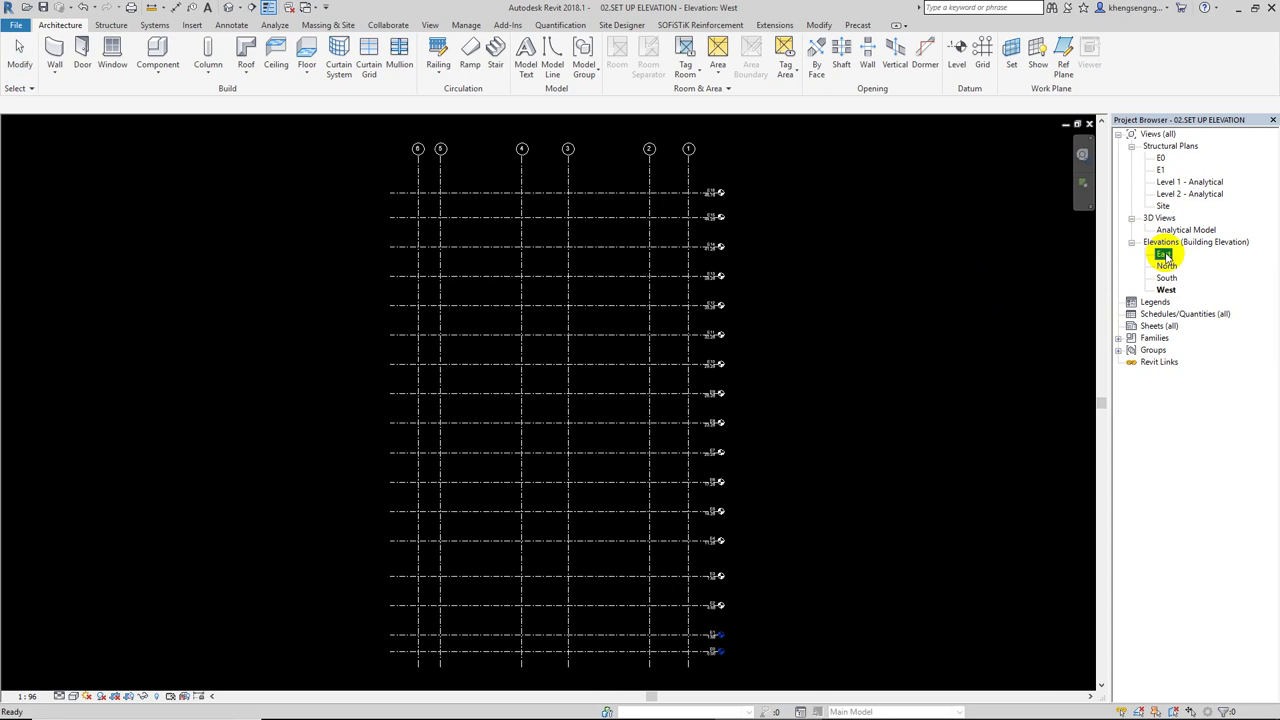
pyautogui.scroll(-2, 914, 257)
pyautogui.scroll(1, 883, 278)
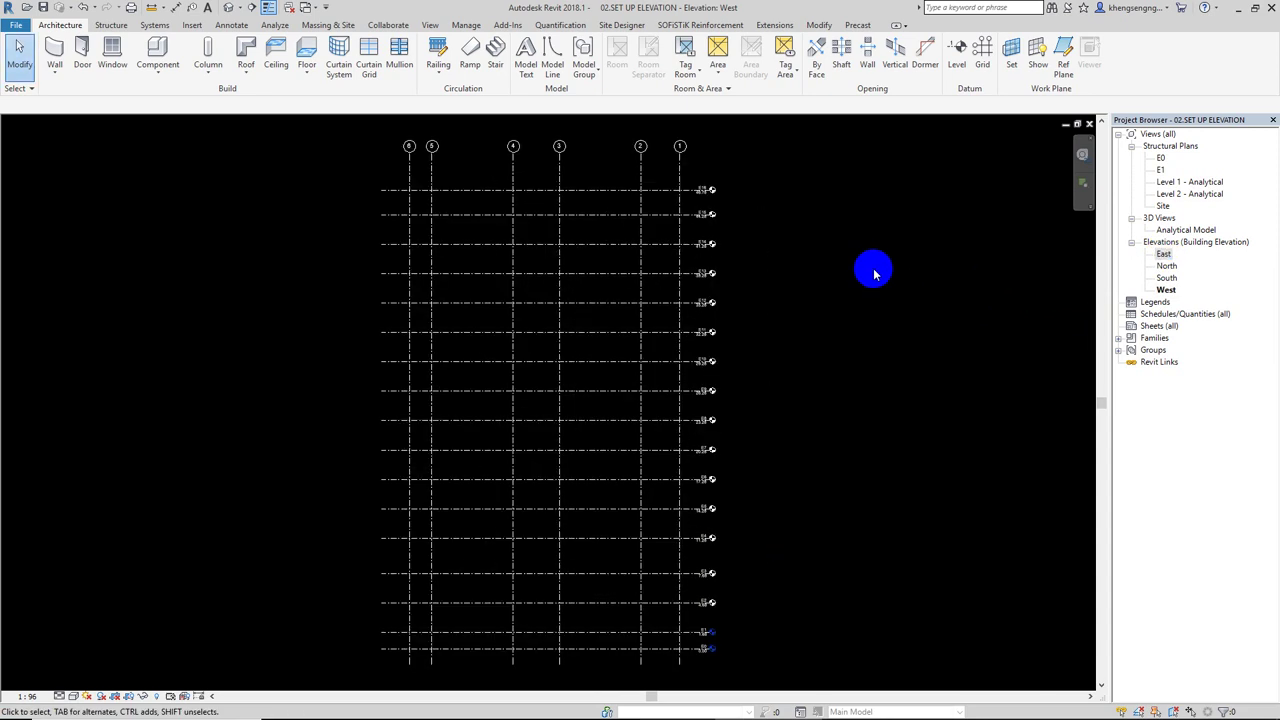
pyautogui.scroll(-1, 894, 334)
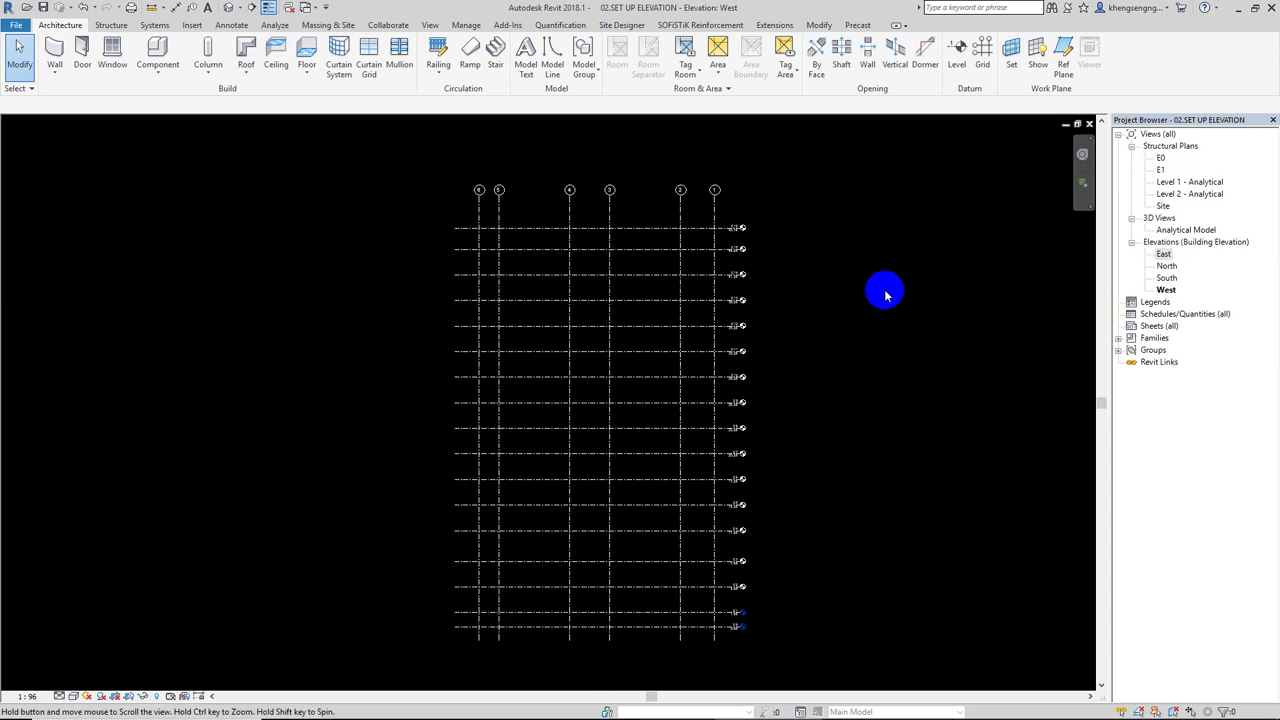
pyautogui.scroll(1, 886, 292)
pyautogui.moveTo(765, 177); pyautogui.dragTo(714, 651)
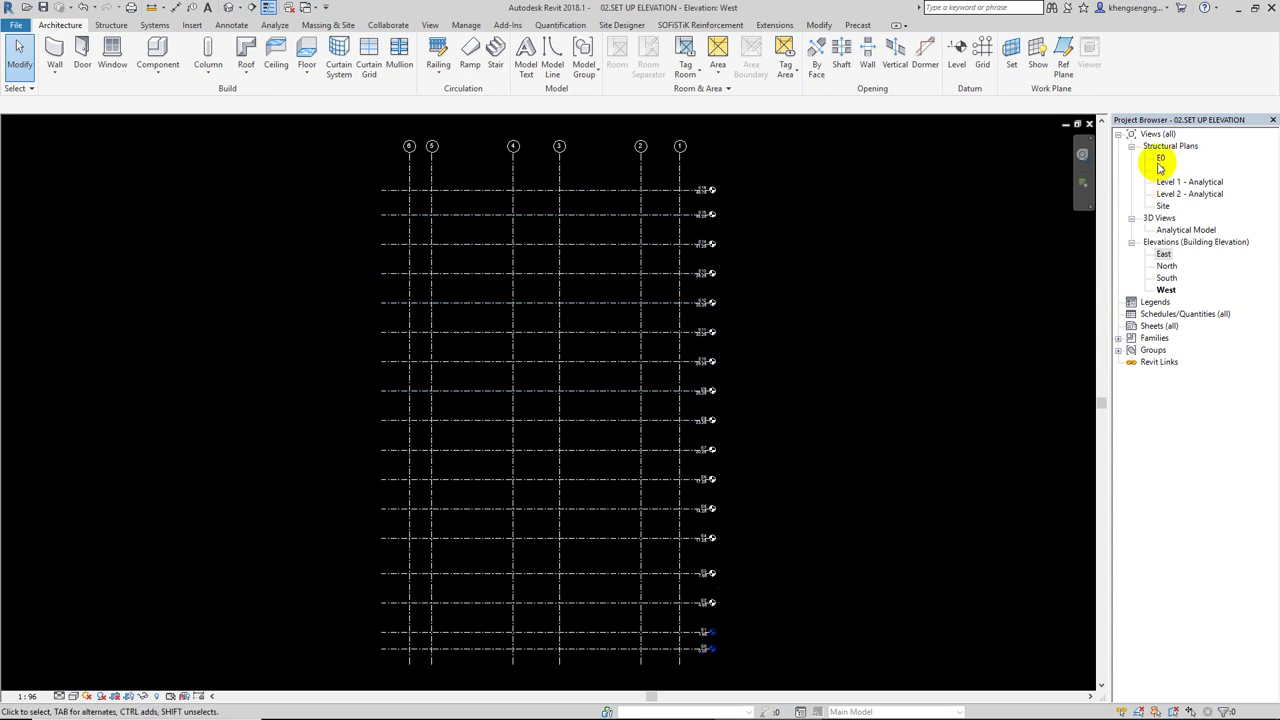
pyautogui.moveTo(970, 242); pyautogui.dragTo(924, 286, button='middle')
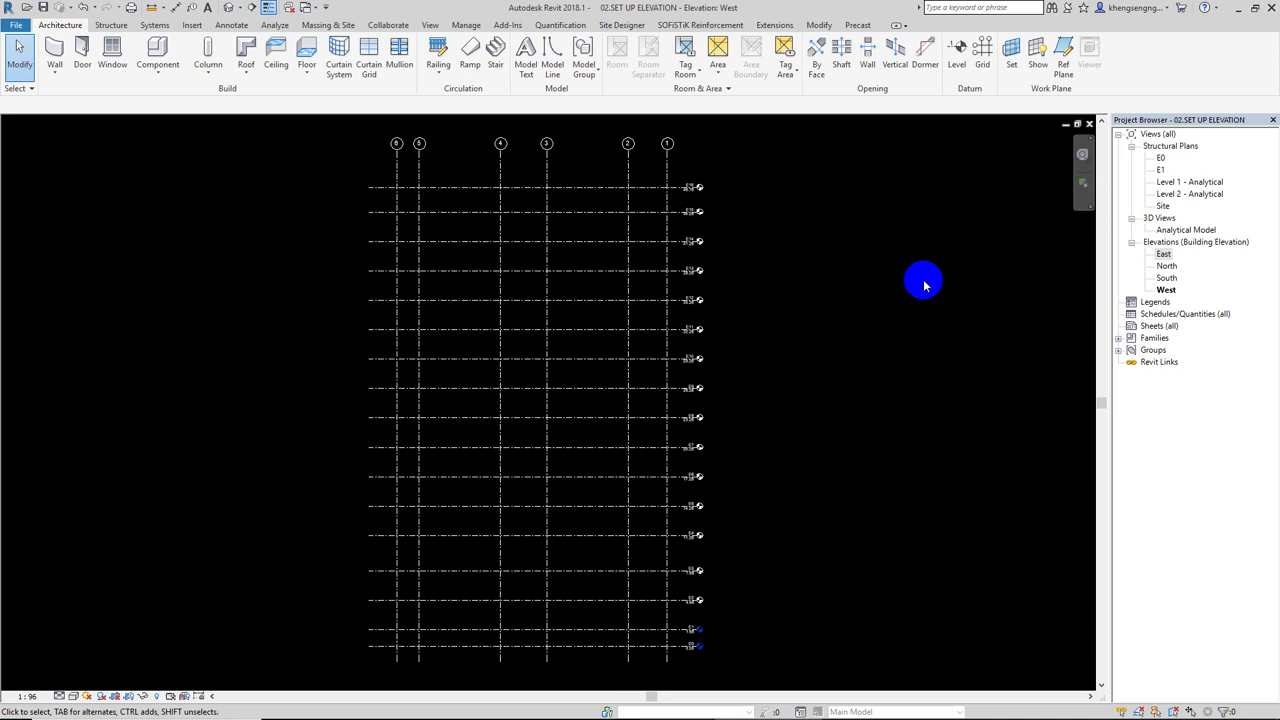
# Delete the Level 1 - Analytical and Level 2 - Analytical structural plan views
pyautogui.click(1207, 183)
pyautogui.rightClick(1191, 196)
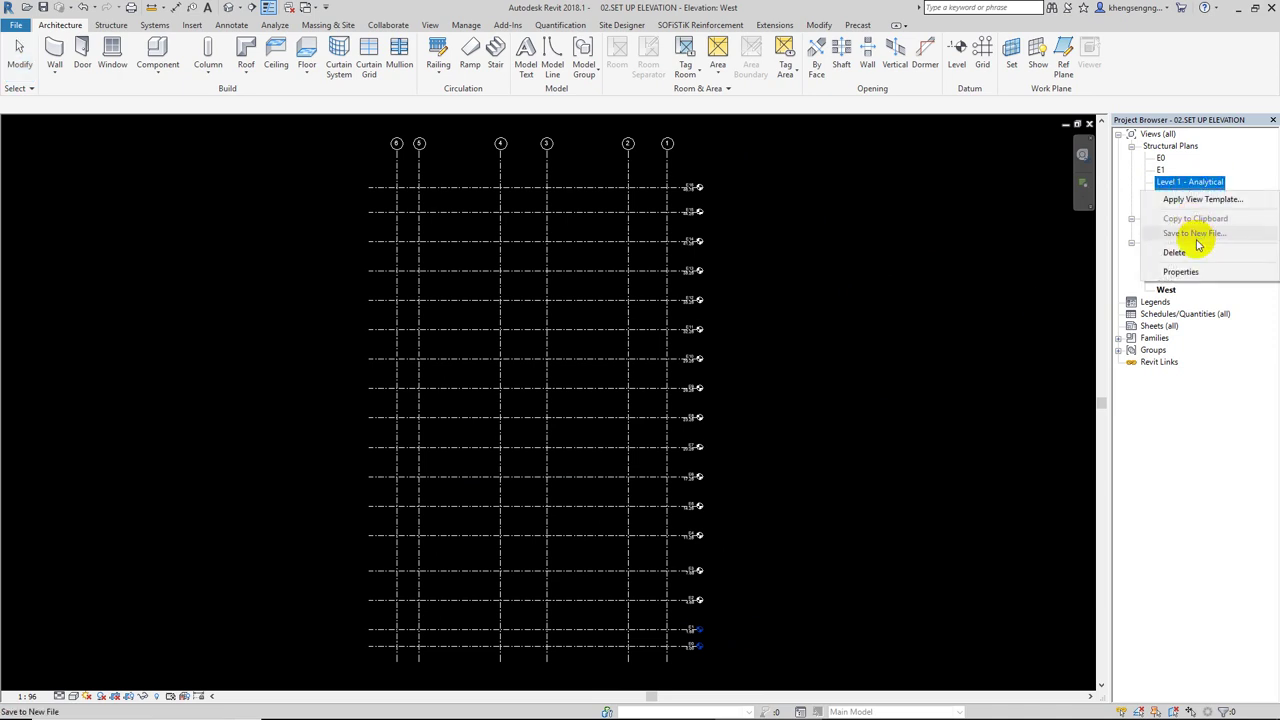
pyautogui.click(1197, 251)
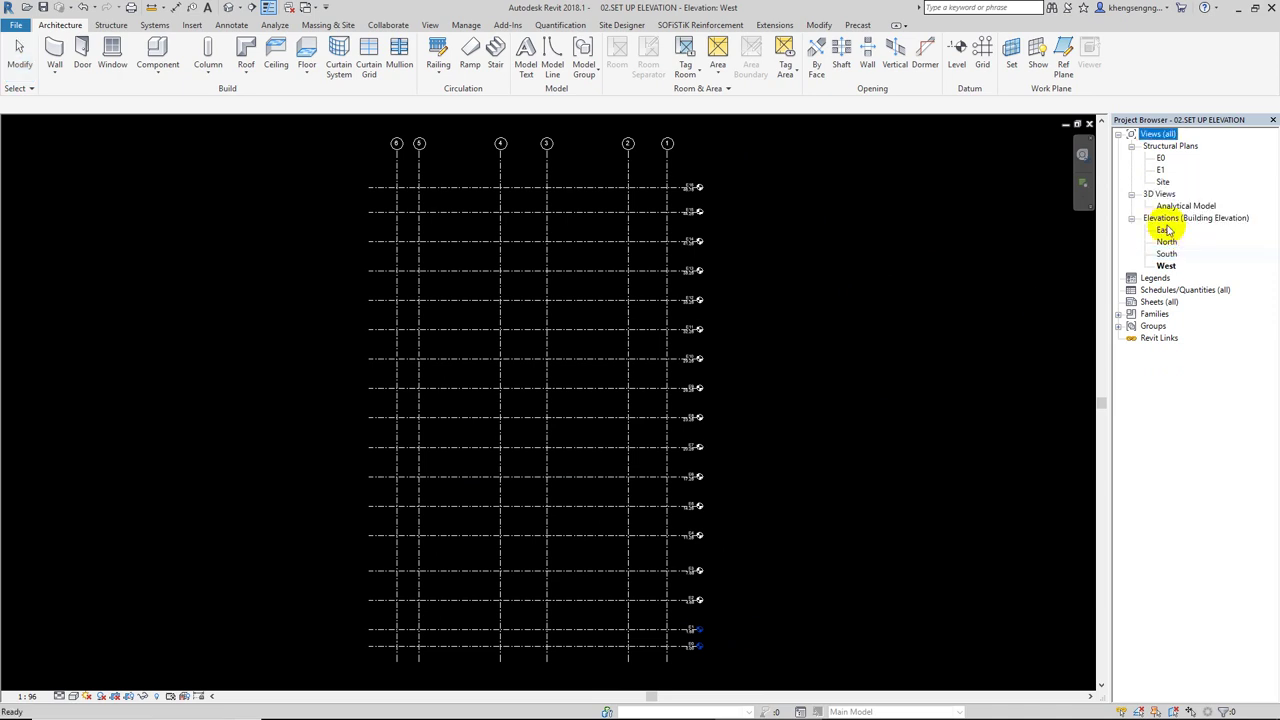
pyautogui.click(990, 262)
# Check the remaining E0 and E1 structural plan views in the Project Browser
pyautogui.click(1160, 158)
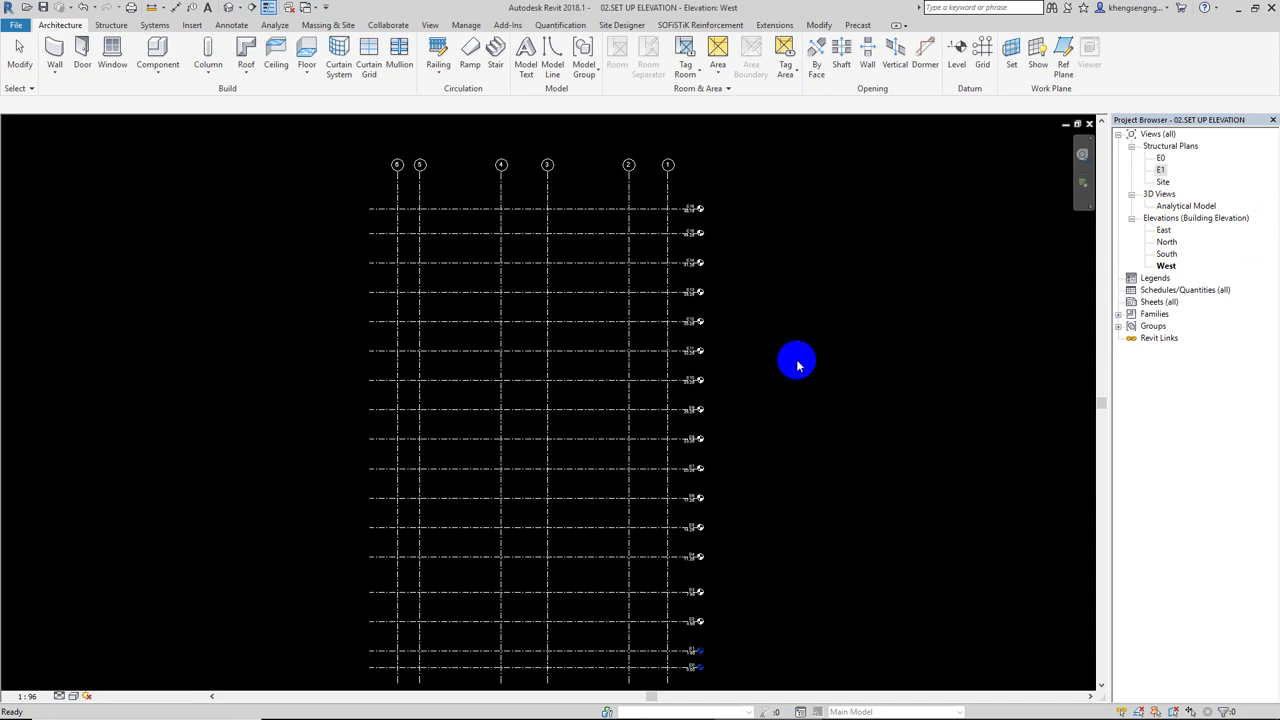
pyautogui.scroll(2, 686, 655)
pyautogui.scroll(3, 697, 624)
pyautogui.scroll(2, 690, 520)
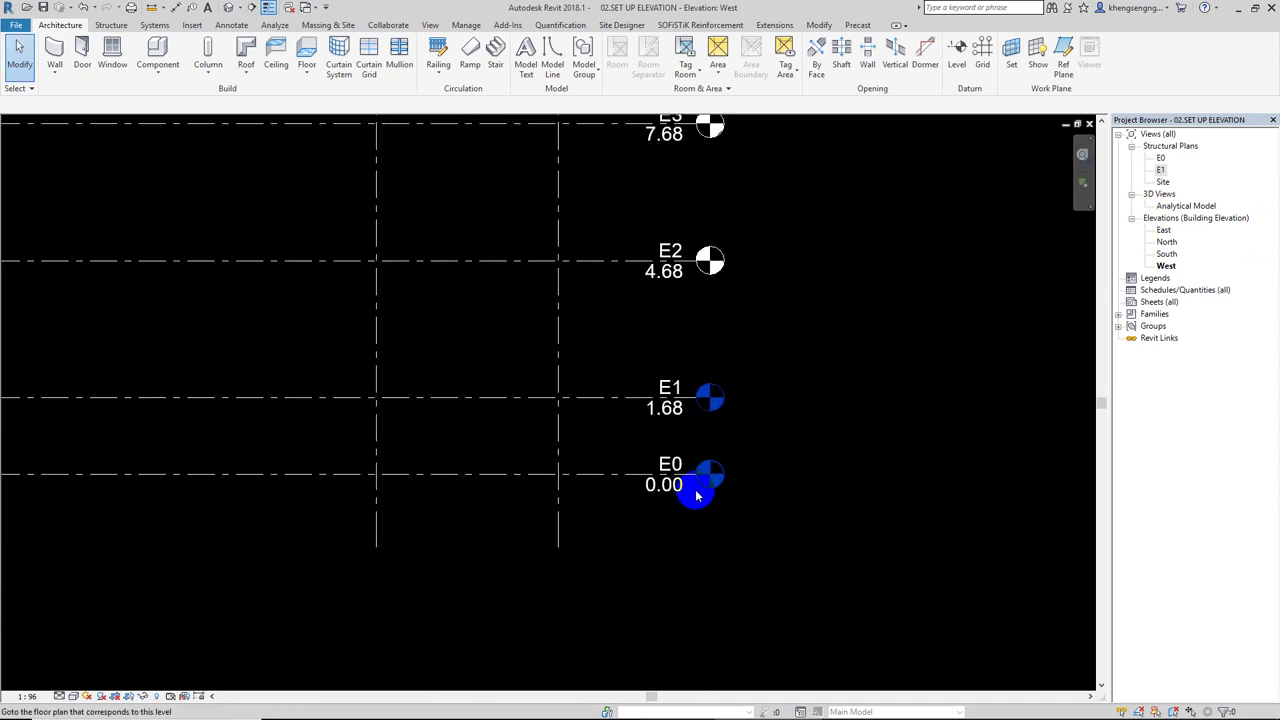
pyautogui.scroll(-4, 698, 503)
pyautogui.scroll(1, 771, 374)
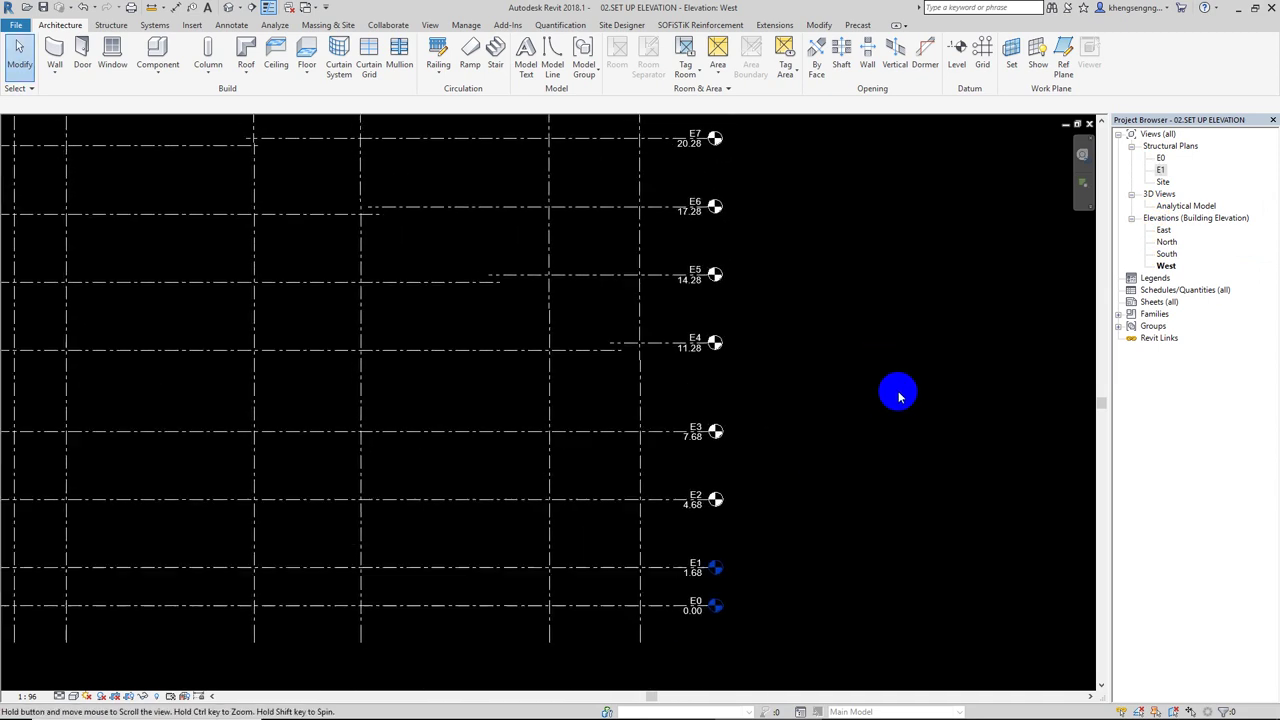
pyautogui.click(1162, 169)
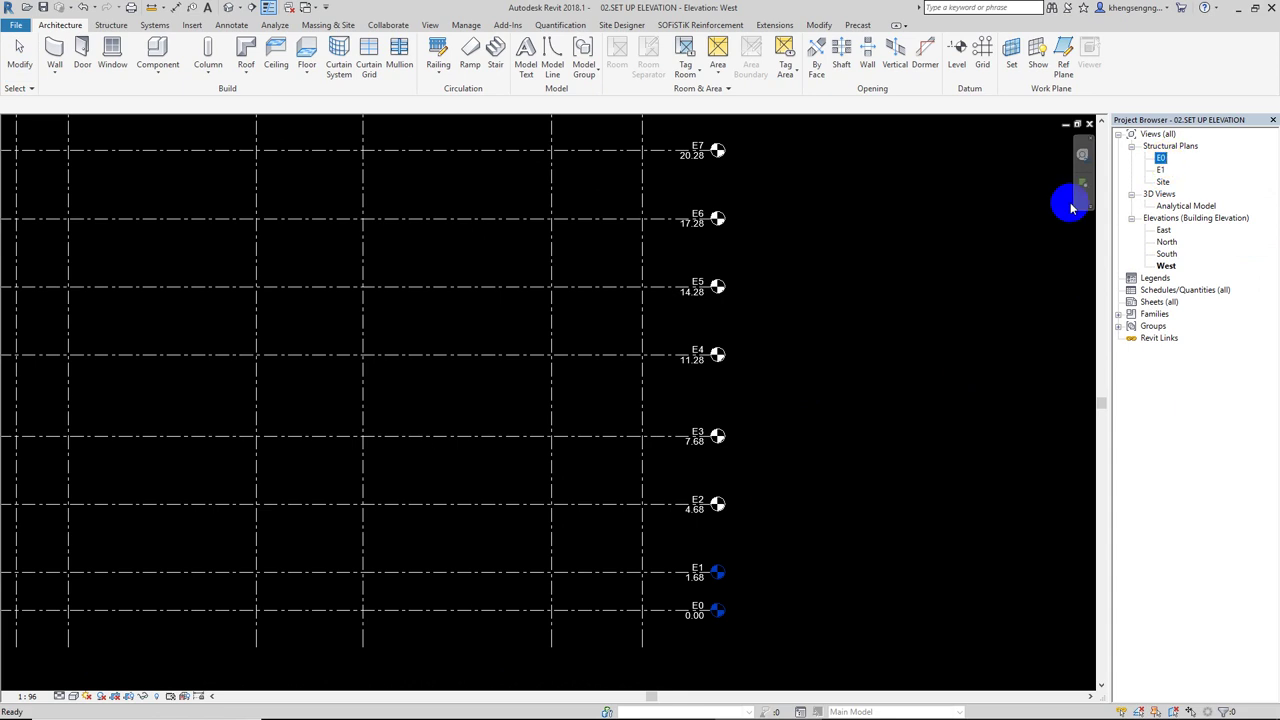
# Pan and zoom the elevation to review the levels around E8
pyautogui.scroll(-1, 1022, 214)
pyautogui.moveTo(784, 322); pyautogui.dragTo(777, 355, button='middle')
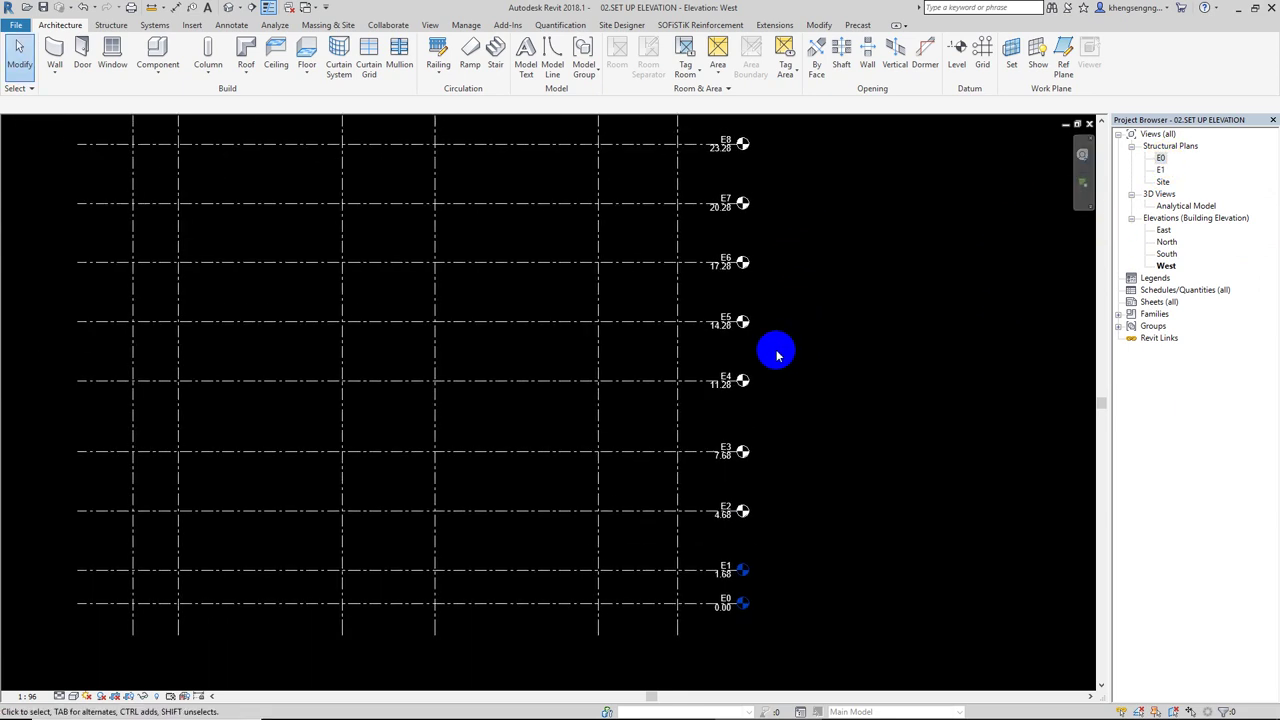
pyautogui.scroll(-1, 777, 355)
pyautogui.scroll(-1, 751, 357)
pyautogui.scroll(-1, 743, 420)
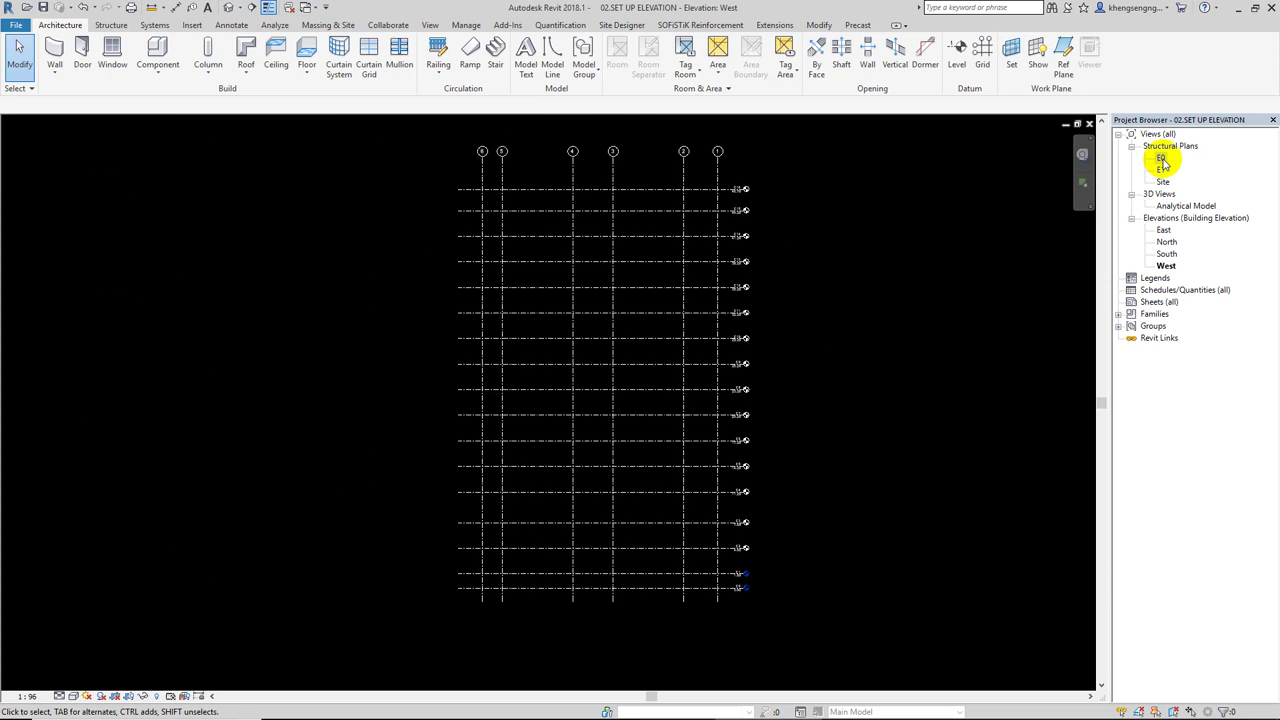
pyautogui.scroll(1, 922, 222)
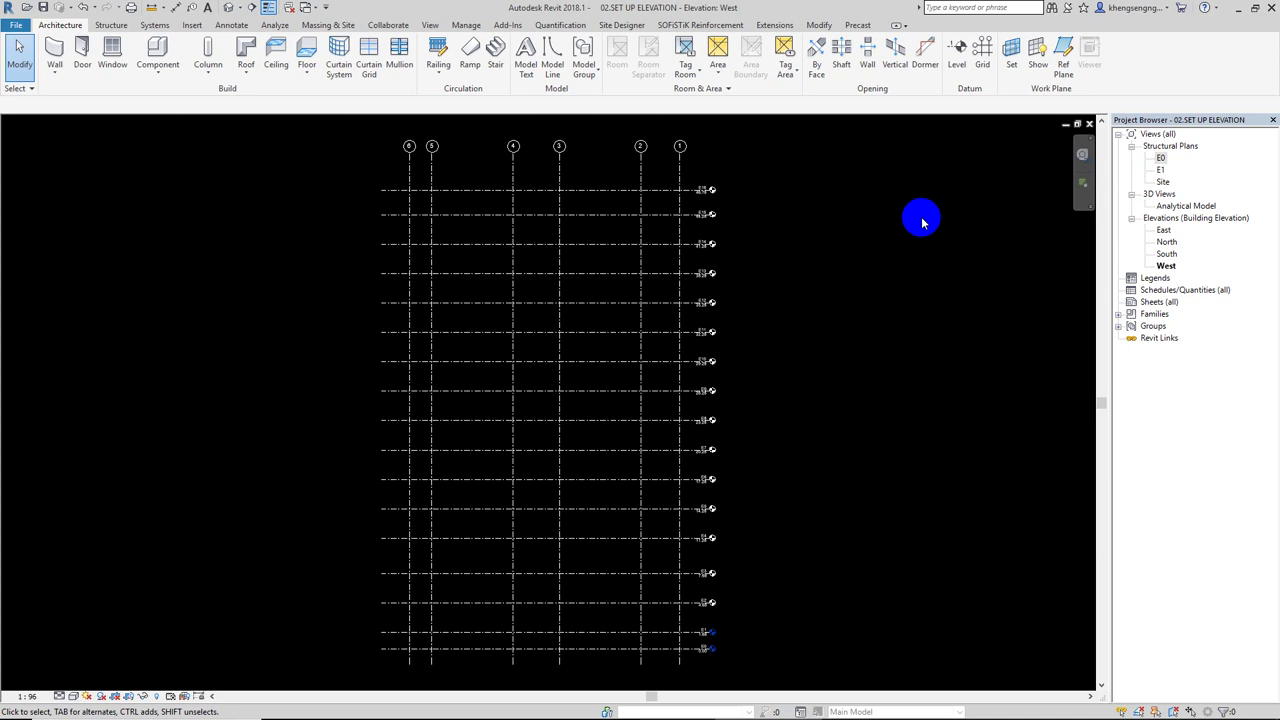
pyautogui.click(443, 25)
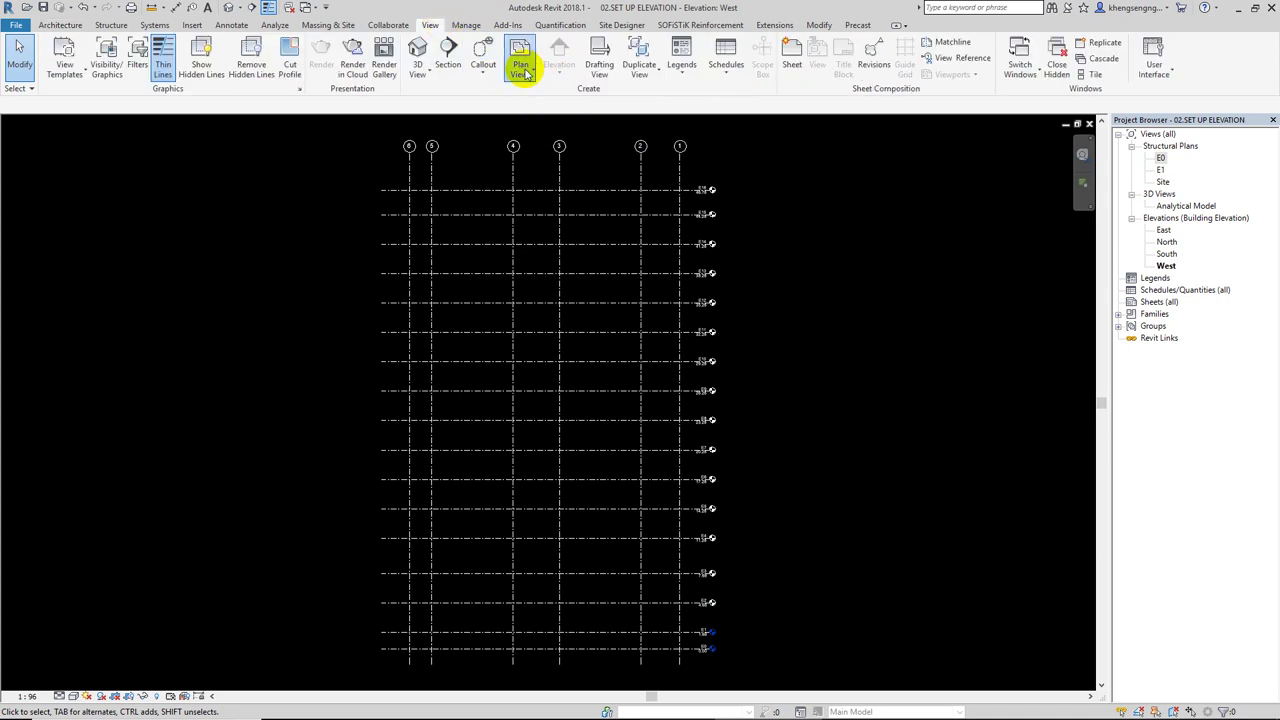
# Create structural plan views for all levels E2 through E16 in one batch
pyautogui.click(522, 70)
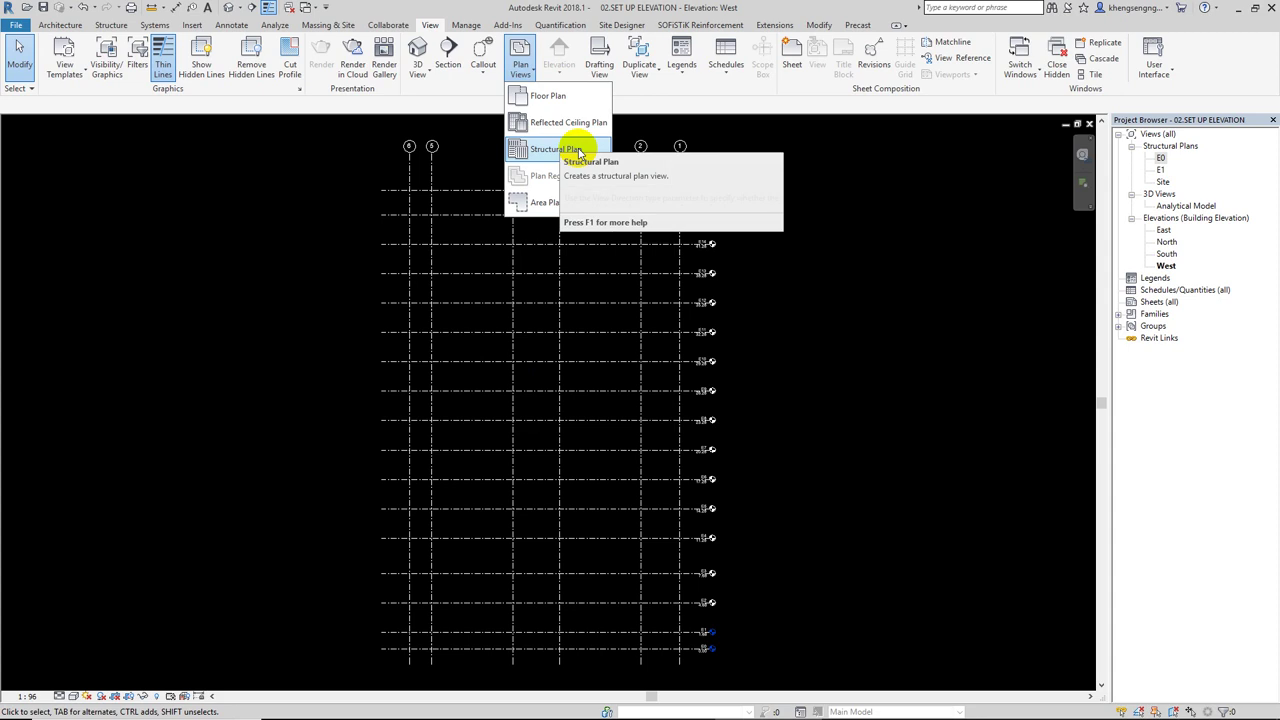
pyautogui.click(579, 150)
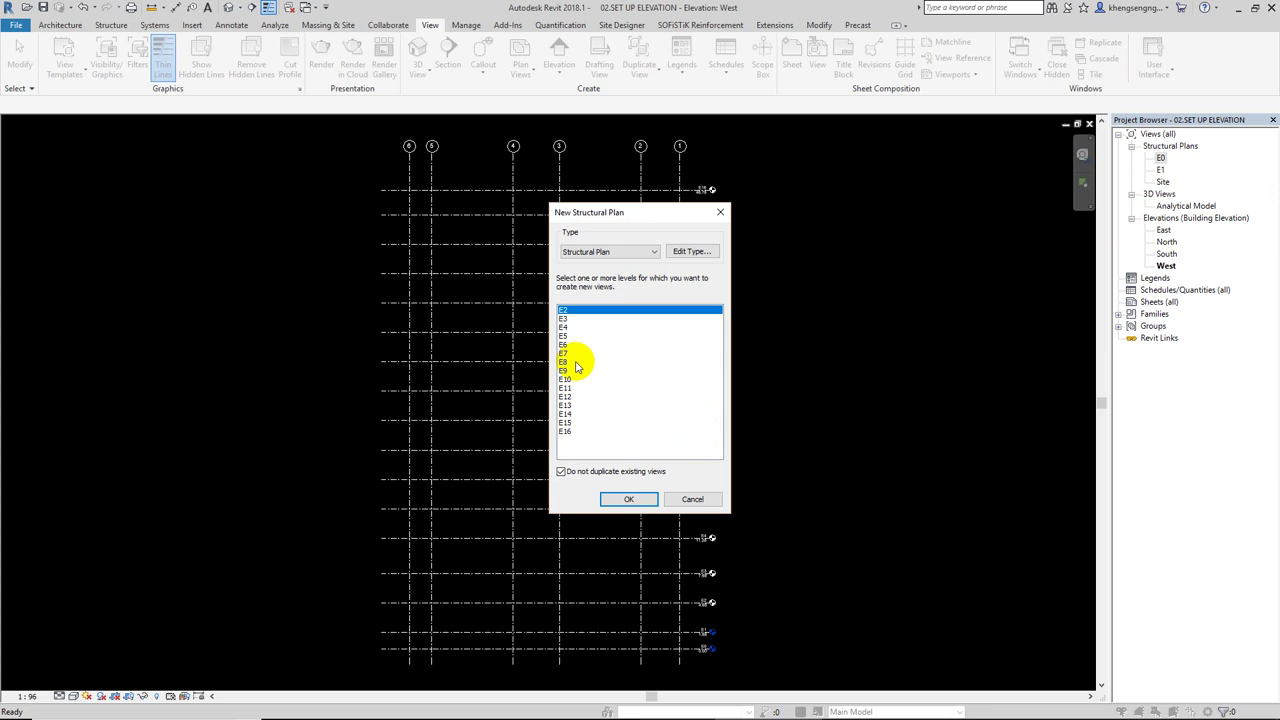
pyautogui.moveTo(571, 316); pyautogui.dragTo(566, 440)
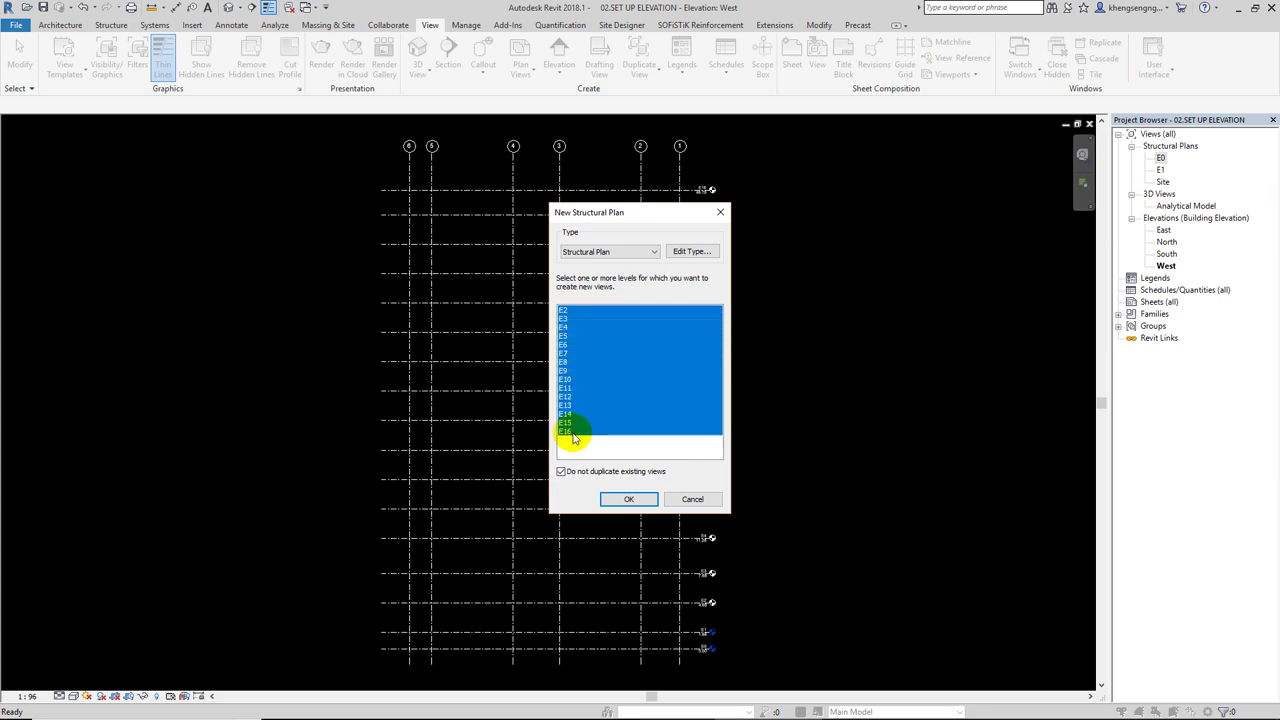
pyautogui.click(622, 500)
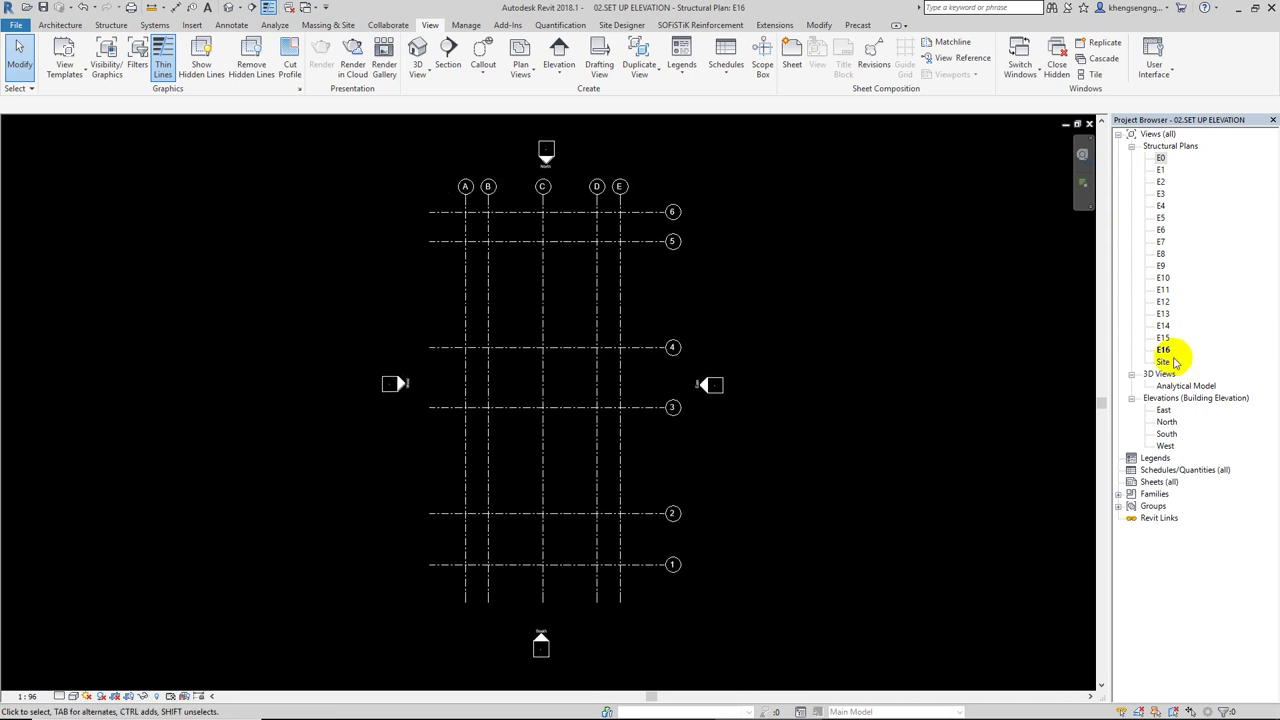
# Select the E0 structural plan and close all other open view windows
pyautogui.click(1161, 158)
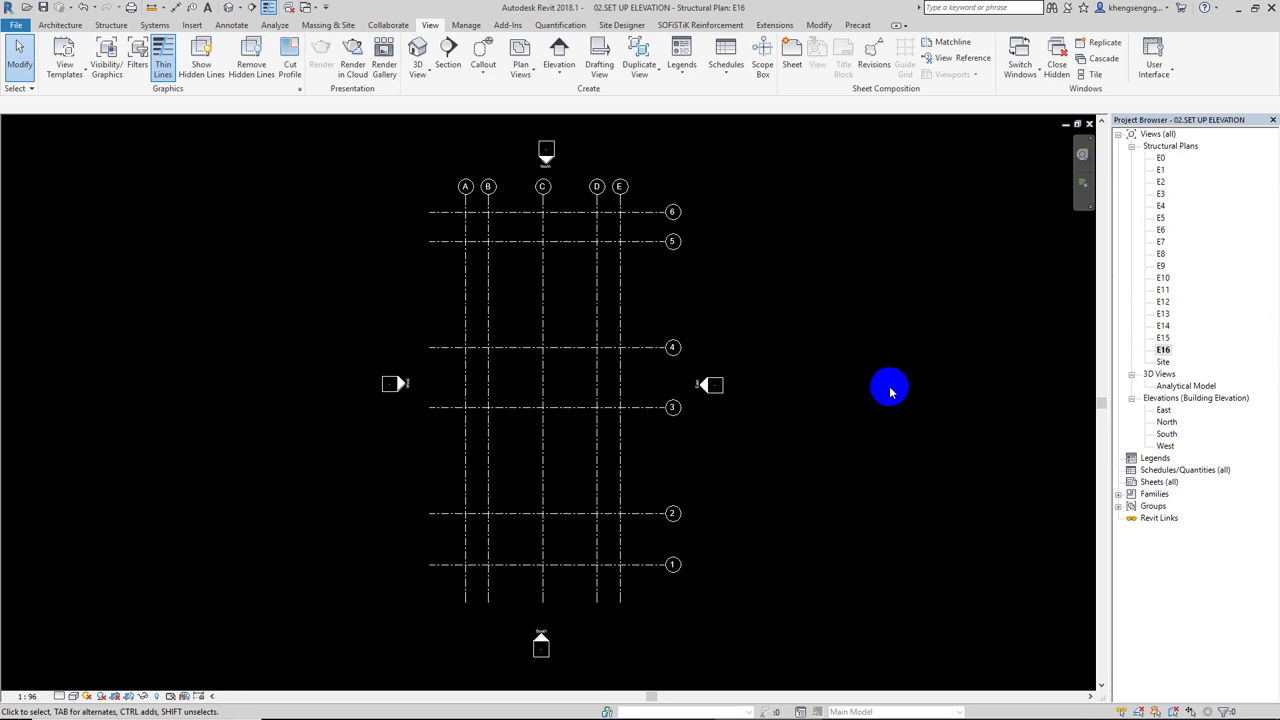
pyautogui.scroll(-1, 915, 397)
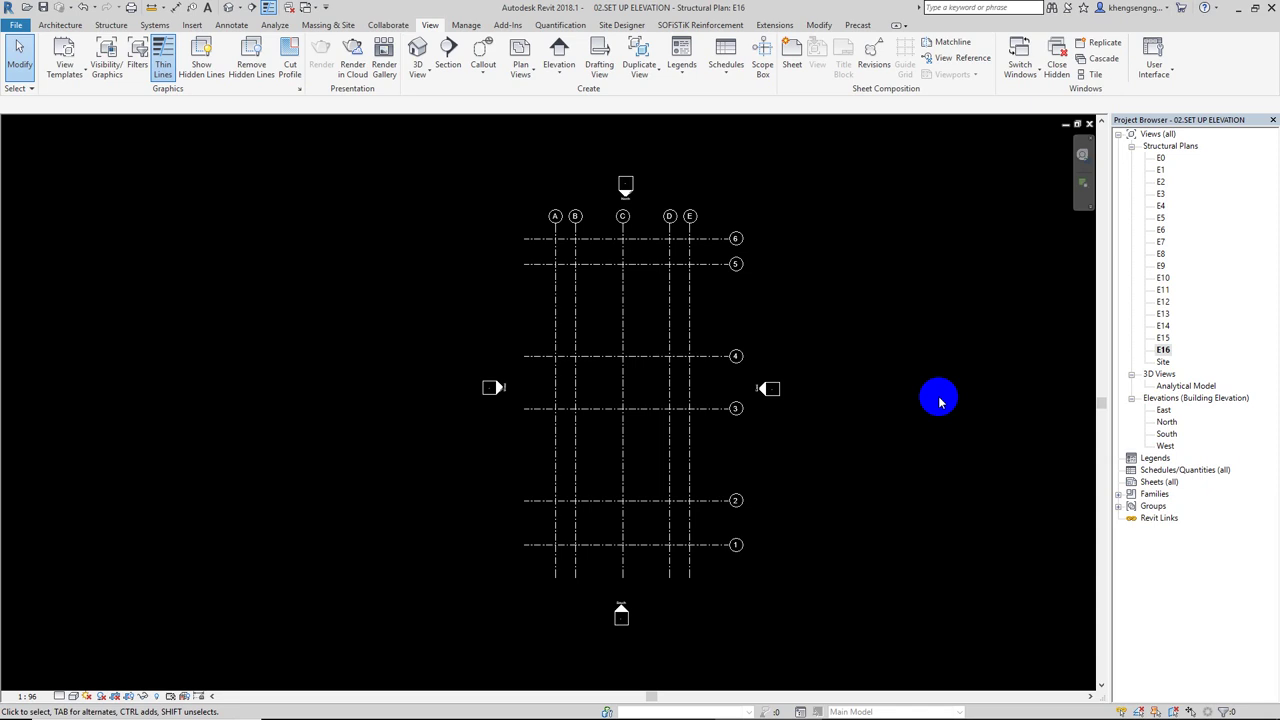
pyautogui.scroll(1, 915, 405)
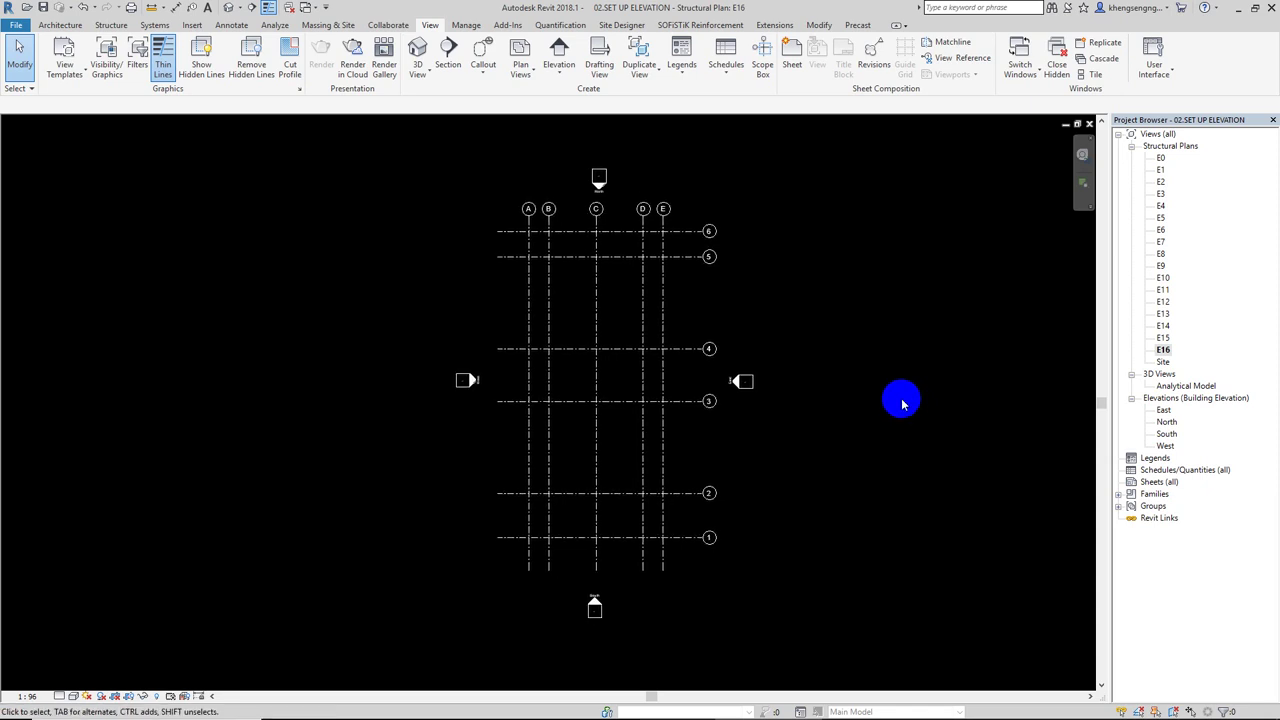
pyautogui.scroll(1, 843, 320)
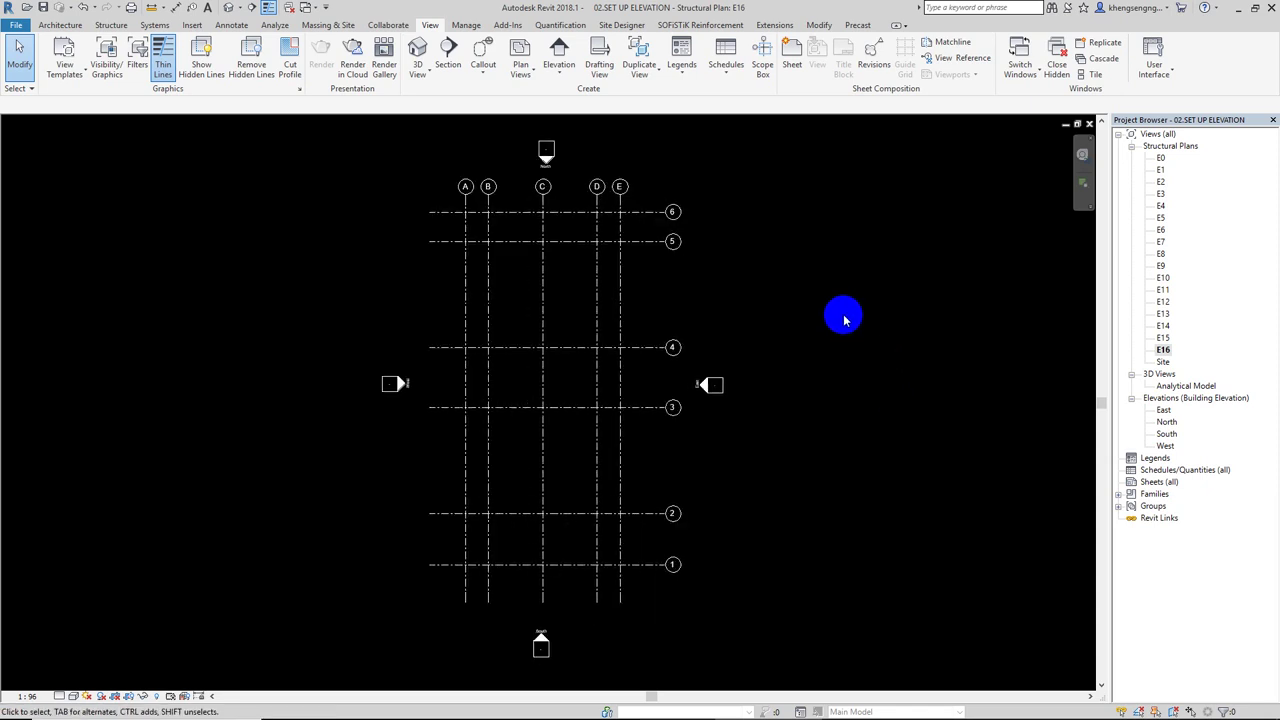
pyautogui.click(289, 7)
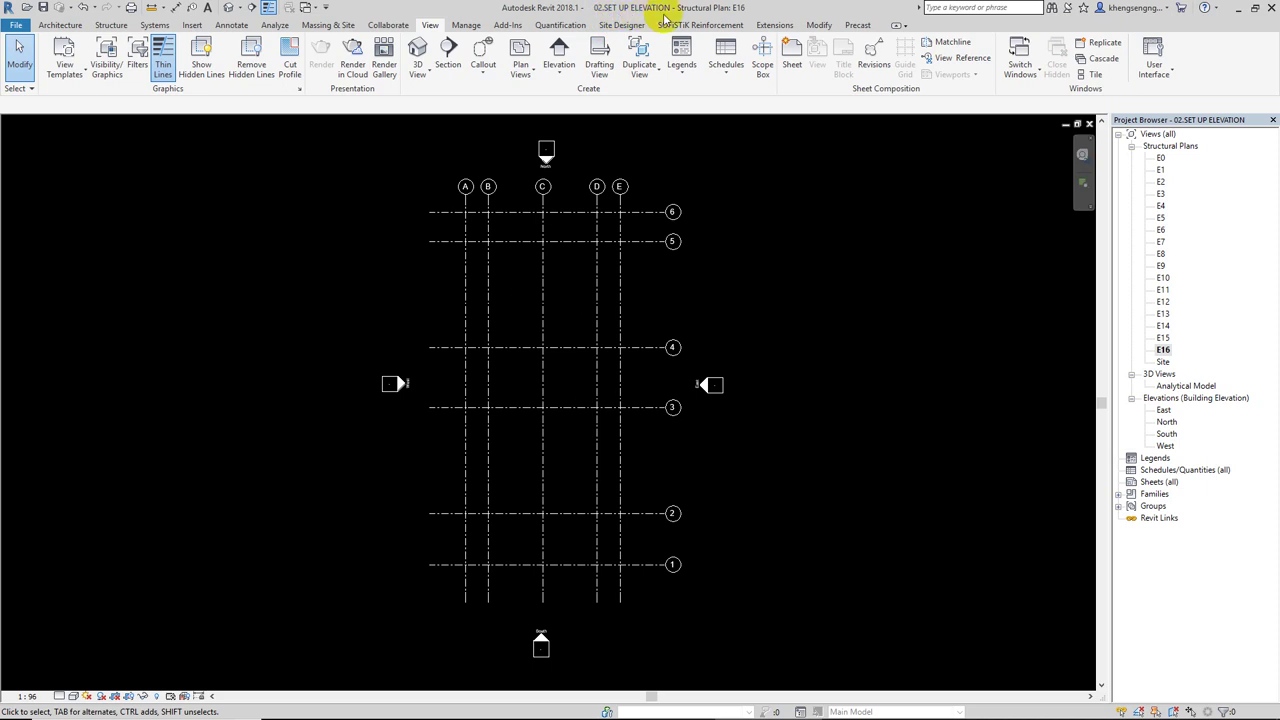
# Minimize Revit to the desktop and show the hidden system tray icons
pyautogui.click(778, 292)
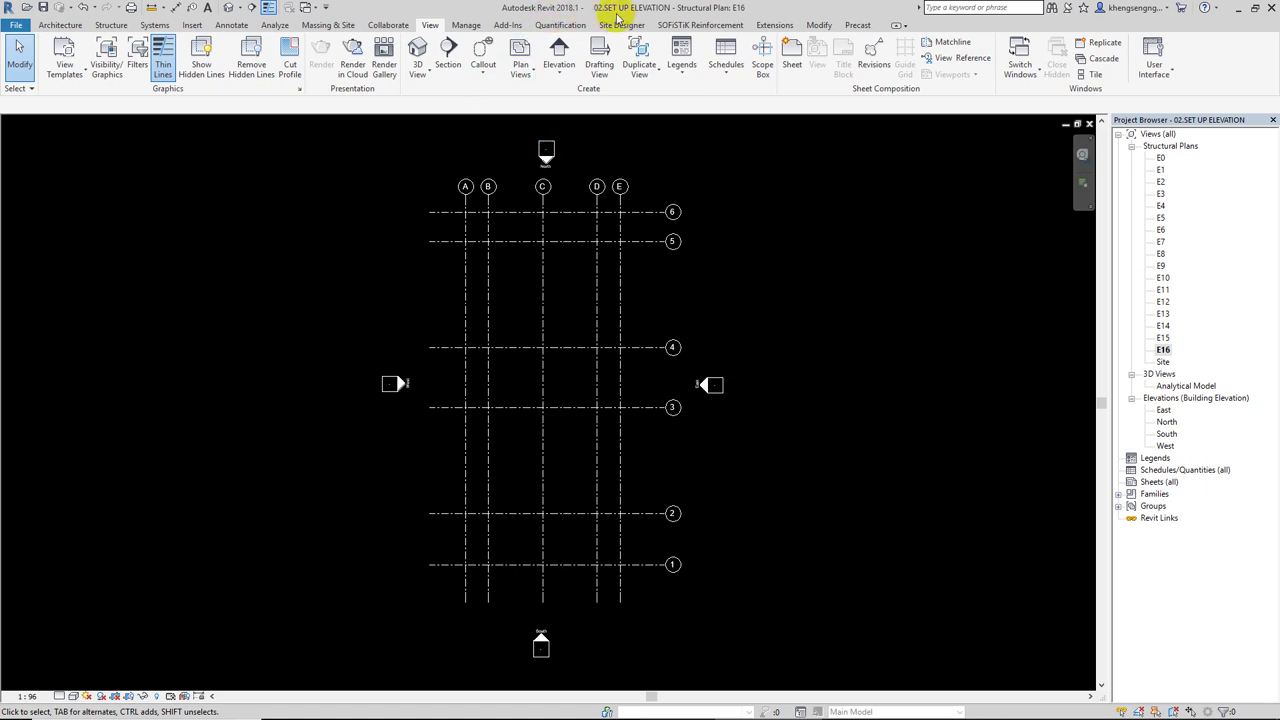
pyautogui.click(700, 272)
pyautogui.click(752, 246)
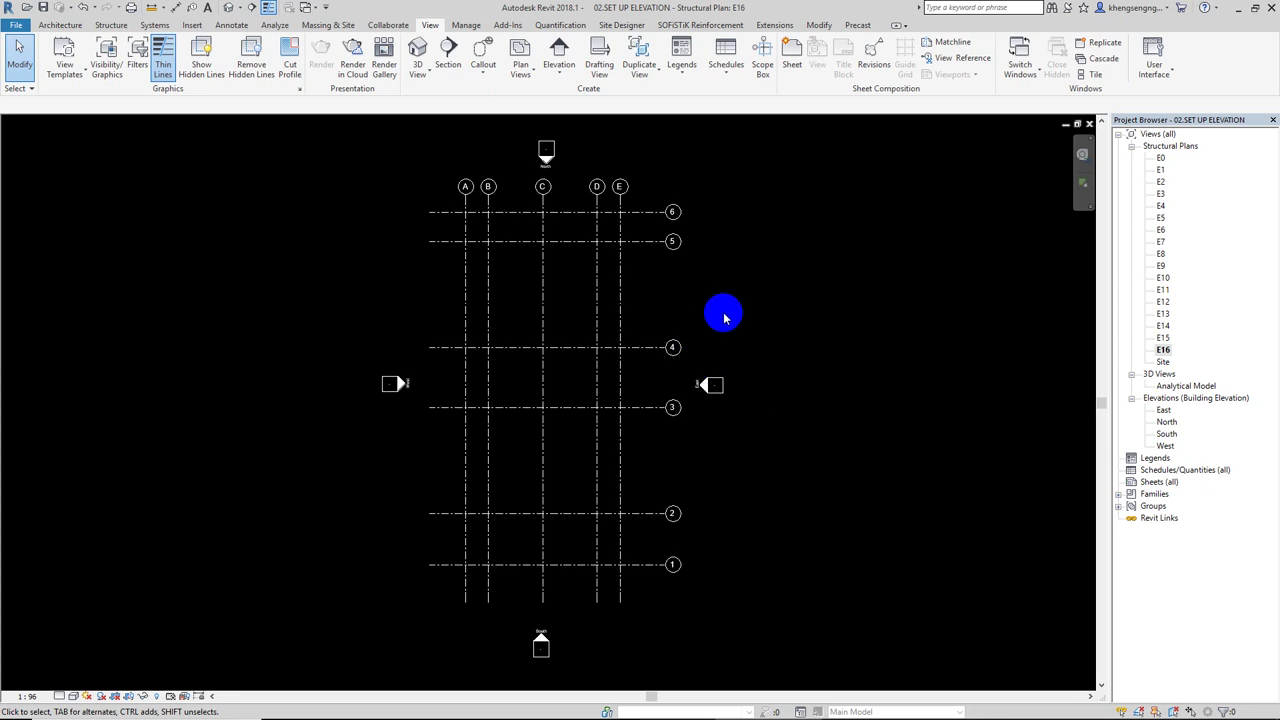
pyautogui.click(1237, 7)
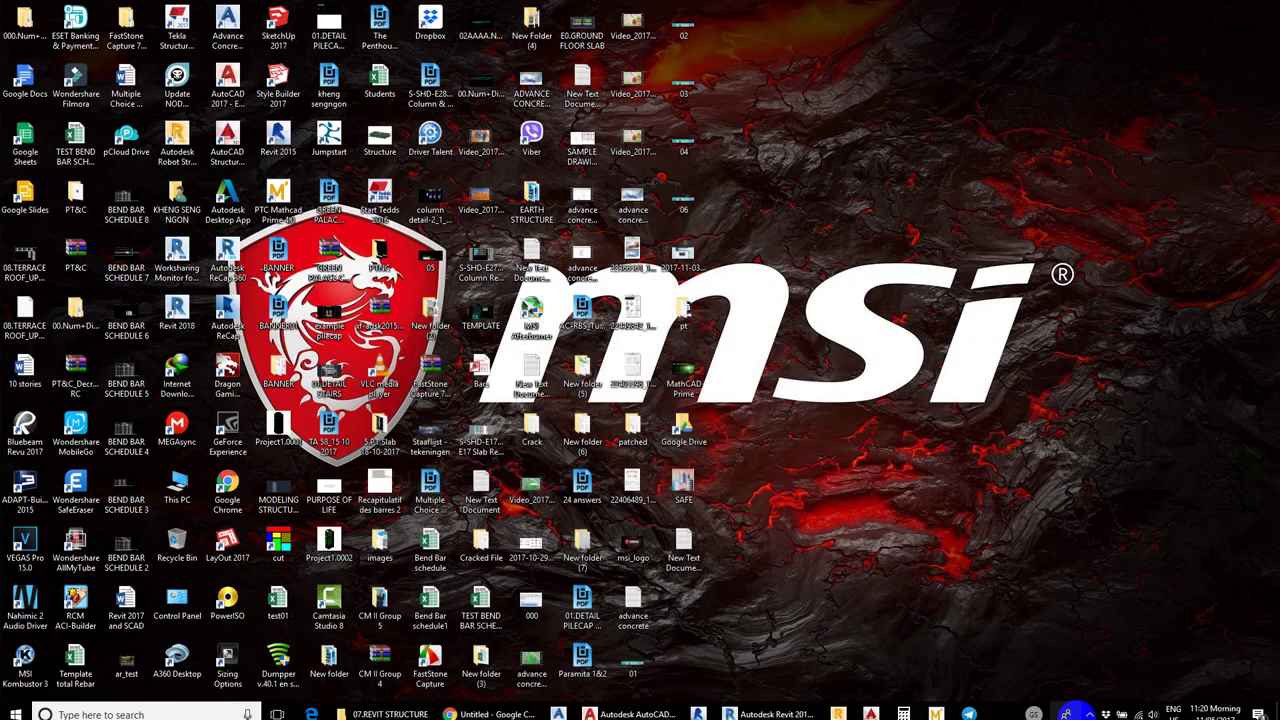
pyautogui.click(1089, 707)
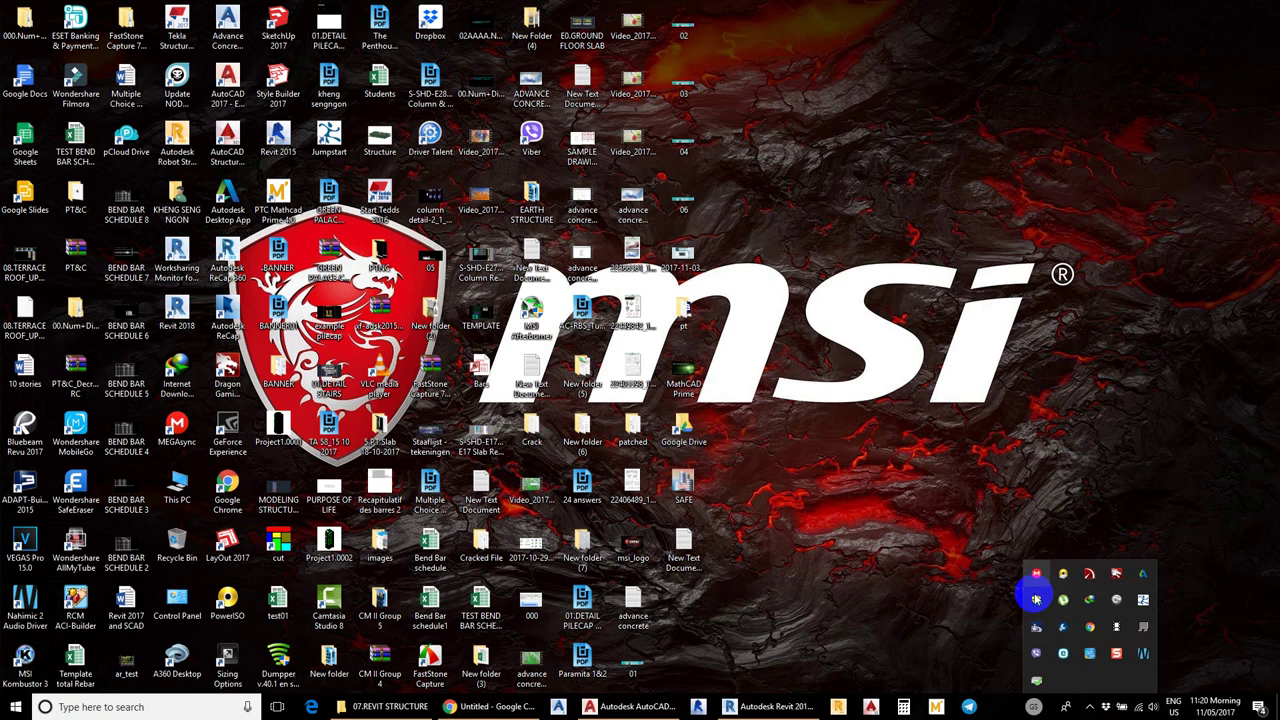